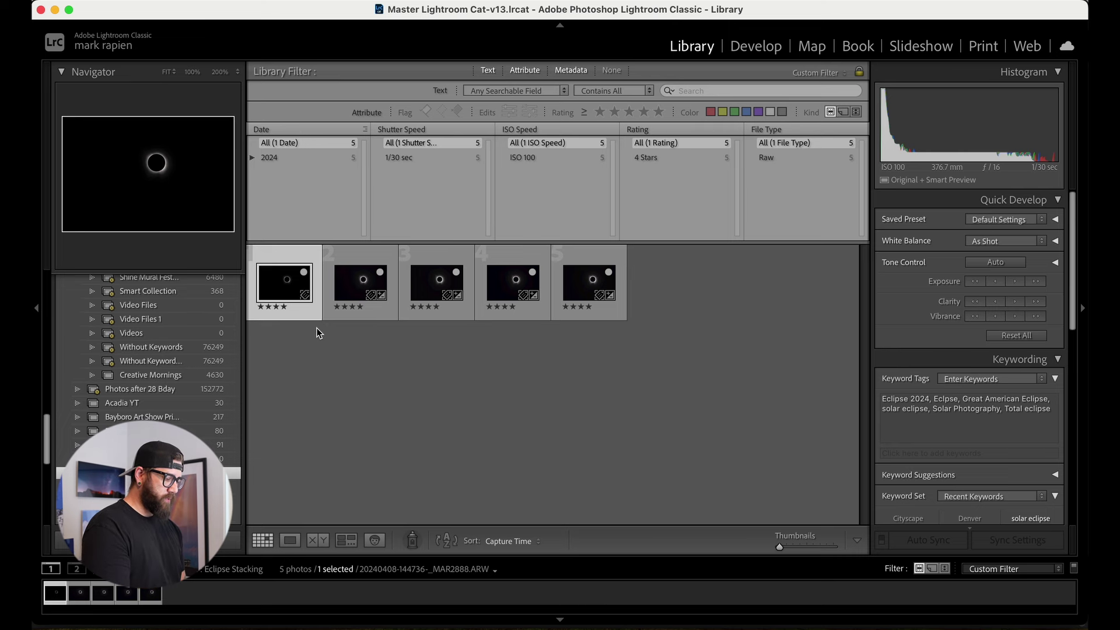
# - Examine the five eclipse exposures one after another at full size, ending on the first photo
pyautogui.press('e')
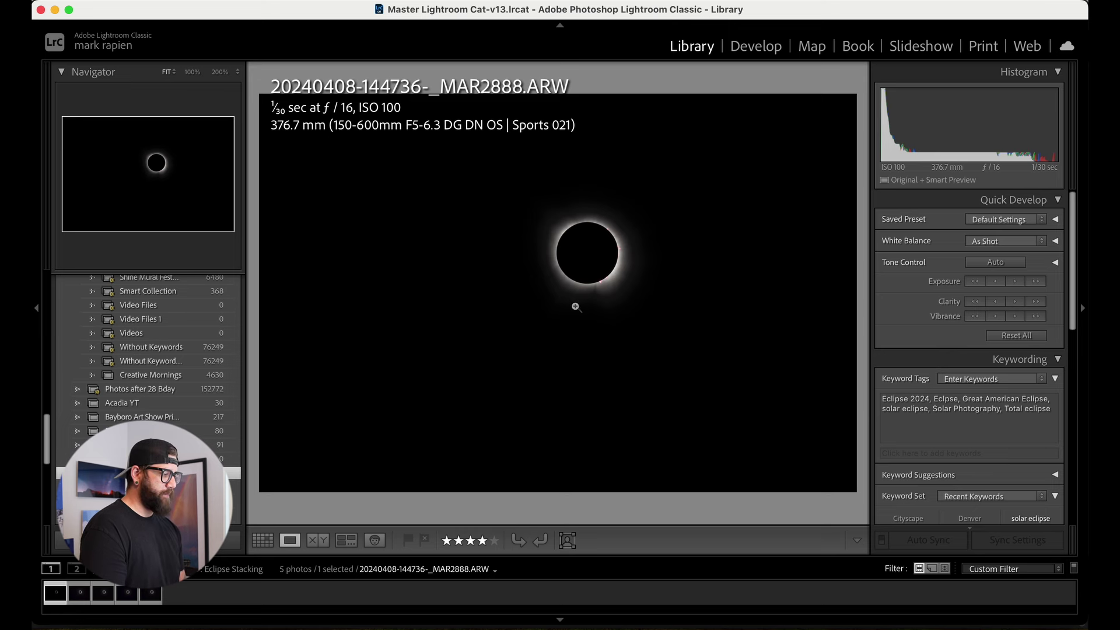
pyautogui.press('Right')
pyautogui.press('Right')
pyautogui.press('Right')
pyautogui.press('Right')
pyautogui.press('Left')
pyautogui.press('Left')
pyautogui.press('Left')
pyautogui.press('Left')
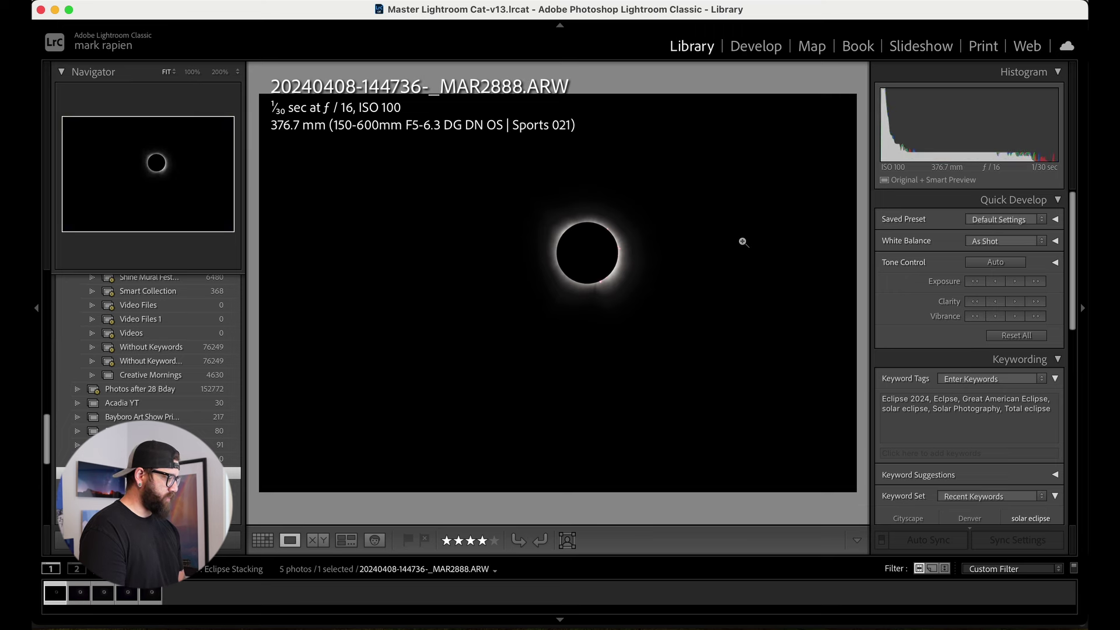
# - Open the first eclipse photo for developing and apply the Adobe Landscape profile
pyautogui.press('d')
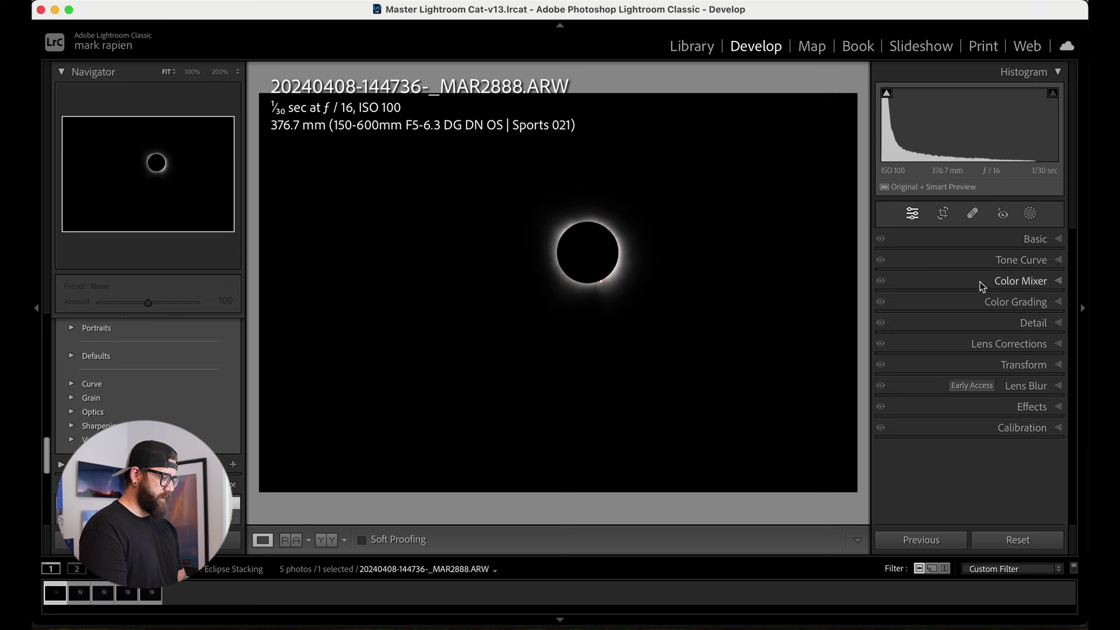
pyautogui.click(986, 246)
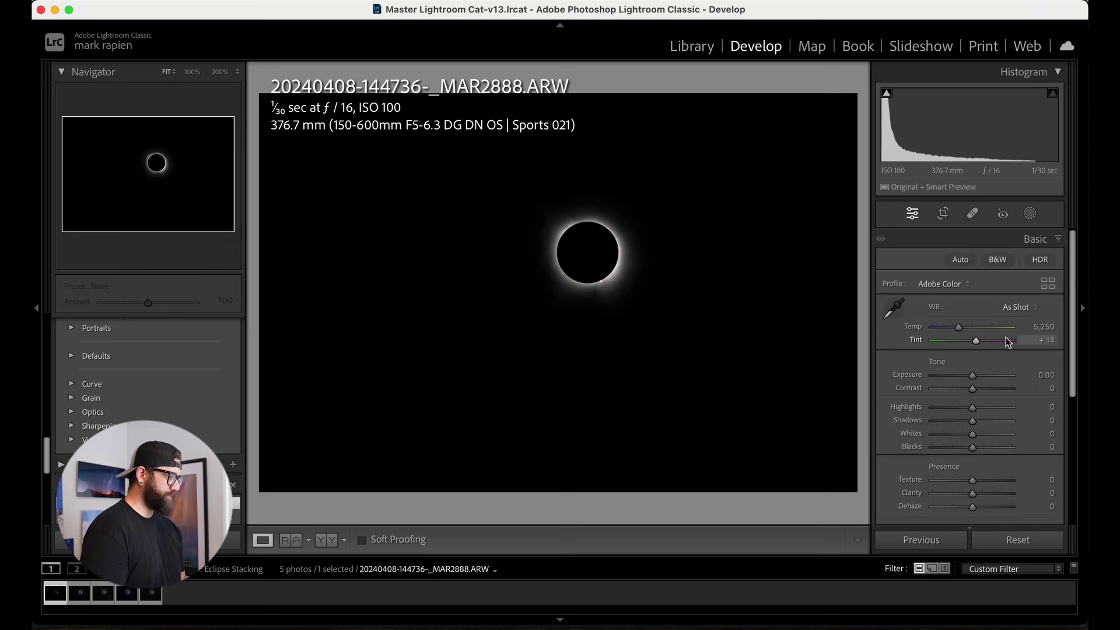
pyautogui.click(961, 285)
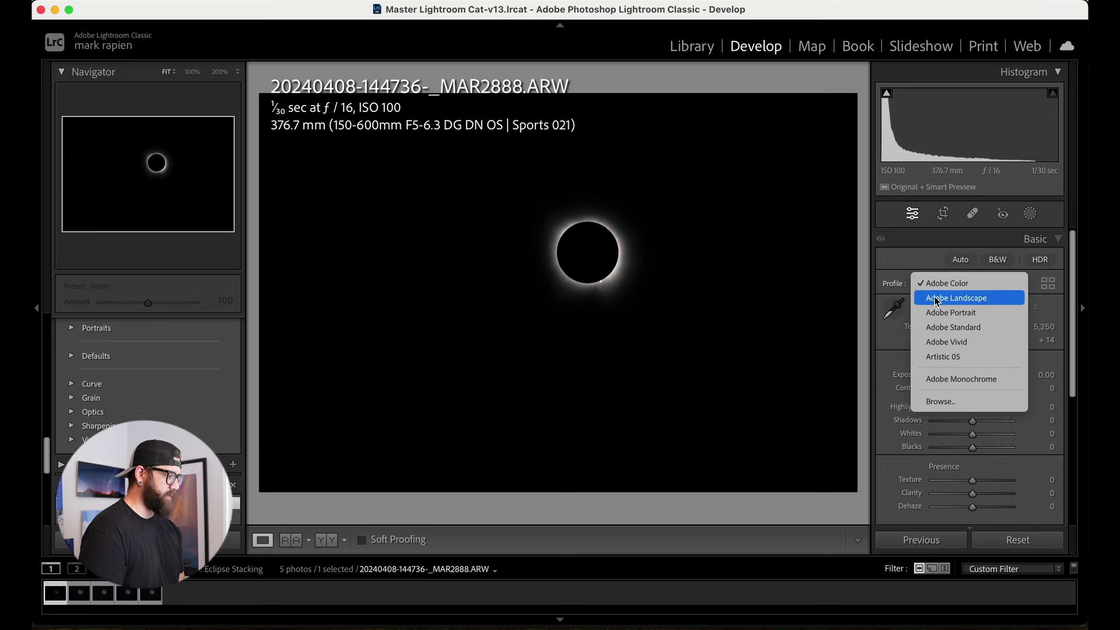
pyautogui.click(936, 298)
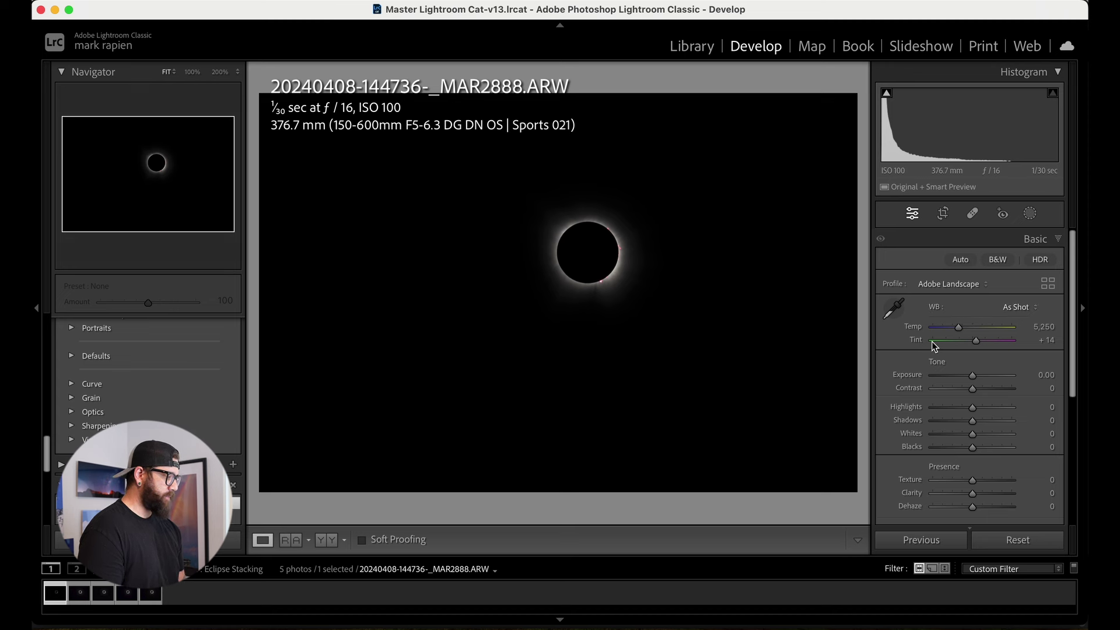
# - Try a white balance temperature of 6,500 on the photo
pyautogui.click(1040, 328)
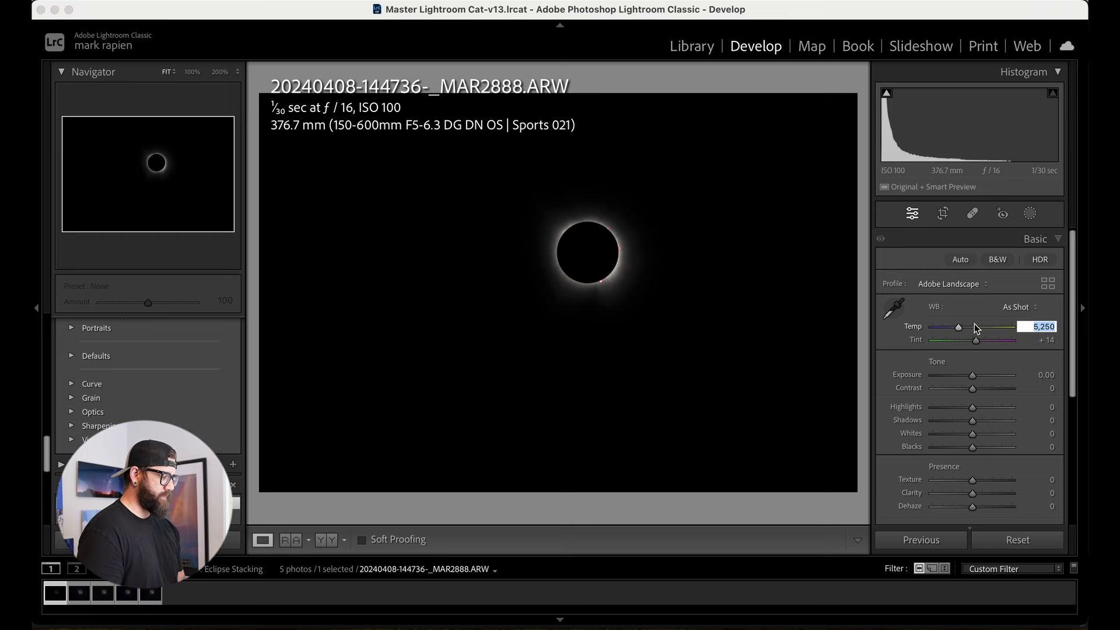
pyautogui.write('6,500')
pyautogui.press('Return')
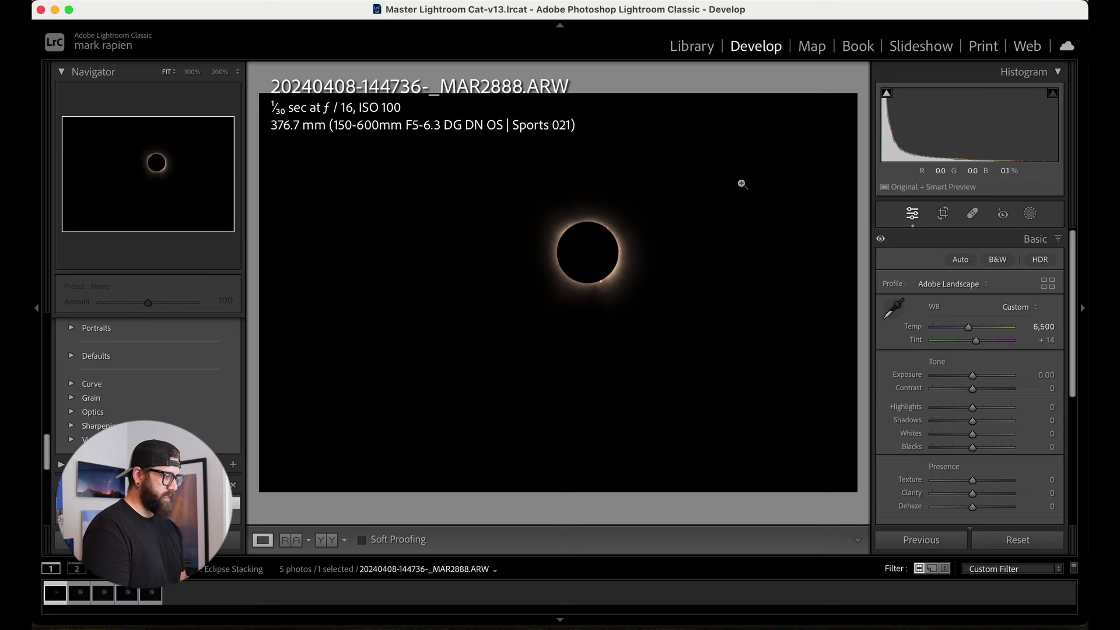
# - Set the white balance temperature to 5,500 and apply the Daylight white balance preset
pyautogui.click(1042, 327)
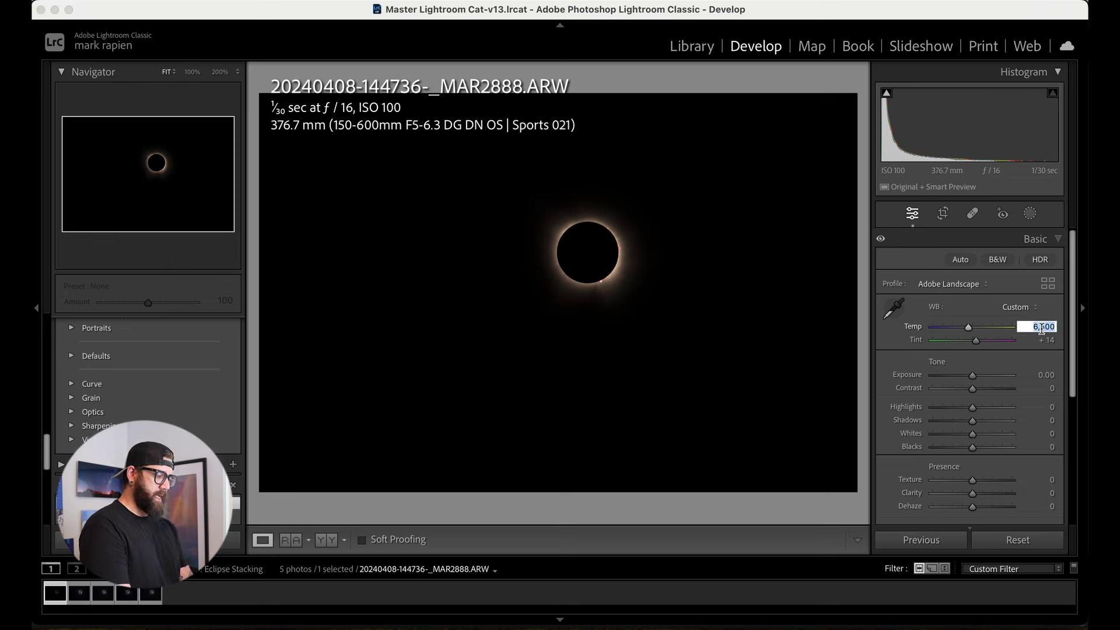
pyautogui.write('5500')
pyautogui.press('Return')
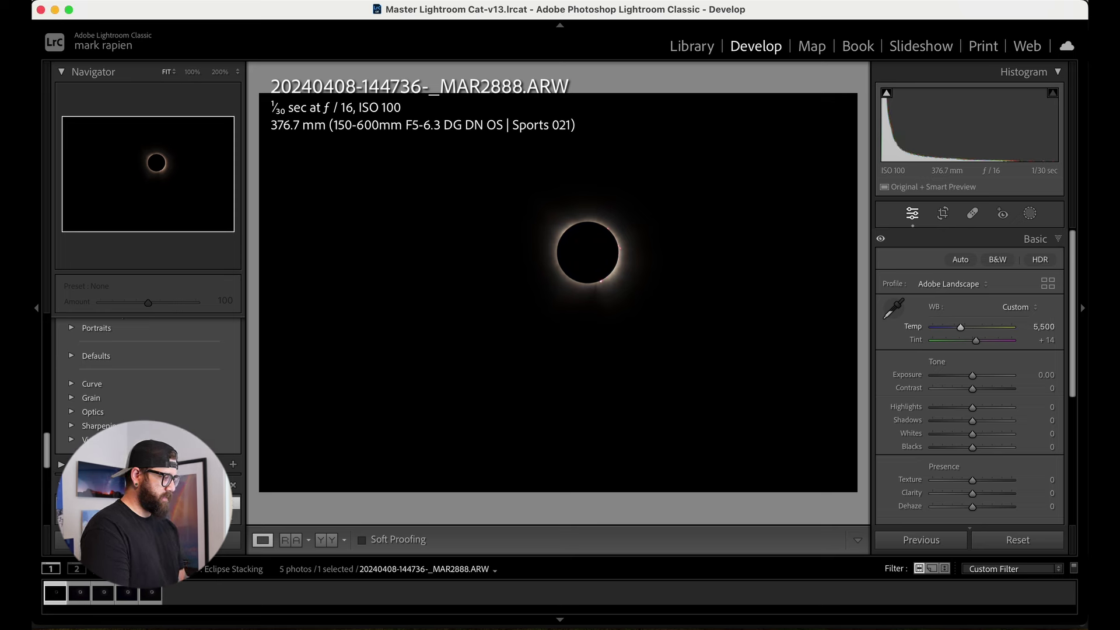
pyautogui.click(1026, 308)
pyautogui.click(1013, 218)
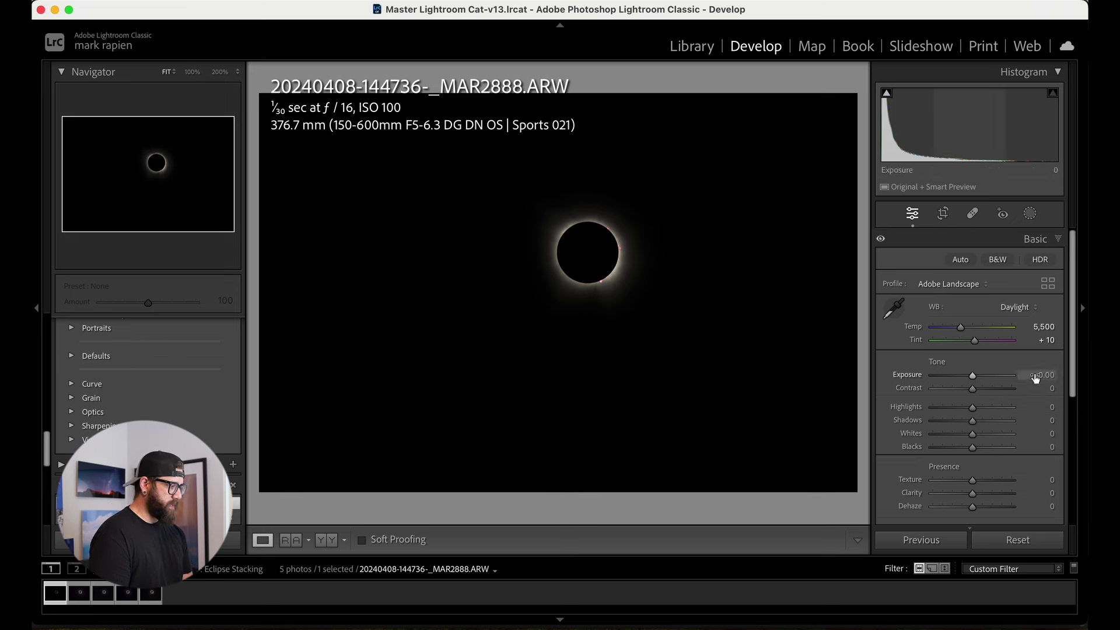
# - Raise the photo's exposure to +1.00
pyautogui.press('Up')
pyautogui.press('Up')
pyautogui.press('Up')
pyautogui.press('Up')
pyautogui.press('Up')
pyautogui.press('Up')
pyautogui.press('Up')
pyautogui.press('Up')
pyautogui.press('Up')
pyautogui.press('Up')
pyautogui.press('Up')
pyautogui.press('Up')
pyautogui.press('Up')
pyautogui.press('Up')
pyautogui.press('Up')
pyautogui.press('Up')
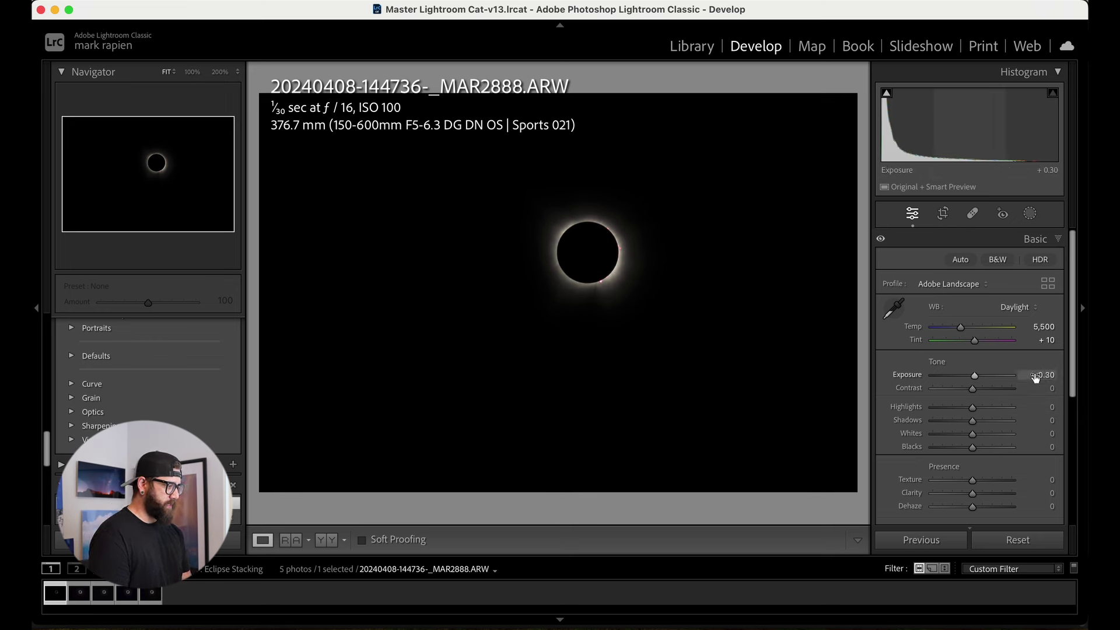
pyautogui.press('Up')
pyautogui.press('Up')
pyautogui.press('Up')
pyautogui.press('Up')
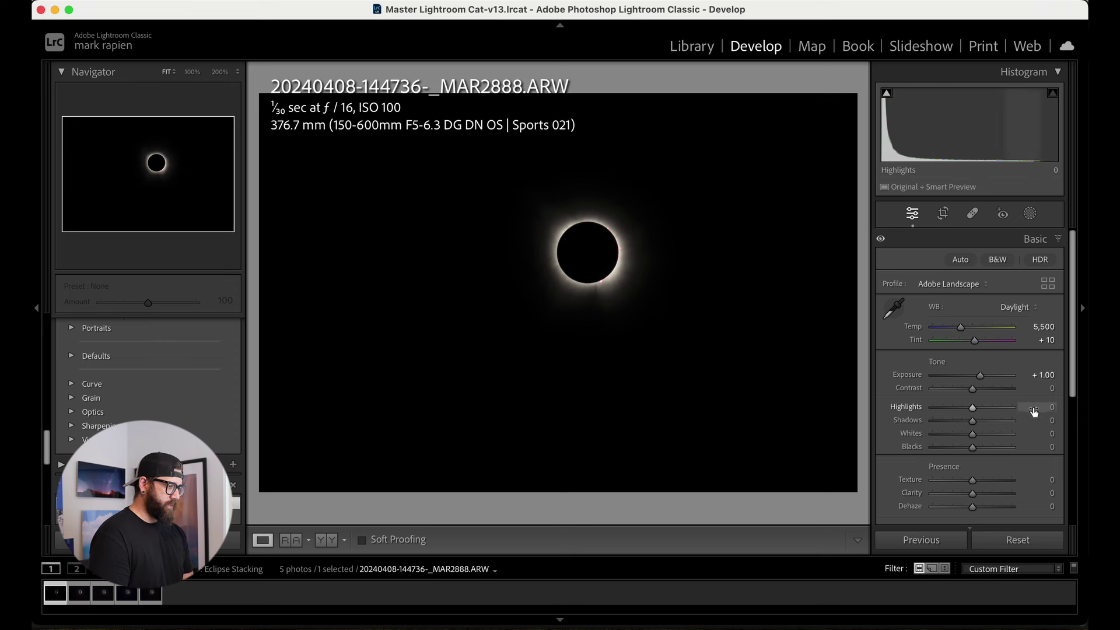
# - Try raising the highlights to +10
pyautogui.press('Up')
pyautogui.press('Up')
pyautogui.press('Up')
pyautogui.press('Up')
pyautogui.press('Up')
pyautogui.press('Up')
pyautogui.press('Up')
pyautogui.press('Up')
pyautogui.press('Up')
pyautogui.press('Up')
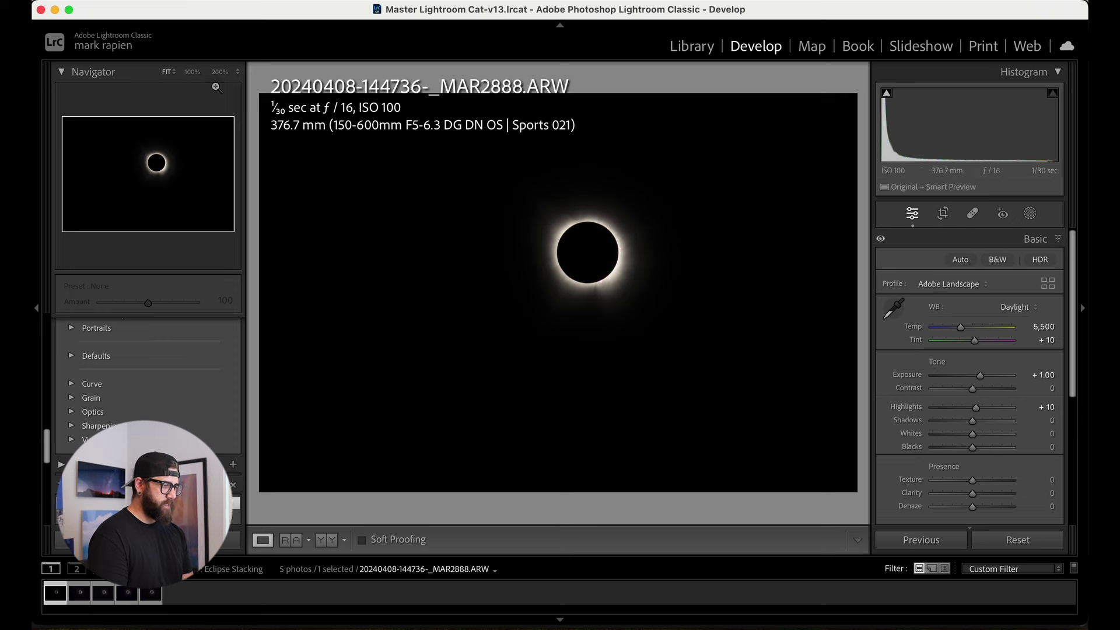
# - With the corona in close view, set Highlights to −25, Shadows to +40, Whites to +25 and Blacks to +10
pyautogui.click(505, 218)
pyautogui.moveTo(656, 297); pyautogui.dragTo(507, 234)
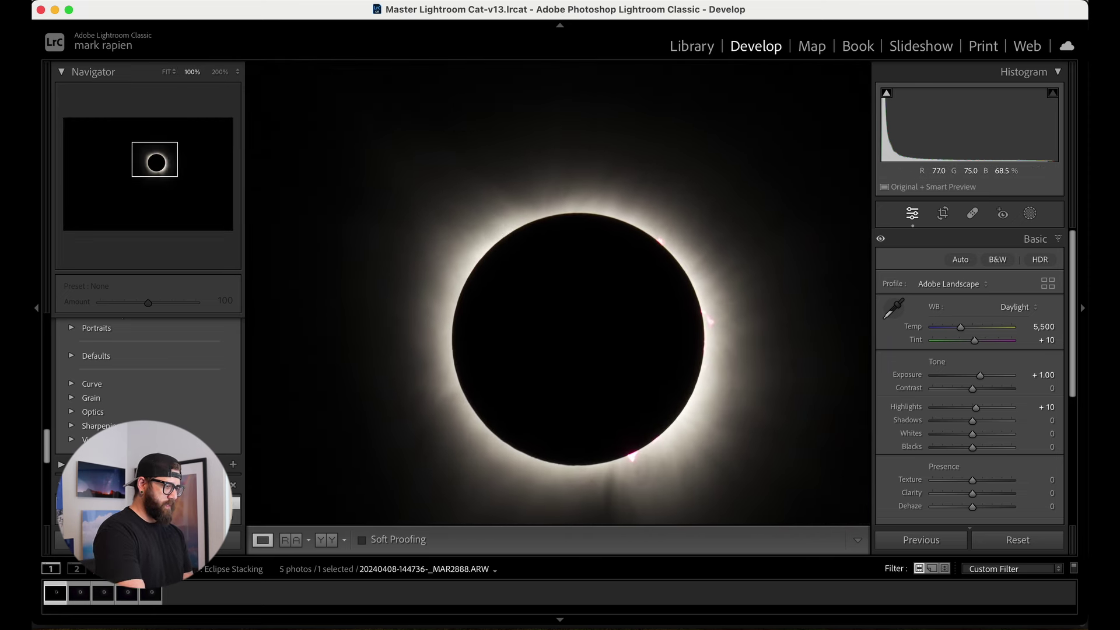
pyautogui.moveTo(556, 280); pyautogui.dragTo(526, 253)
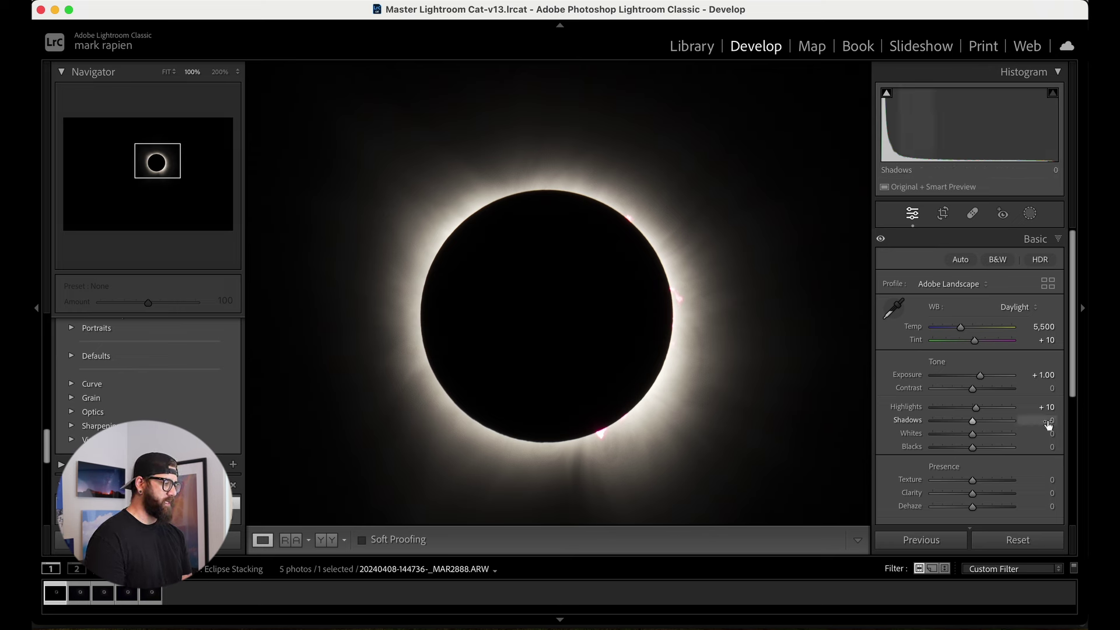
pyautogui.press('Up')
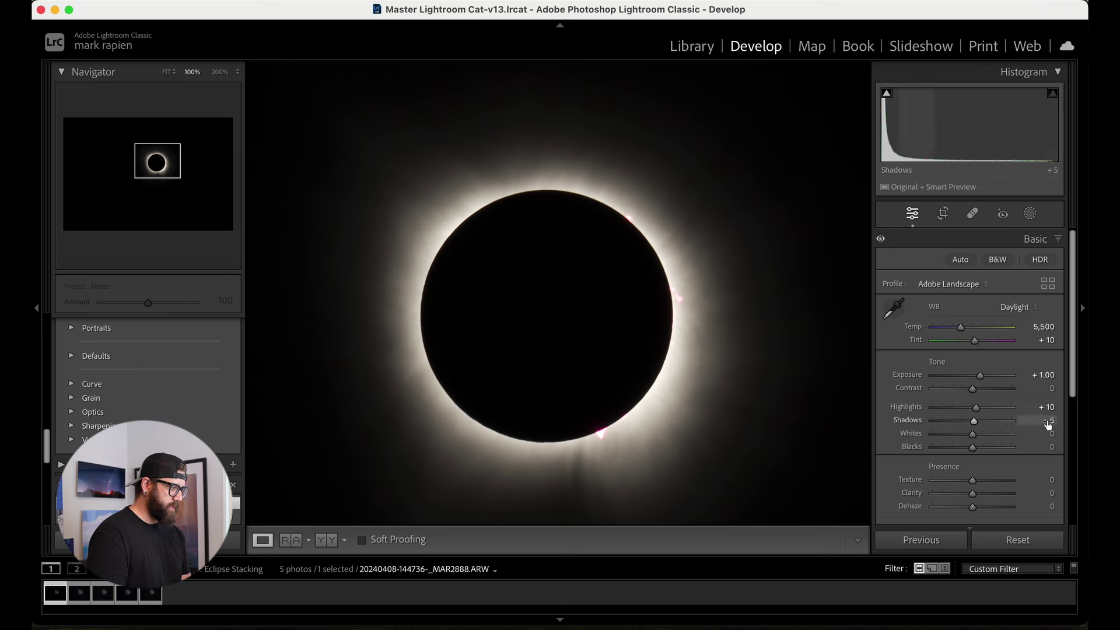
pyautogui.moveTo(1044, 406); pyautogui.dragTo(1020, 406)
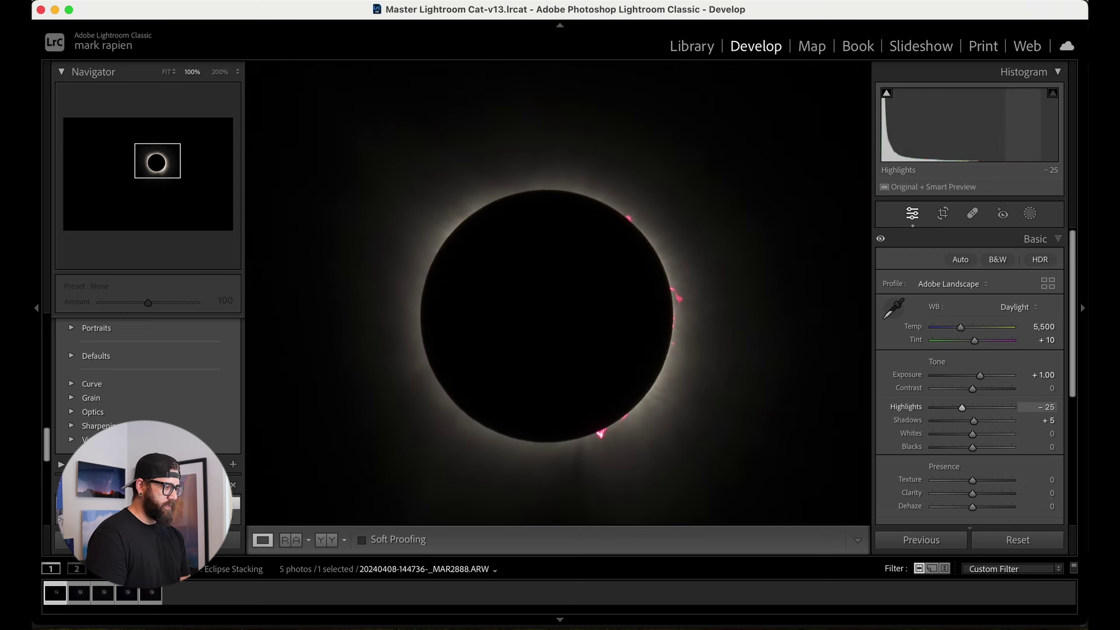
pyautogui.moveTo(1041, 420)
pyautogui.mouseDown()
pyautogui.moveTo(1065, 420)
pyautogui.moveTo(1043, 420)
pyautogui.moveTo(1050, 433)
pyautogui.mouseUp()
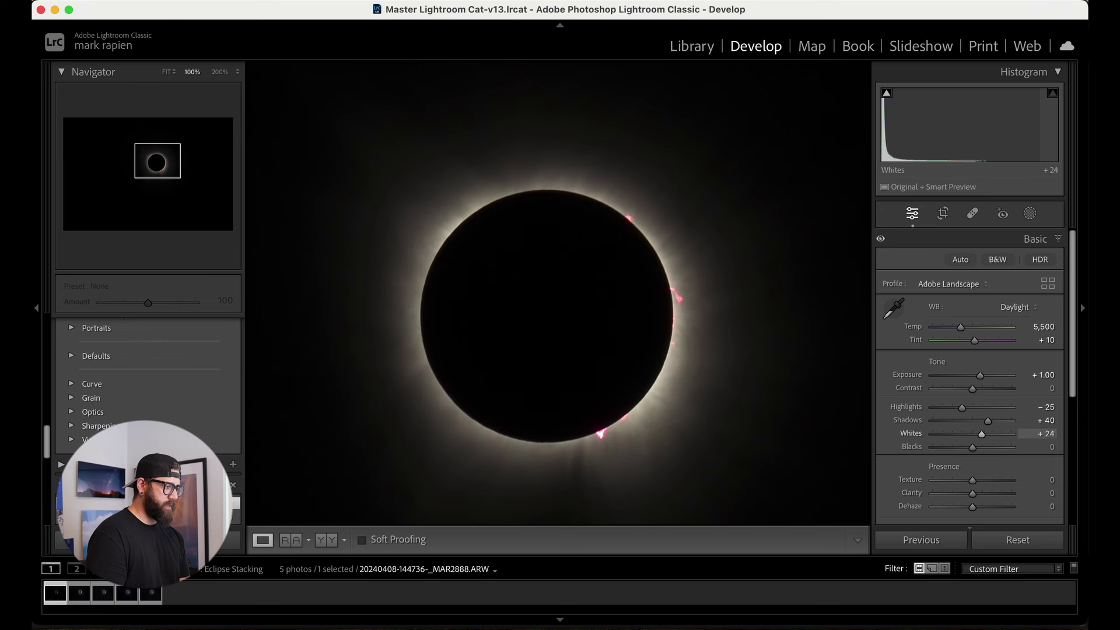
pyautogui.moveTo(1037, 447); pyautogui.dragTo(1045, 447)
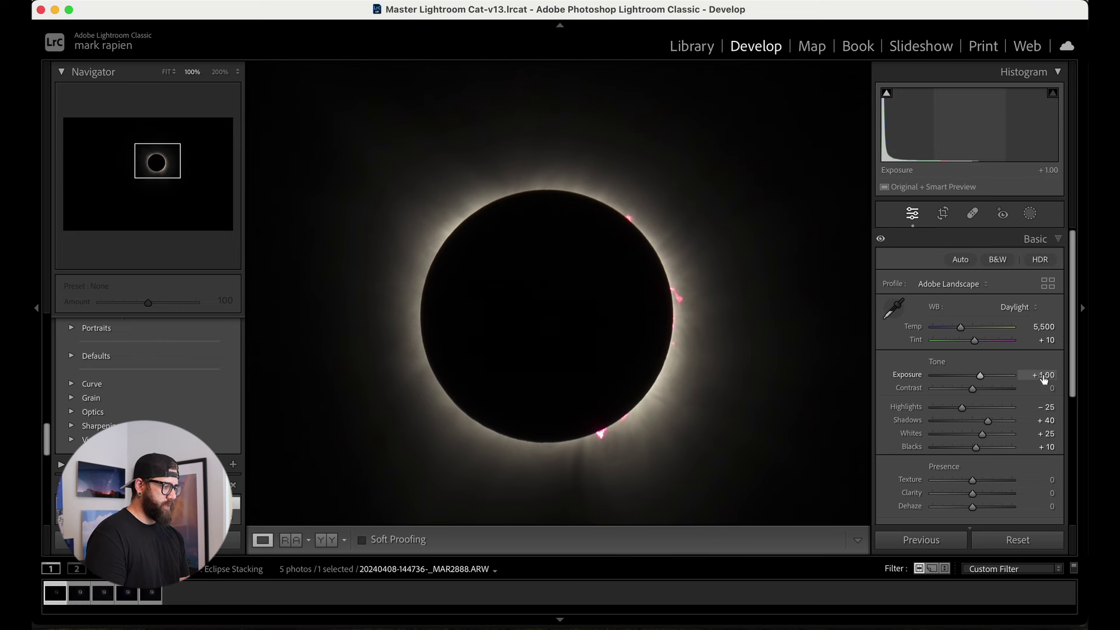
# - Raise the contrast to +10
pyautogui.press('Up')
pyautogui.press('Up')
pyautogui.press('Up')
pyautogui.press('Up')
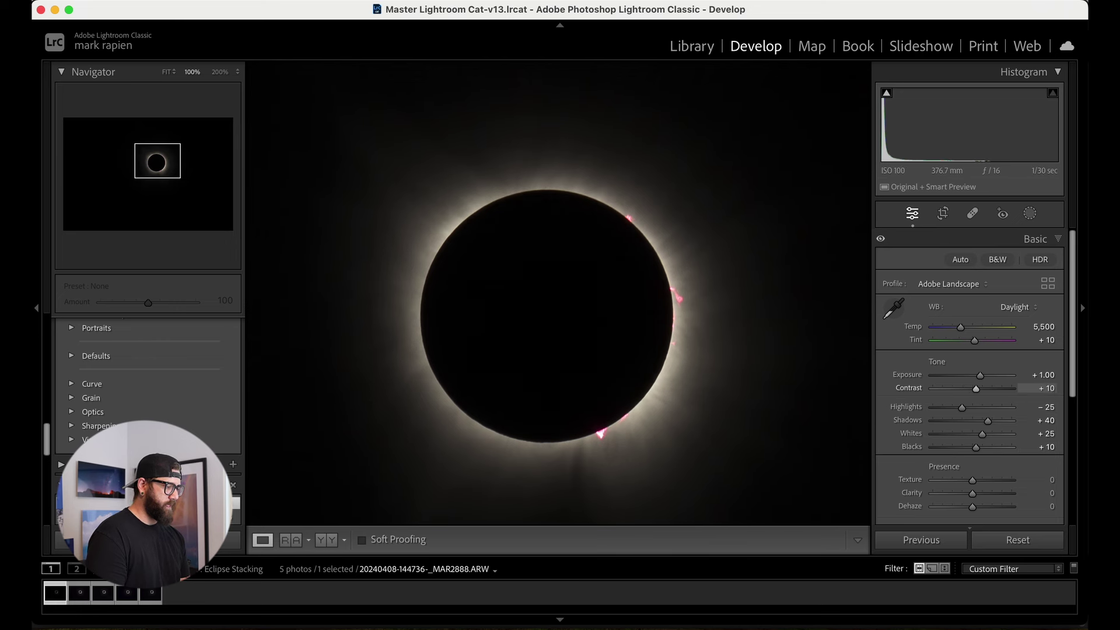
# - Compare the edited corona with the before version of the photo
pyautogui.press('\\')
pyautogui.press('\\')
pyautogui.press('\\')
pyautogui.press('\\')
pyautogui.press('\\')
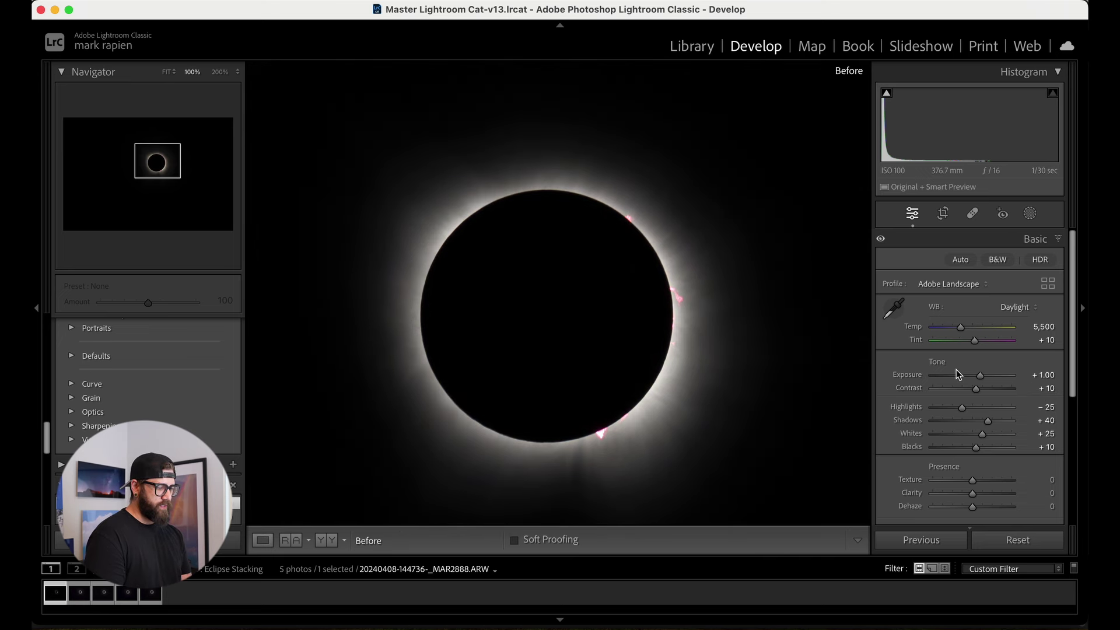
pyautogui.press('\\')
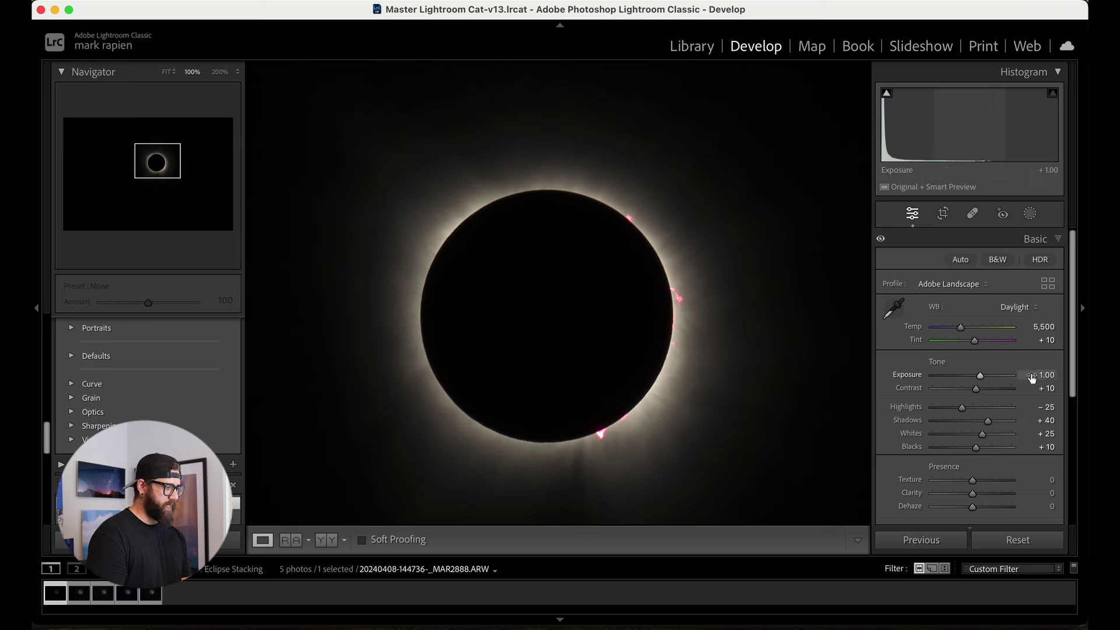
# - Raise the exposure in stages while checking for highlight clipping, and set it to +2.50
pyautogui.moveTo(1032, 376); pyautogui.dragTo(1071, 376)
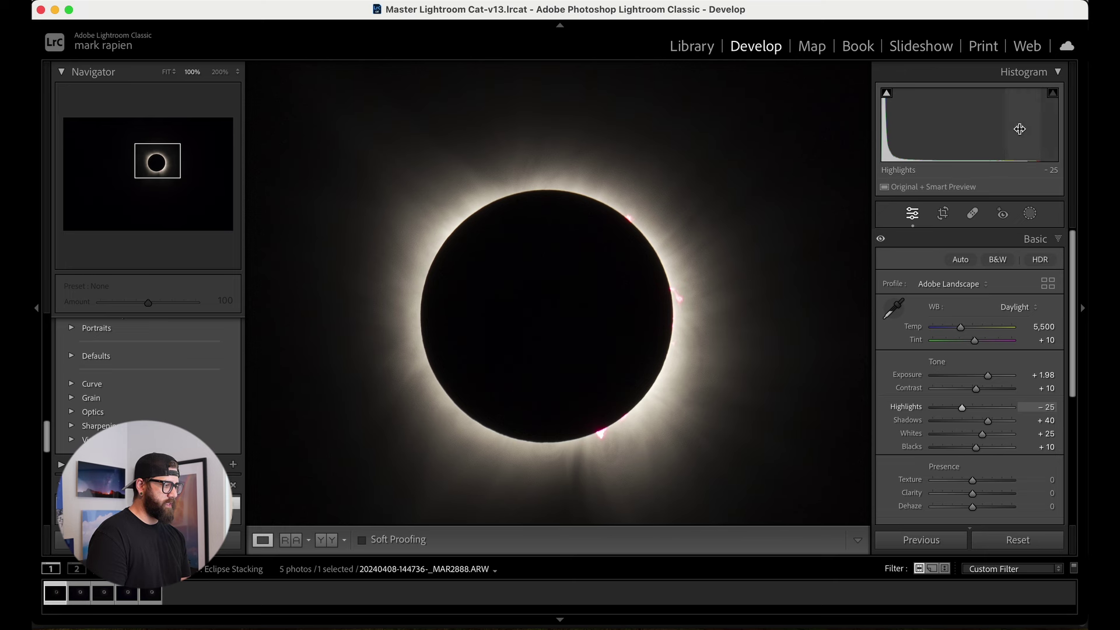
pyautogui.click(1053, 94)
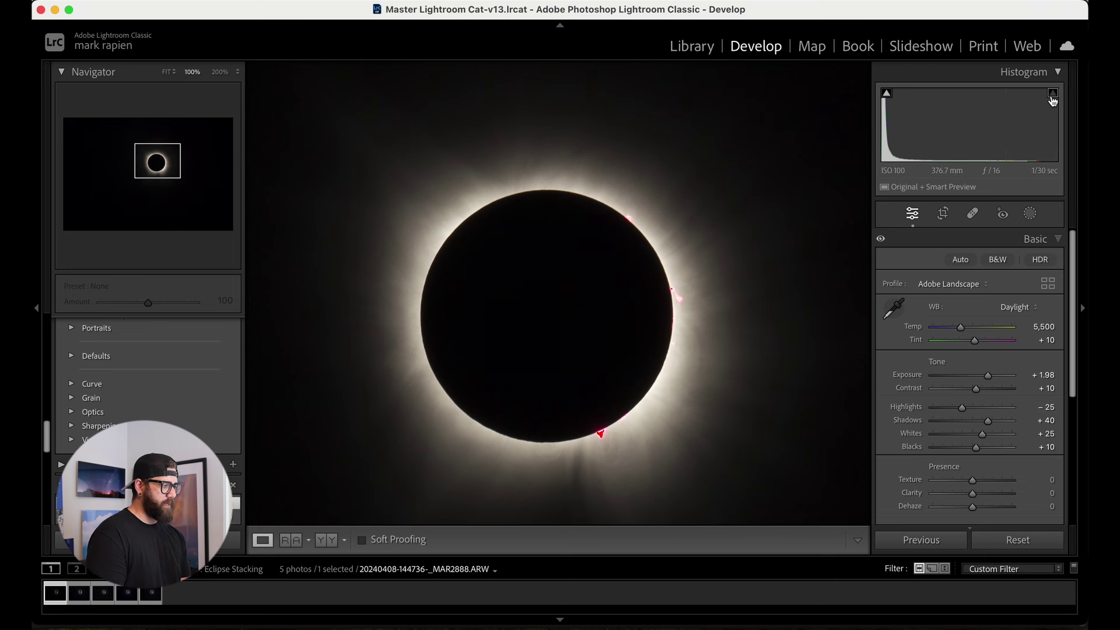
pyautogui.click(1037, 376)
pyautogui.write('2.3')
pyautogui.press('Return')
pyautogui.press('Up')
pyautogui.press('Up')
pyautogui.press('Up')
pyautogui.press('Up')
pyautogui.press('Up')
pyautogui.press('Up')
pyautogui.press('Up')
pyautogui.press('Up')
pyautogui.press('Up')
pyautogui.press('Up')
pyautogui.press('Up')
pyautogui.press('Up')
pyautogui.press('Up')
pyautogui.press('Up')
pyautogui.press('Up')
pyautogui.press('Up')
pyautogui.press('Up')
pyautogui.press('Up')
pyautogui.press('Up')
pyautogui.press('Up')
pyautogui.press('Up')
pyautogui.press('Up')
pyautogui.press('Up')
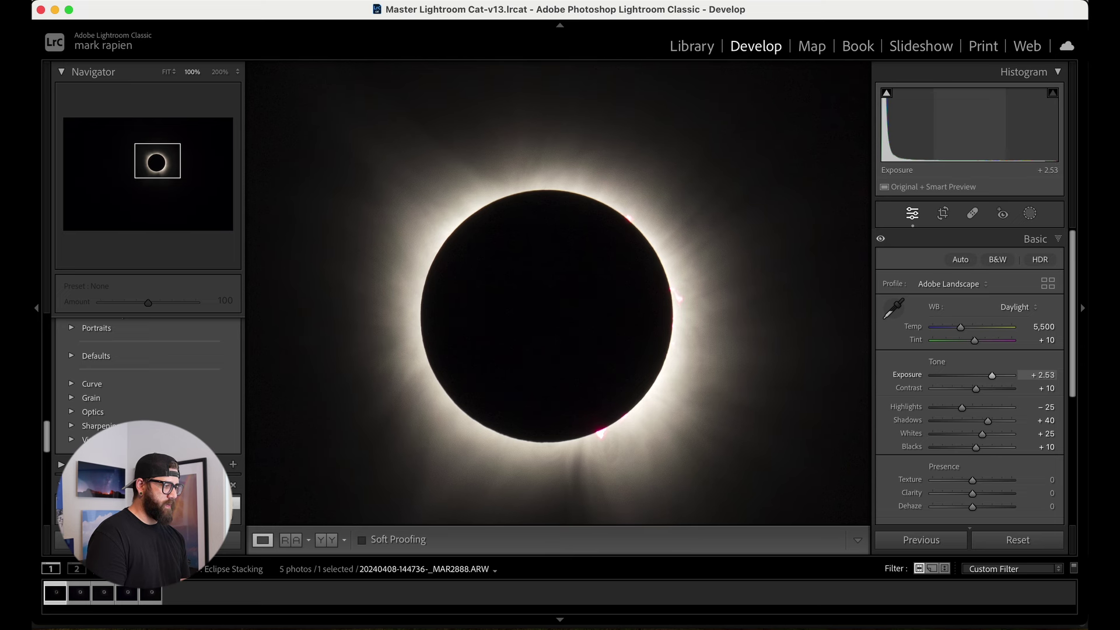
pyautogui.press('Up')
pyautogui.press('Up')
pyautogui.press('Up')
pyautogui.press('Up')
pyautogui.press('Up')
pyautogui.press('Up')
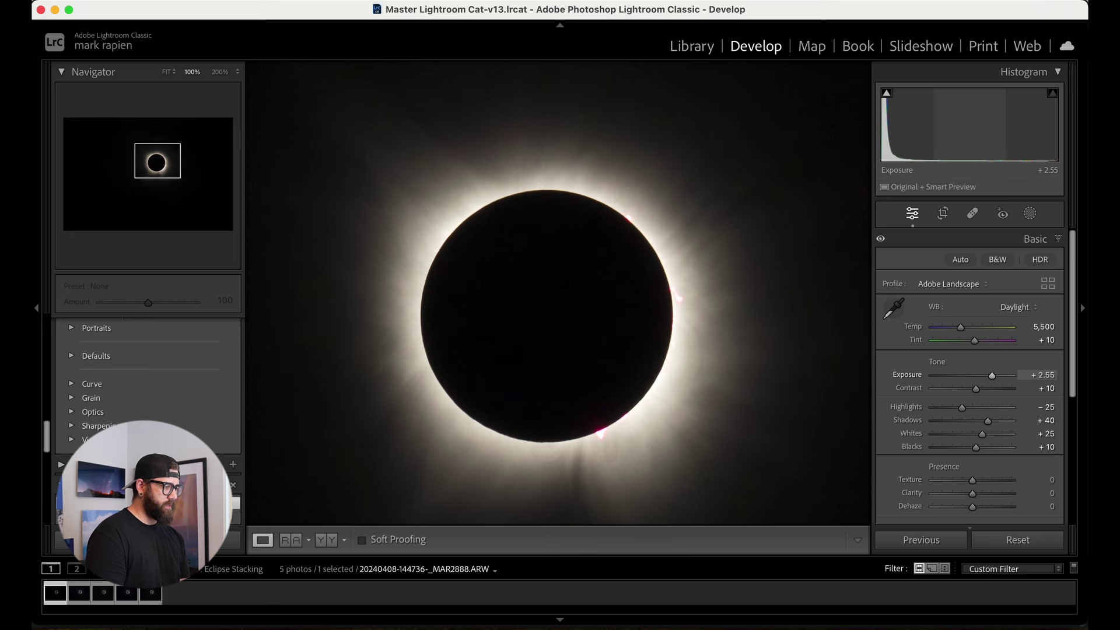
pyautogui.click(1041, 375)
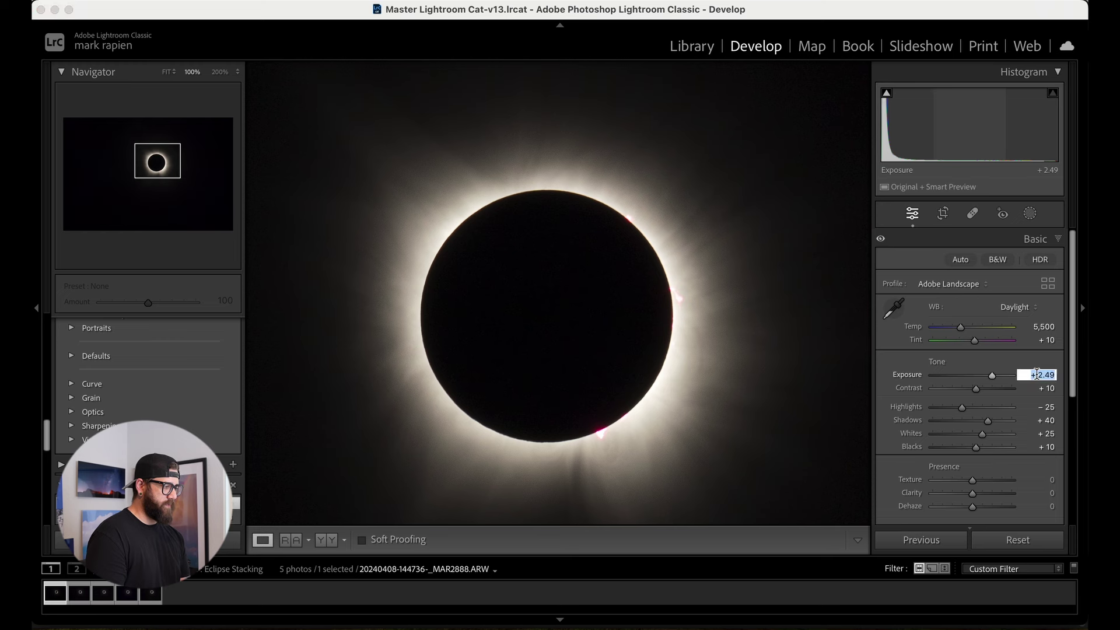
pyautogui.write('2.5')
pyautogui.press('Return')
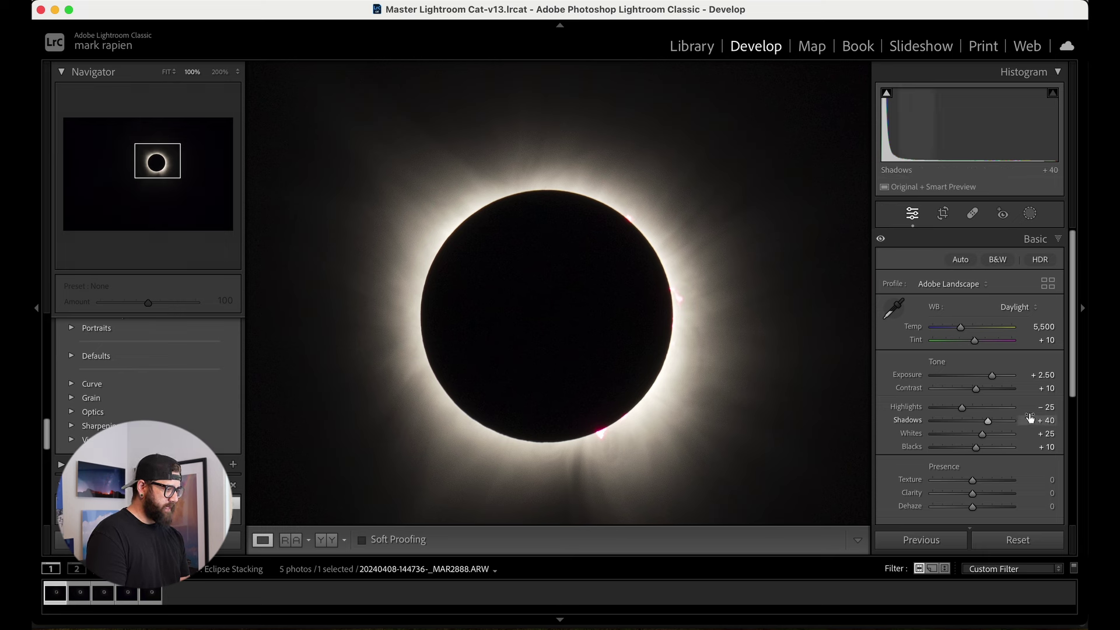
# - Lower the highlights to −50 to recover detail in the inner corona and prominences
pyautogui.press('Down')
pyautogui.press('Down')
pyautogui.press('Down')
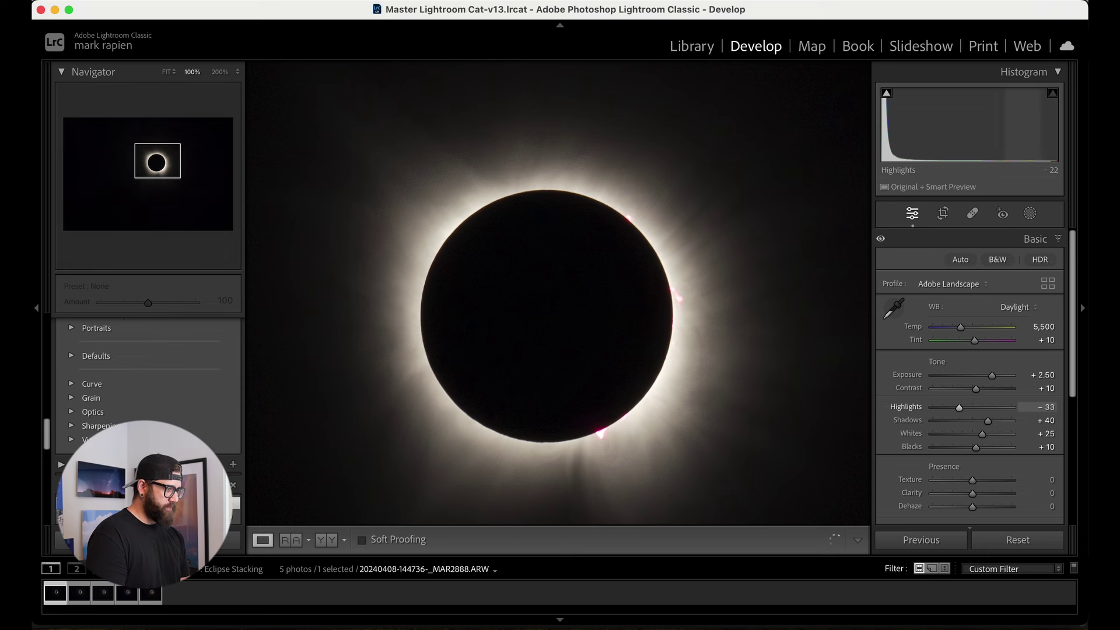
pyautogui.press('Down')
pyautogui.press('Down')
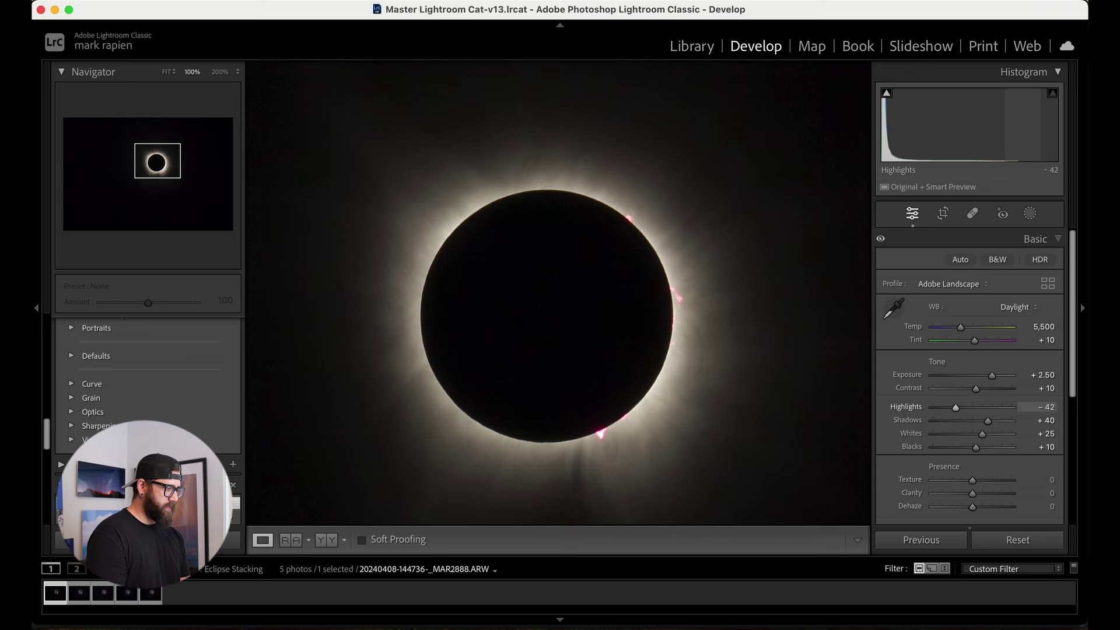
pyautogui.press('Down')
pyautogui.press('Down')
pyautogui.press('Down')
pyautogui.press('Down')
pyautogui.press('Down')
pyautogui.press('Down')
pyautogui.press('Down')
pyautogui.press('Down')
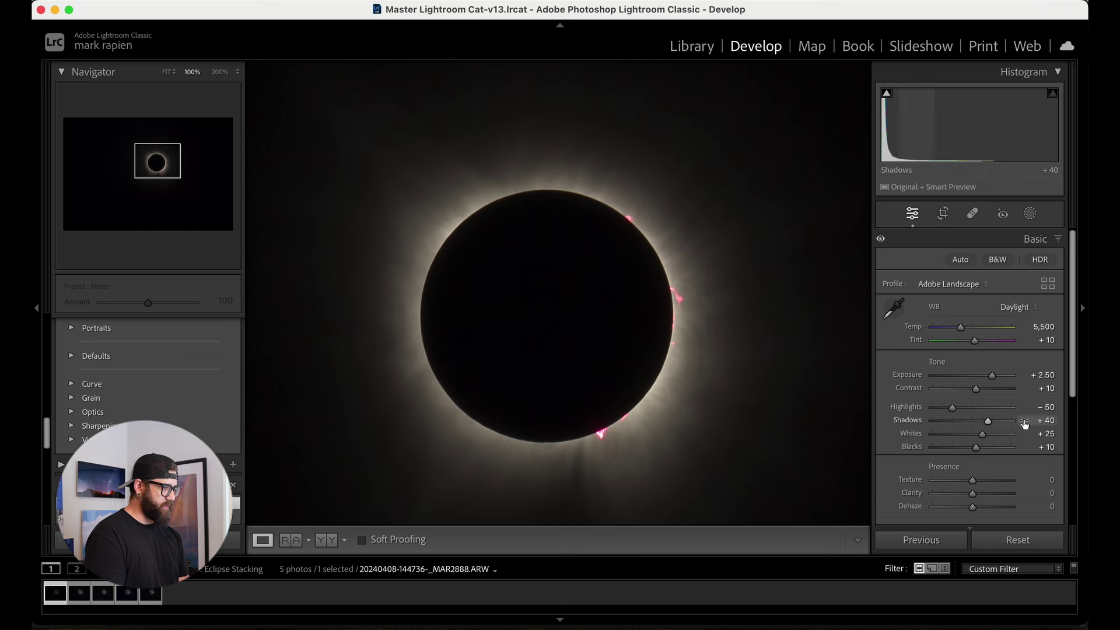
# - Raise the shadows to +45
pyautogui.moveTo(1042, 420); pyautogui.dragTo(1047, 420)
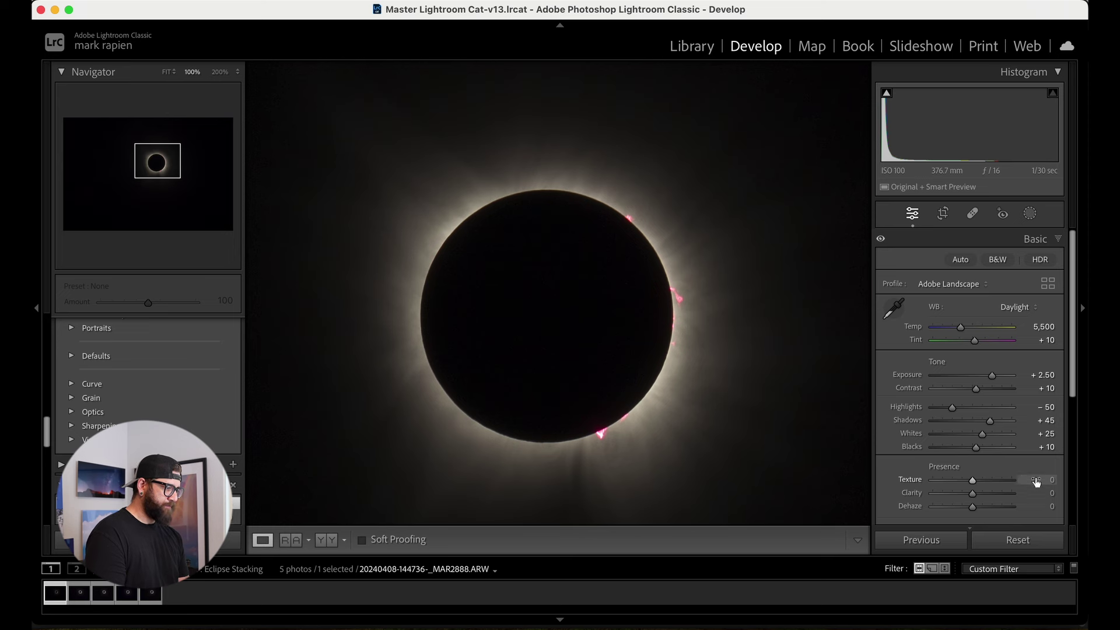
# - Set the texture to +20 and the clarity to +40 to bring out the corona's streamers
pyautogui.scroll(-2, 1028, 469)
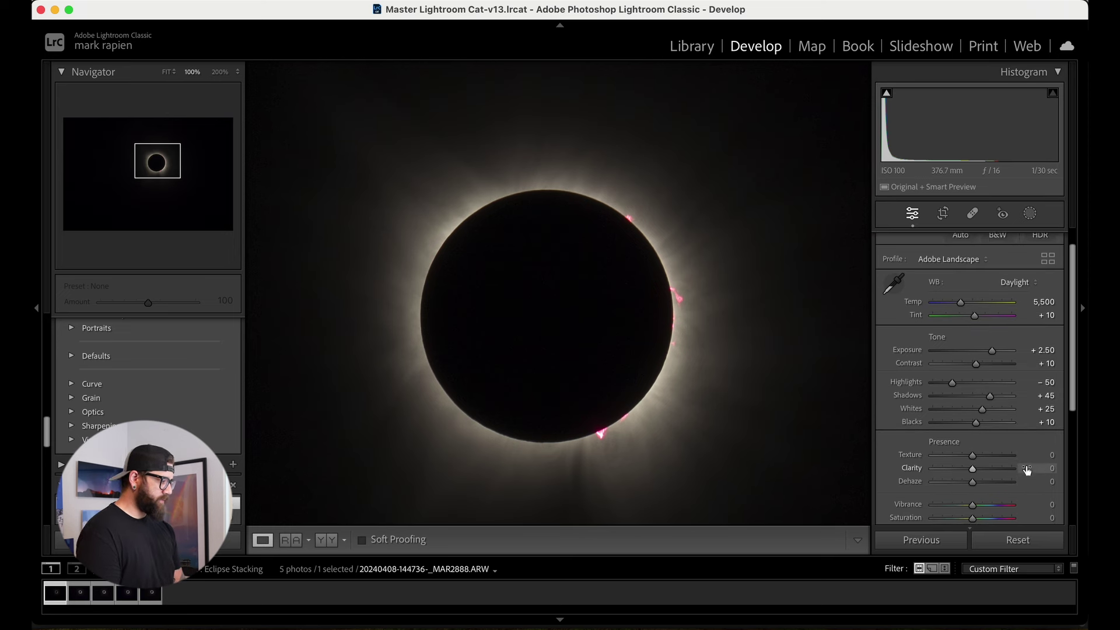
pyautogui.moveTo(1034, 458); pyautogui.dragTo(1048, 458)
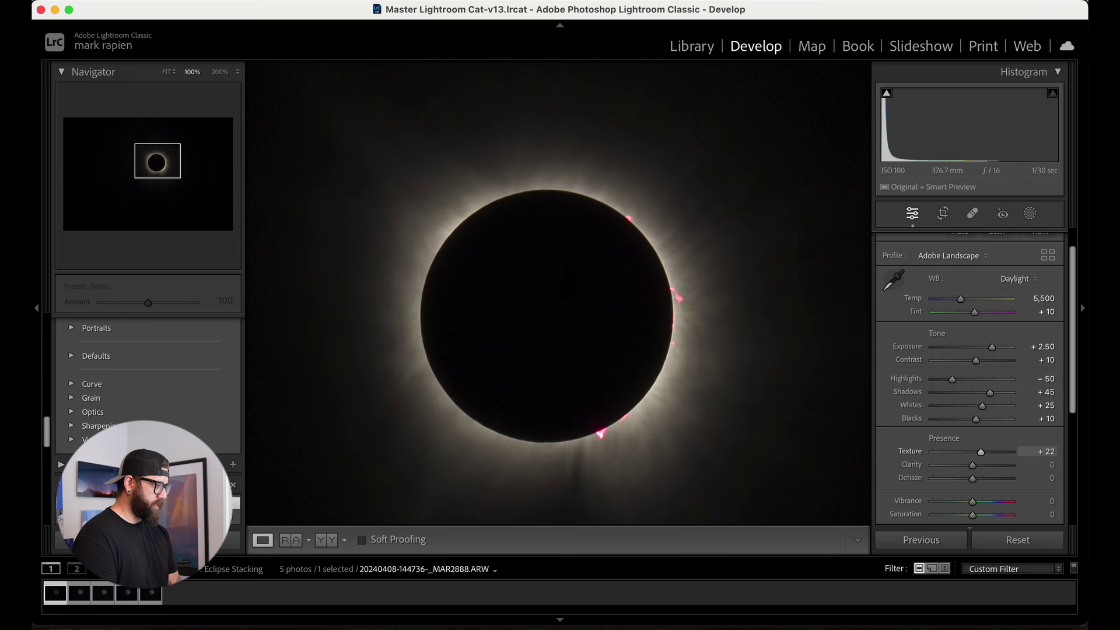
pyautogui.moveTo(1048, 452)
pyautogui.mouseDown()
pyautogui.moveTo(1078, 451)
pyautogui.moveTo(1002, 451)
pyautogui.moveTo(1049, 452)
pyautogui.mouseUp()
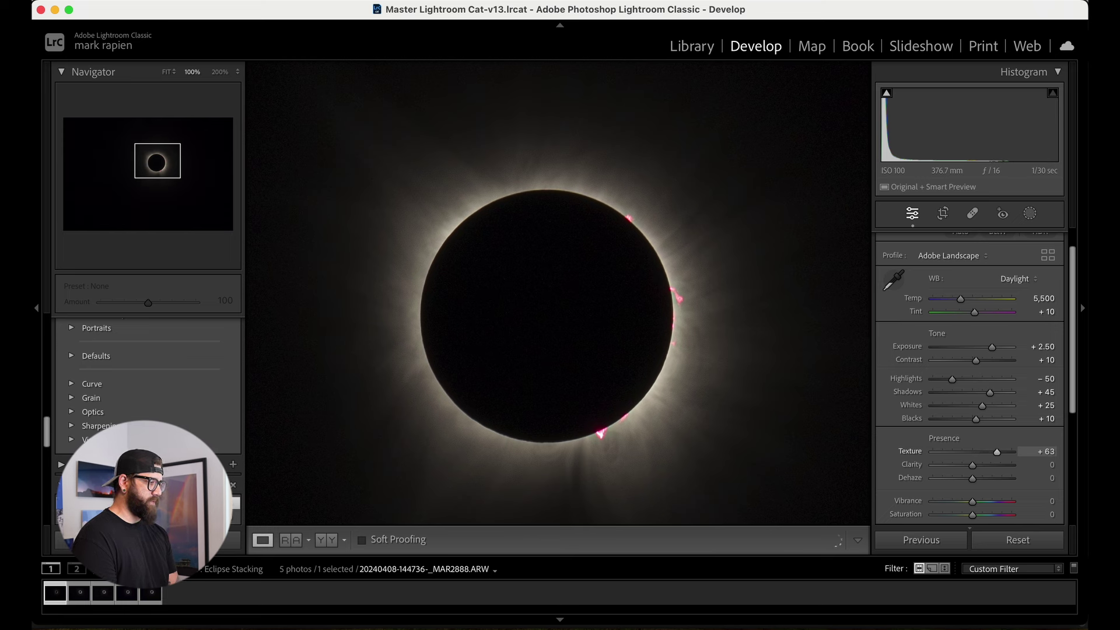
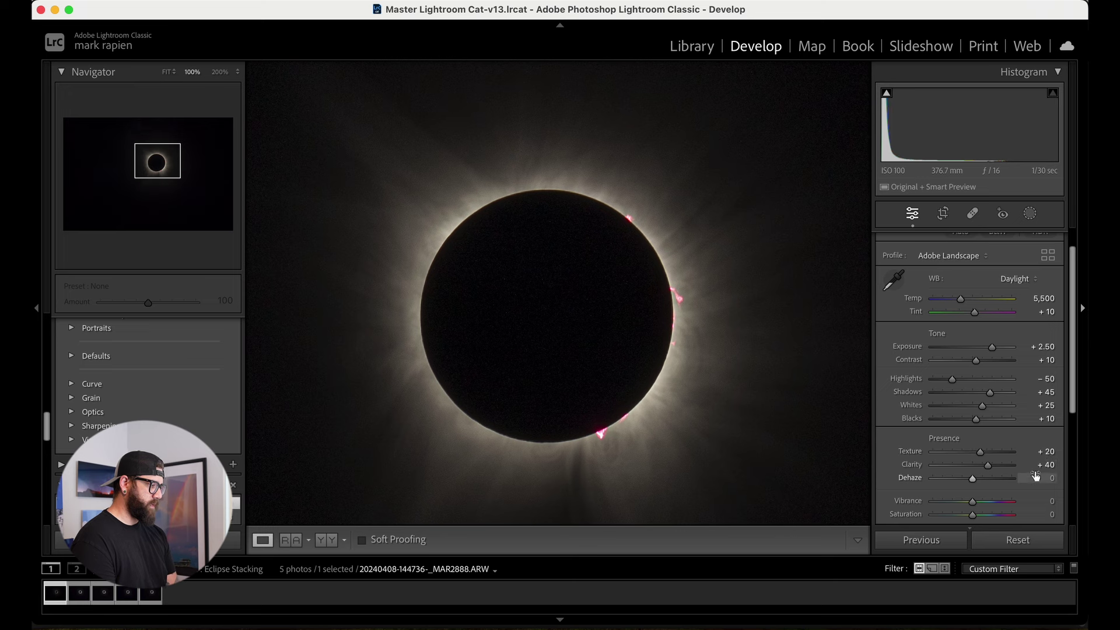
# - Set the dehaze to +10
pyautogui.moveTo(1039, 476)
pyautogui.mouseDown()
pyautogui.moveTo(1057, 478)
pyautogui.moveTo(1031, 478)
pyautogui.mouseUp()
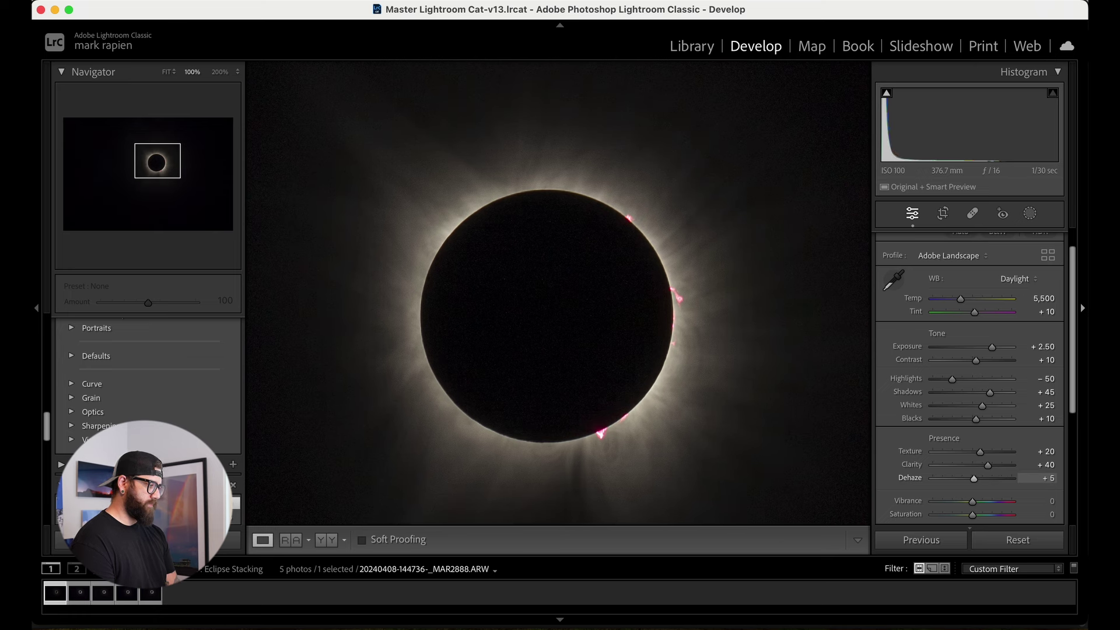
pyautogui.moveTo(1038, 478); pyautogui.dragTo(1040, 478)
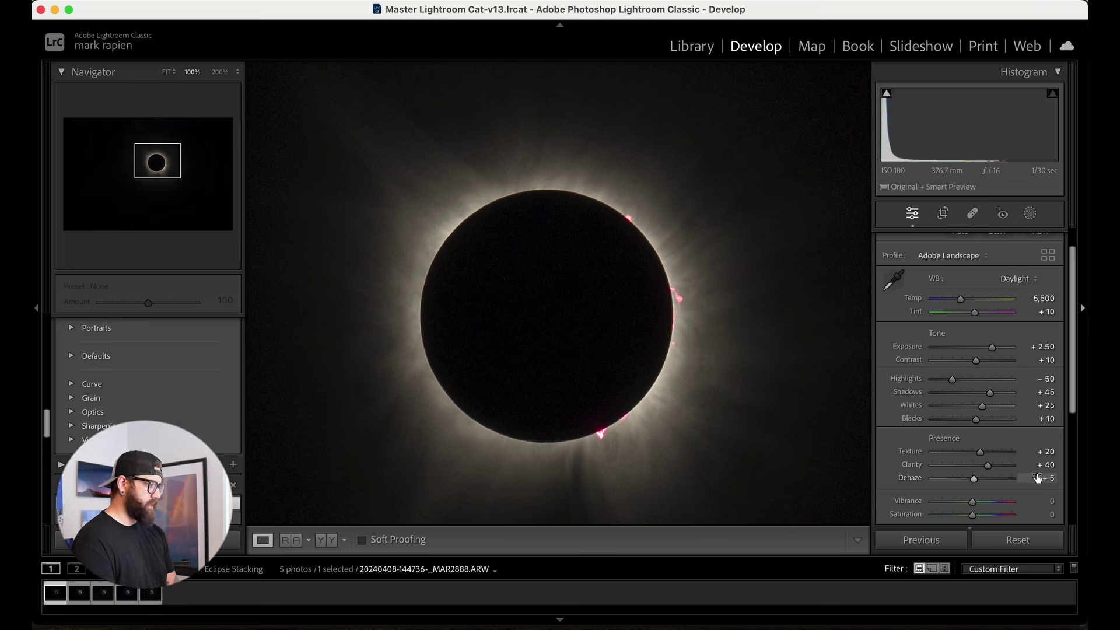
pyautogui.moveTo(1037, 478); pyautogui.dragTo(1039, 478)
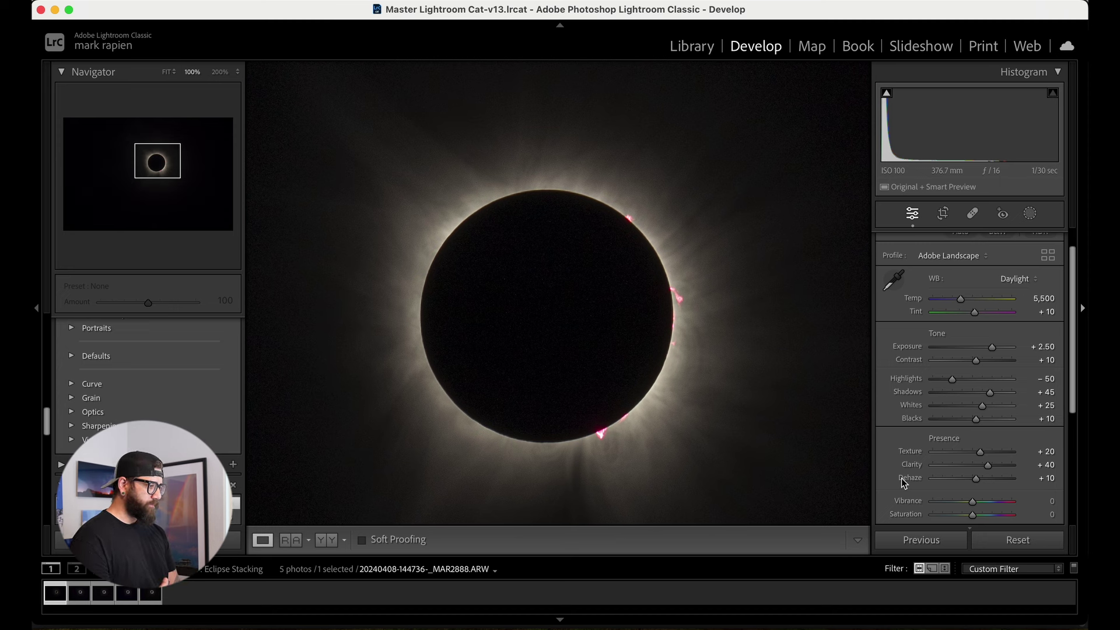
# - Compare the edited photo with its before version while viewing the whole frame
pyautogui.scroll(-1, 915, 467)
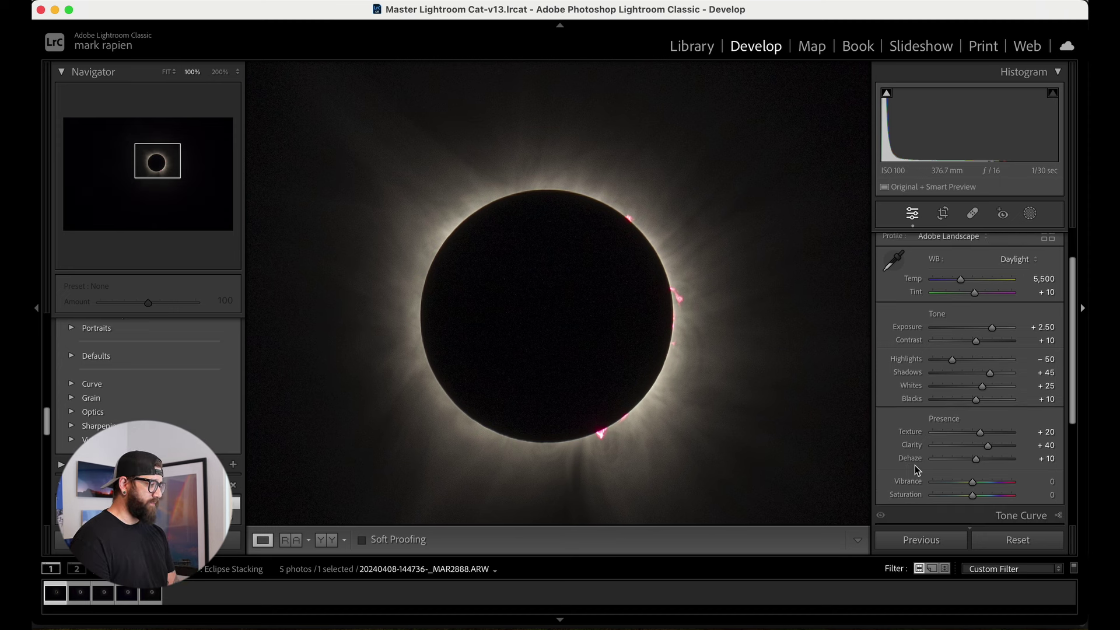
pyautogui.scroll(-1, 914, 466)
pyautogui.scroll(-1, 915, 471)
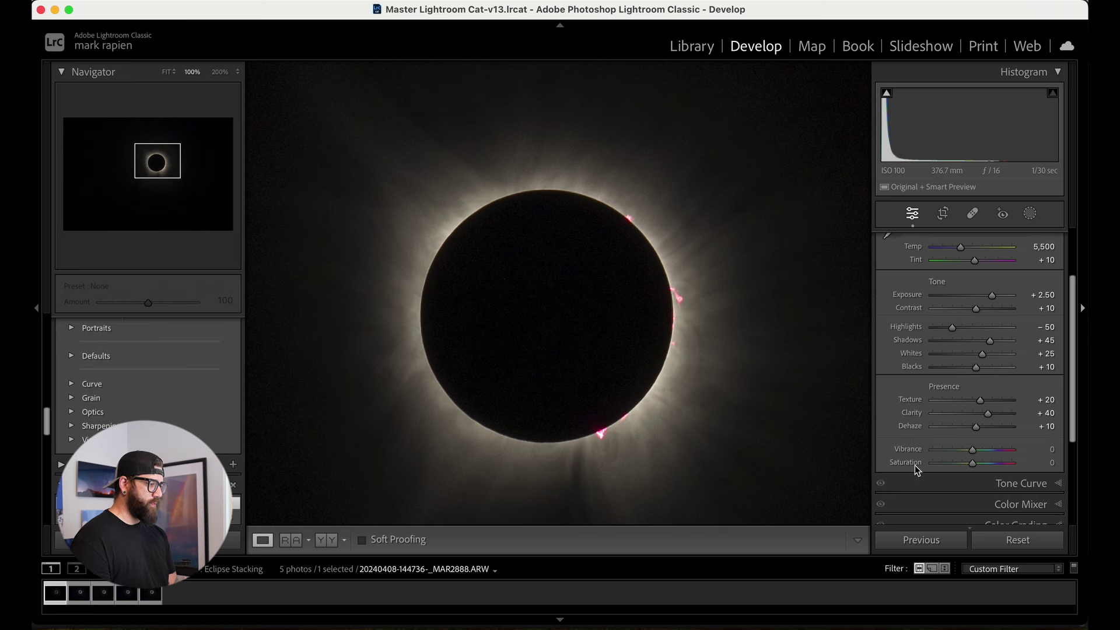
pyautogui.click(432, 190)
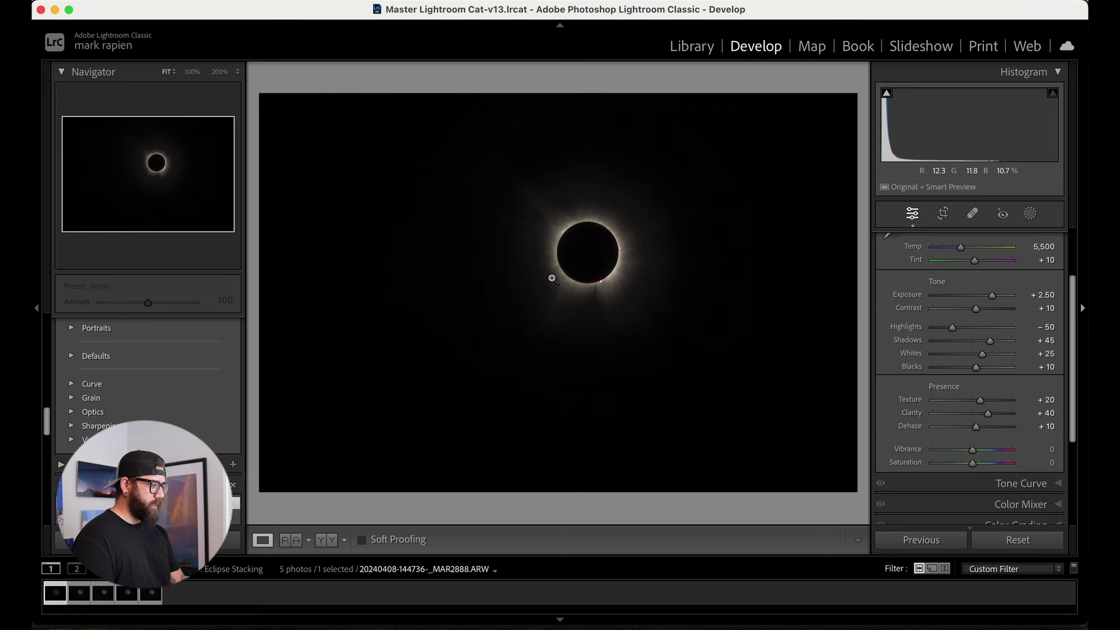
pyautogui.press('\\')
pyautogui.press('\\')
pyautogui.press('\\')
pyautogui.press('\\')
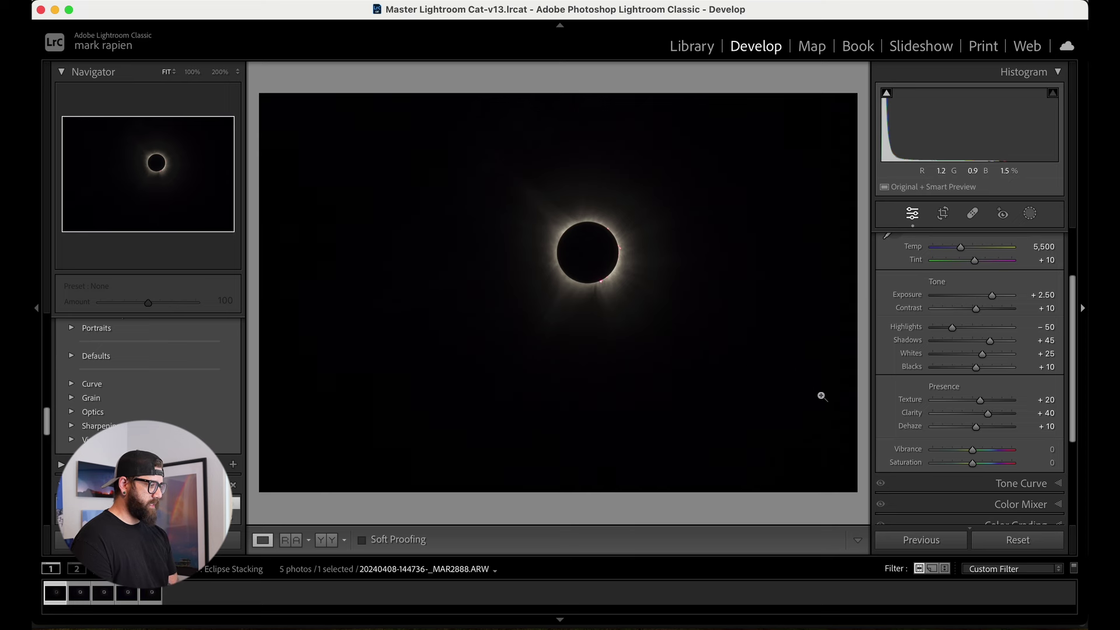
# - Shape a gentle S-curve on the point tone curve, with points at input 66, output 53 and input 188, output 204
pyautogui.scroll(-2, 896, 437)
pyautogui.click(910, 429)
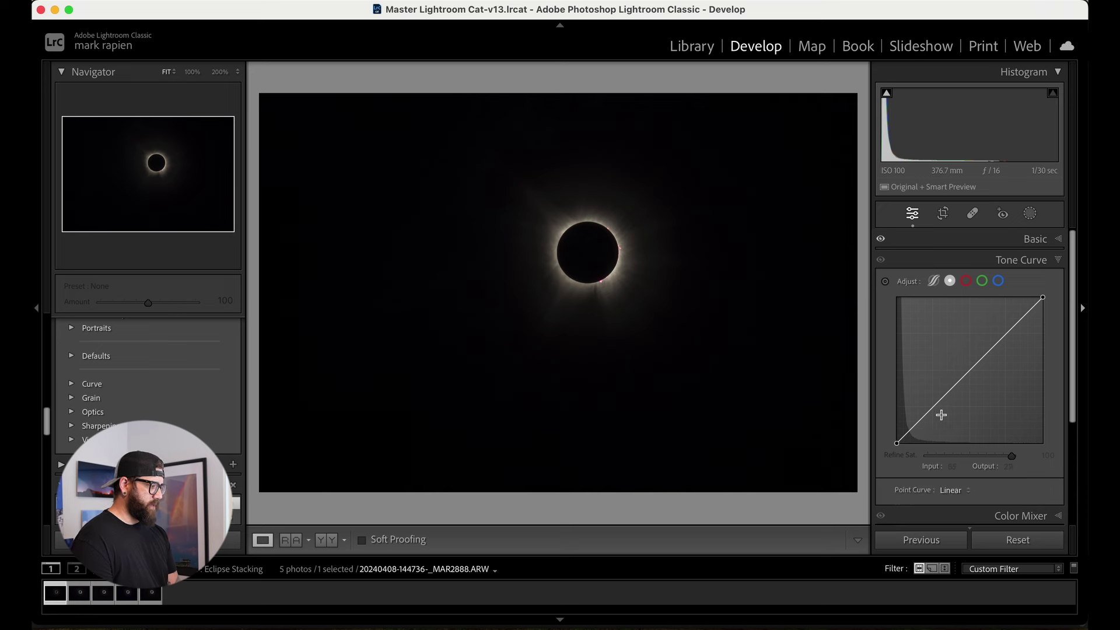
pyautogui.click(933, 408)
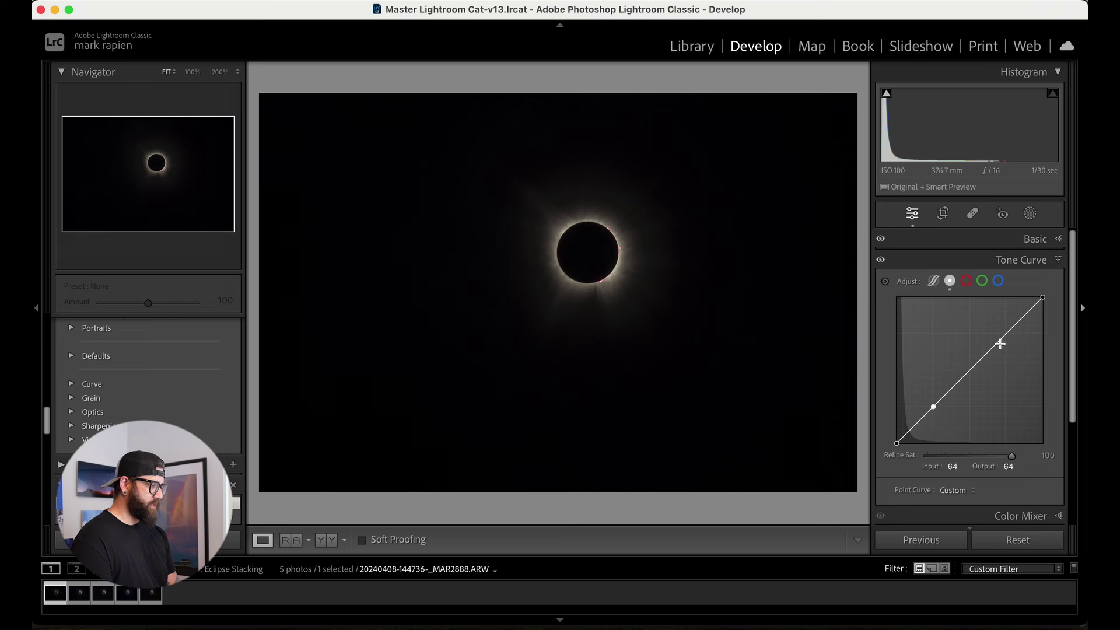
pyautogui.moveTo(934, 407); pyautogui.dragTo(934, 413)
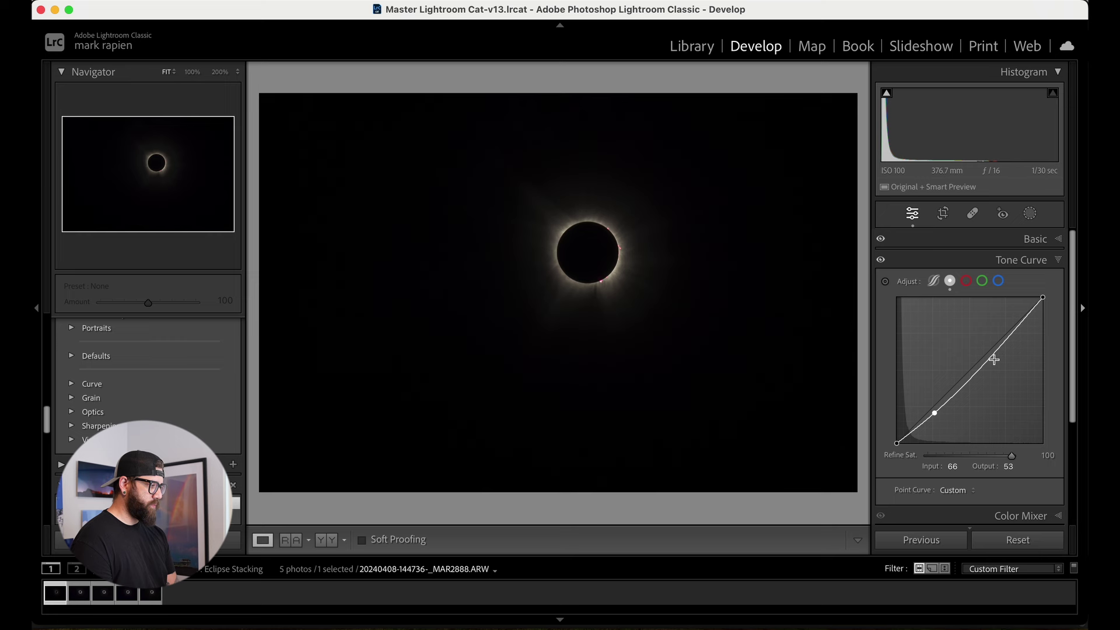
pyautogui.moveTo(1004, 336); pyautogui.dragTo(1004, 327)
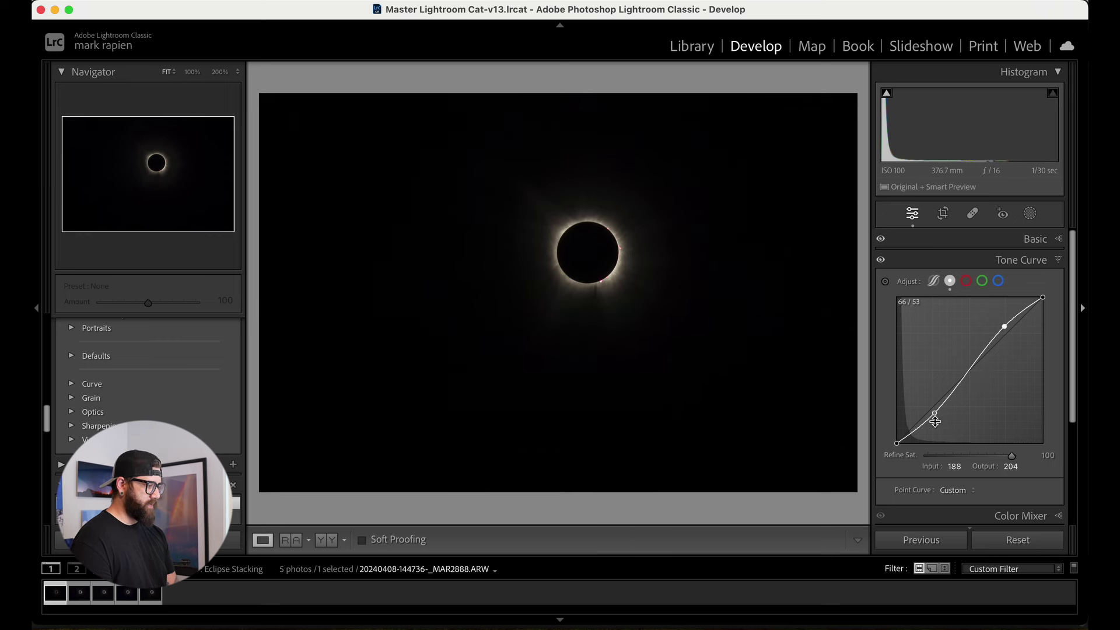
# - Reshape the tone curve to lift the midtones, with points at input 39, output 42 and input 134, output 151
pyautogui.moveTo(934, 413); pyautogui.dragTo(934, 408)
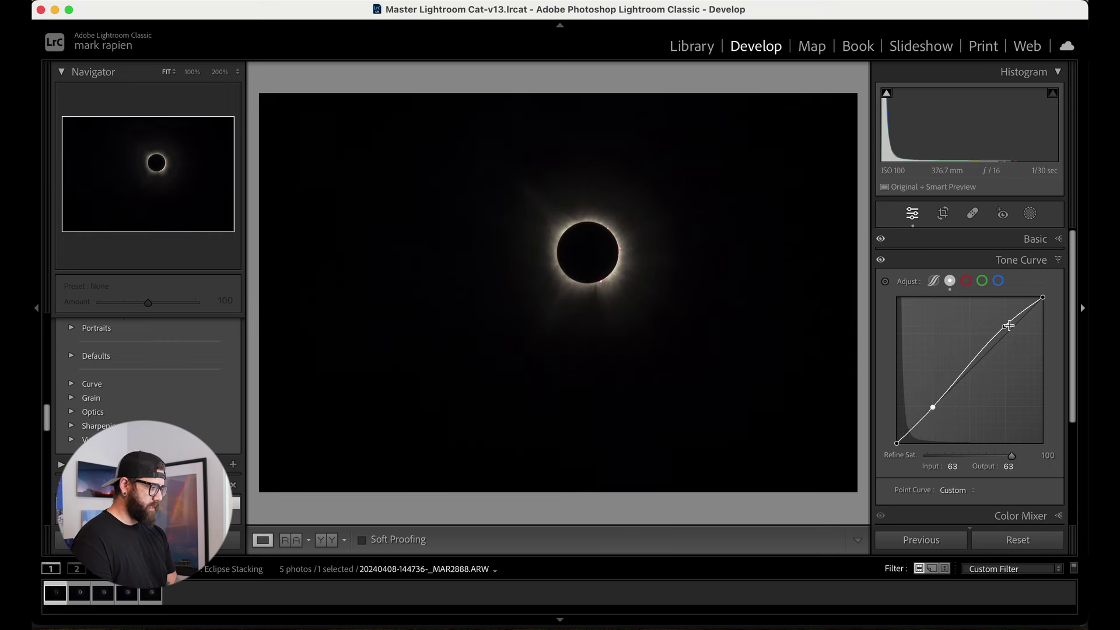
pyautogui.moveTo(1005, 326); pyautogui.dragTo(974, 360)
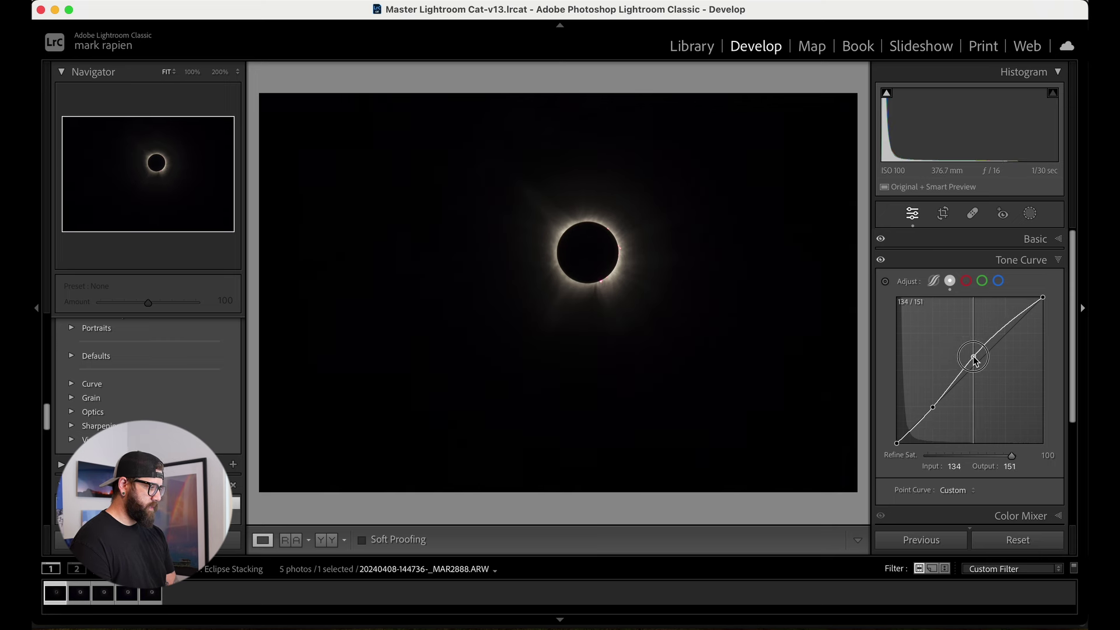
pyautogui.moveTo(1007, 324); pyautogui.dragTo(1005, 322)
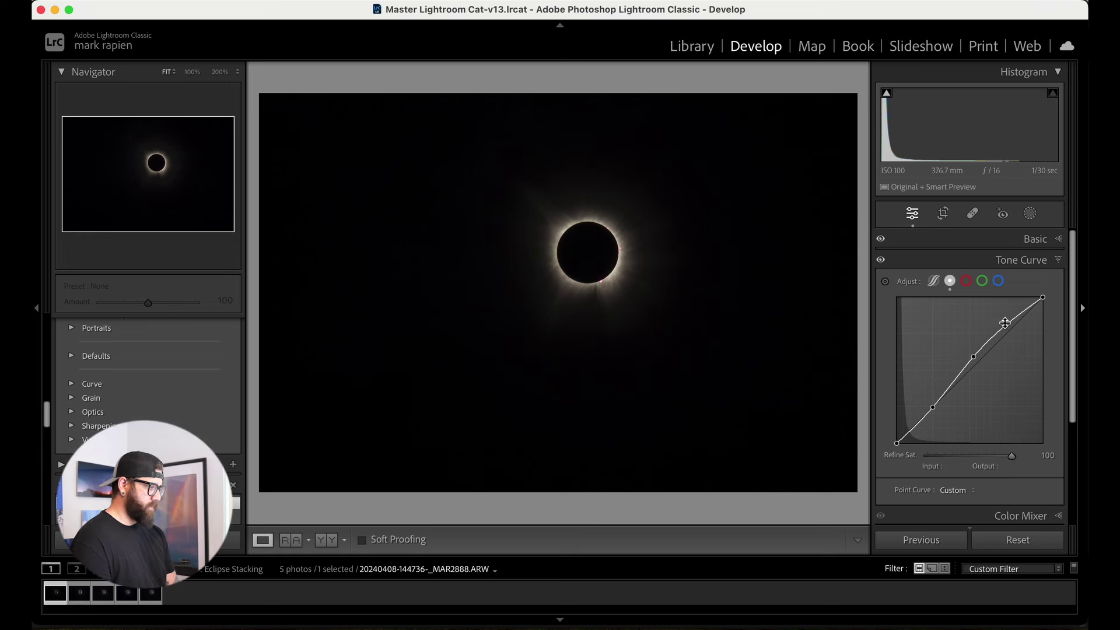
pyautogui.doubleClick(1004, 323)
pyautogui.moveTo(933, 407); pyautogui.dragTo(918, 419)
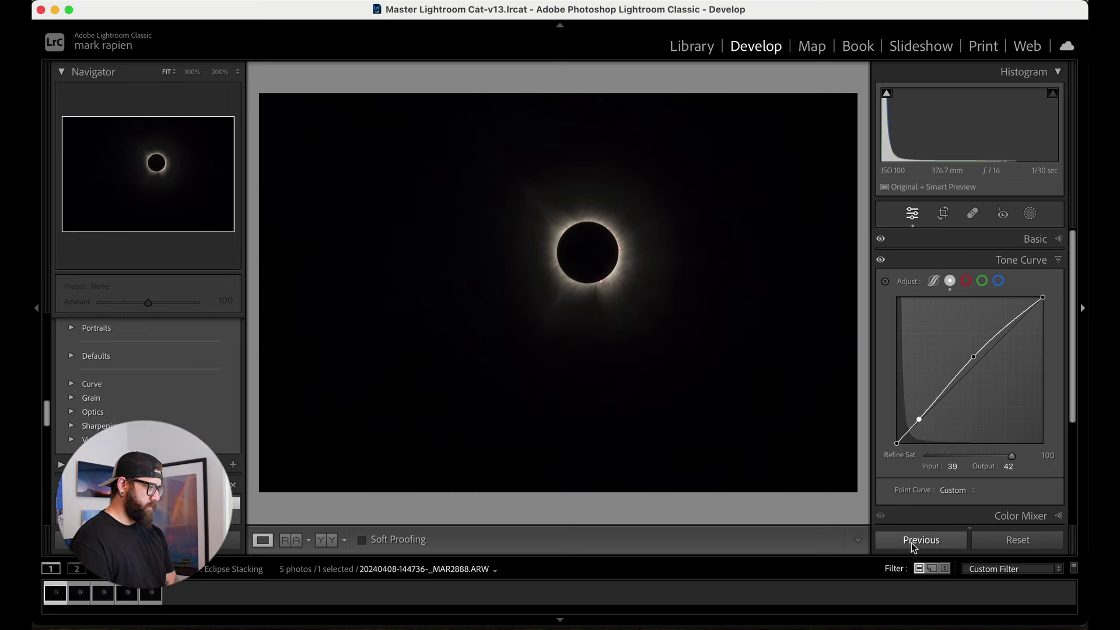
# - Compare the photo with and without the tone curve adjustment, leaving it enabled, and collapse the curve settings
pyautogui.click(881, 261)
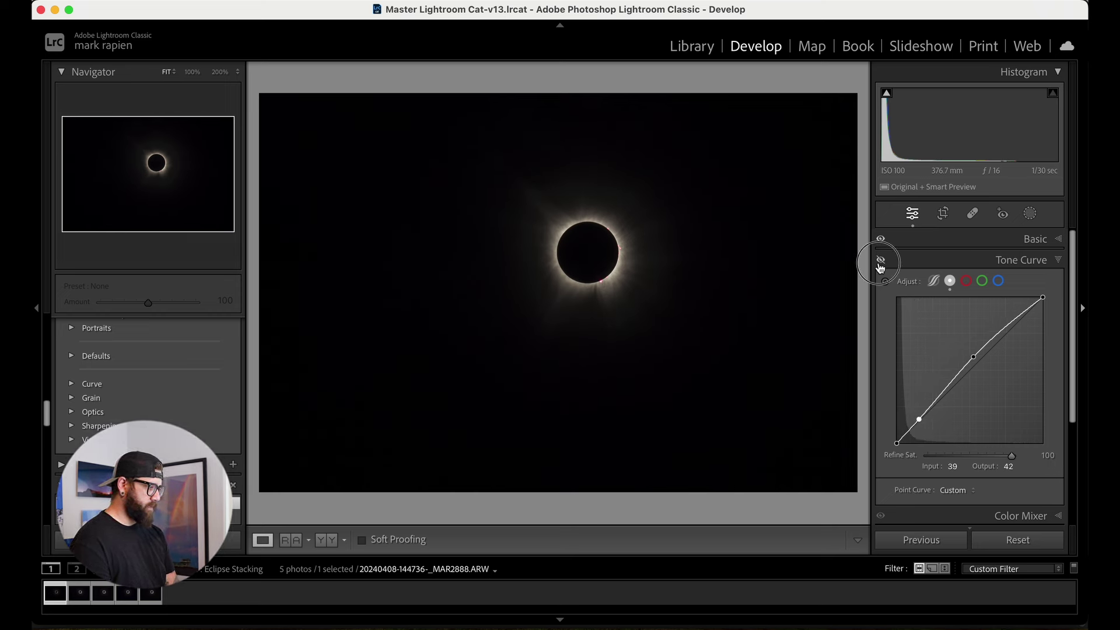
pyautogui.click(881, 261)
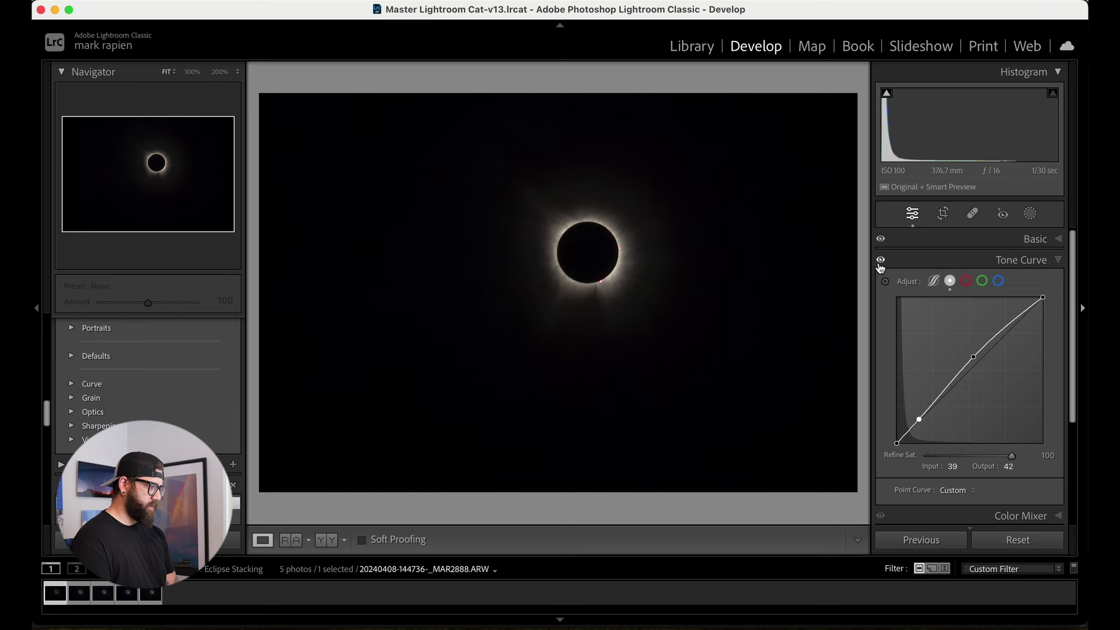
pyautogui.doubleClick(881, 260)
pyautogui.click(928, 265)
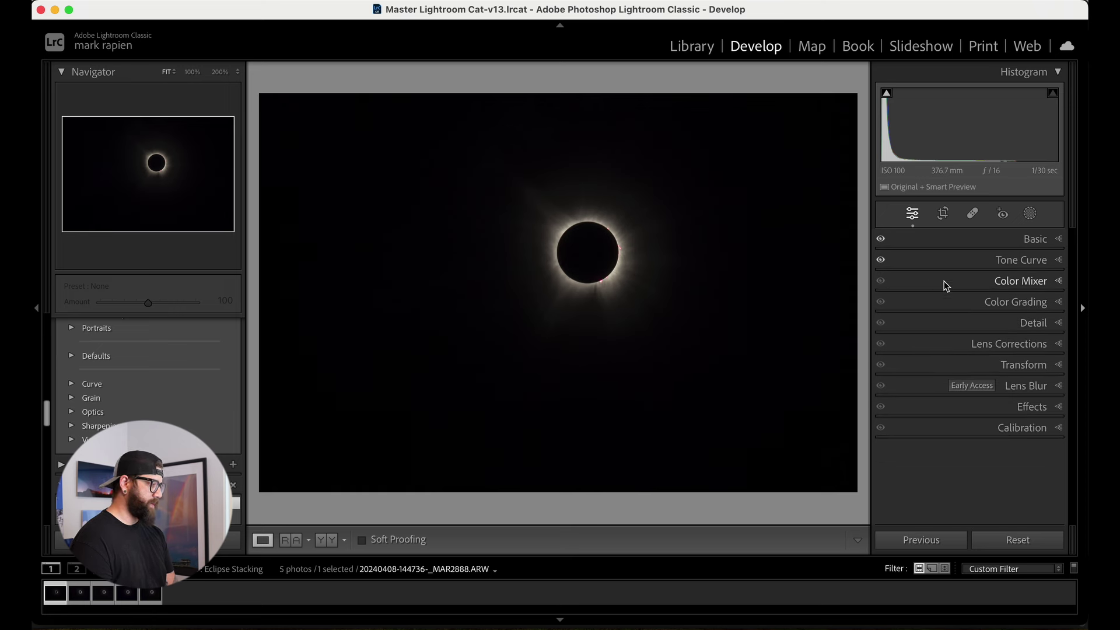
# - Set the sharpening amount to 0 in the detail settings
pyautogui.click(930, 324)
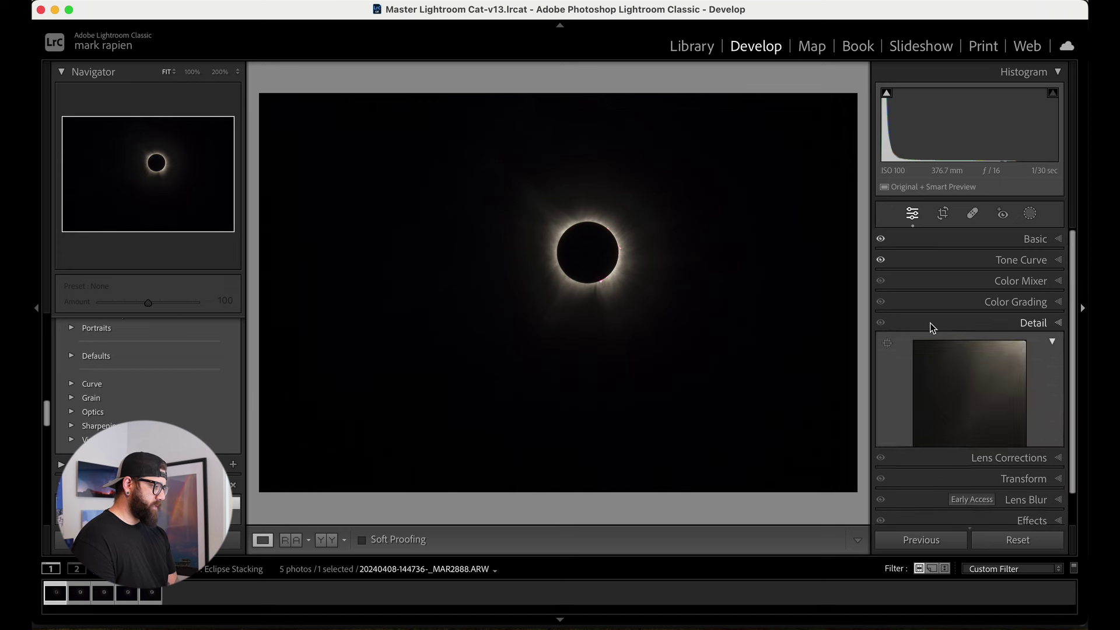
pyautogui.scroll(-5, 904, 343)
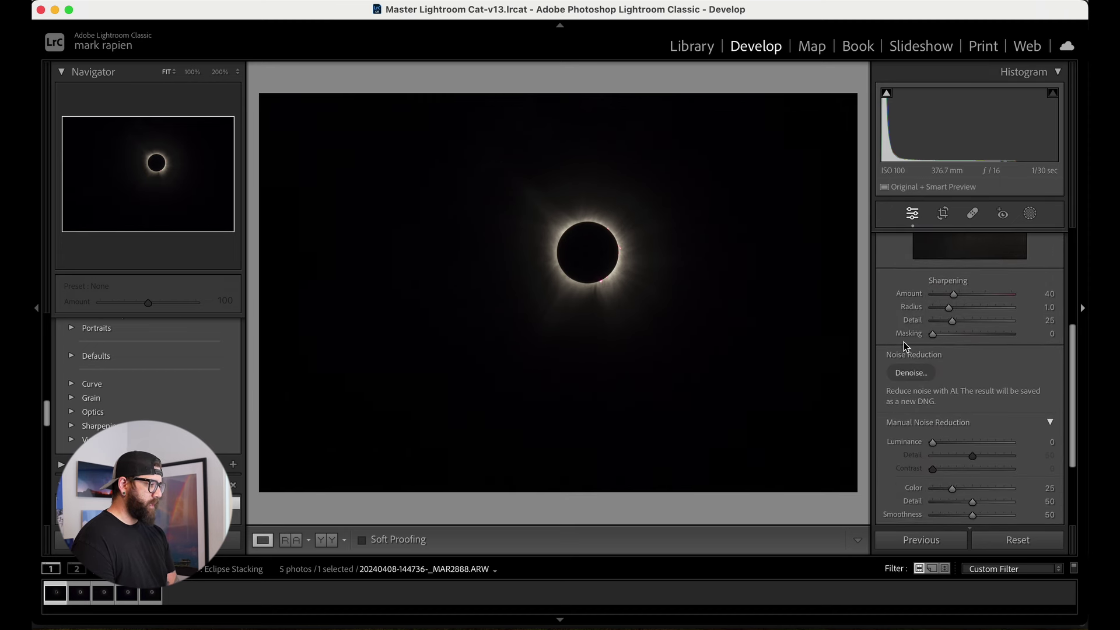
pyautogui.scroll(2, 904, 342)
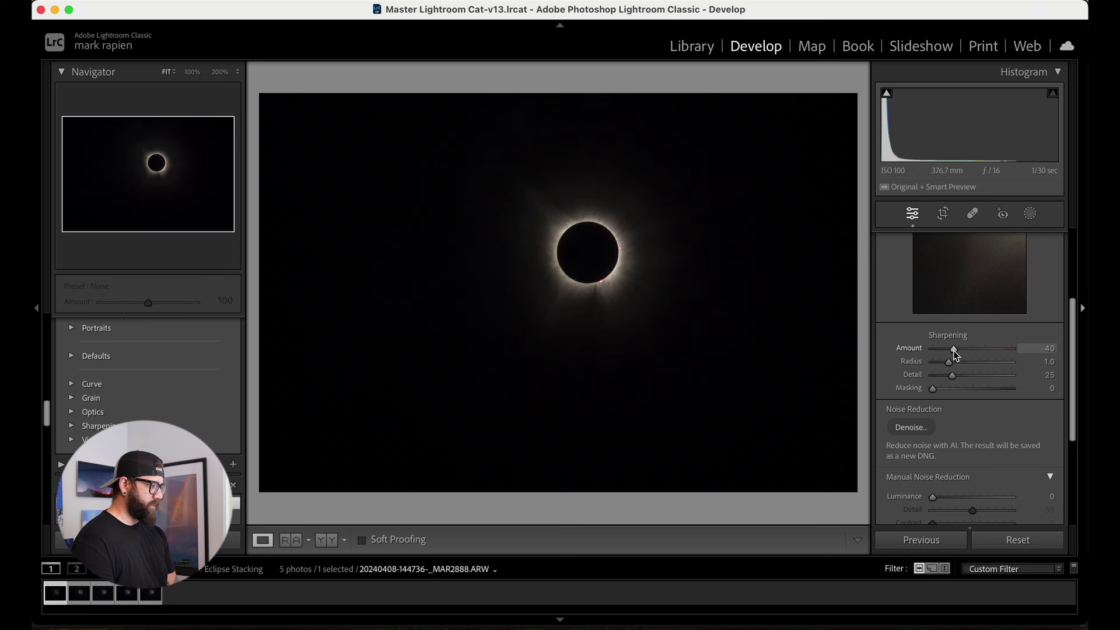
pyautogui.moveTo(954, 348); pyautogui.dragTo(904, 349)
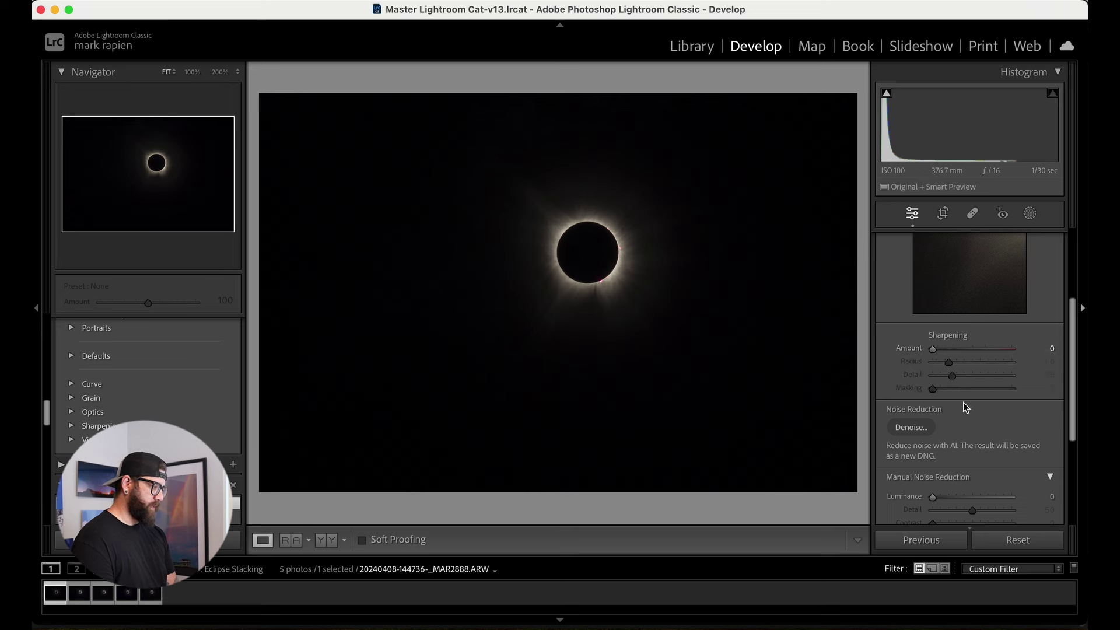
# - Try a luminance noise reduction of 5, return it to 0, and inspect the corona's noise at 100%
pyautogui.scroll(-2, 965, 403)
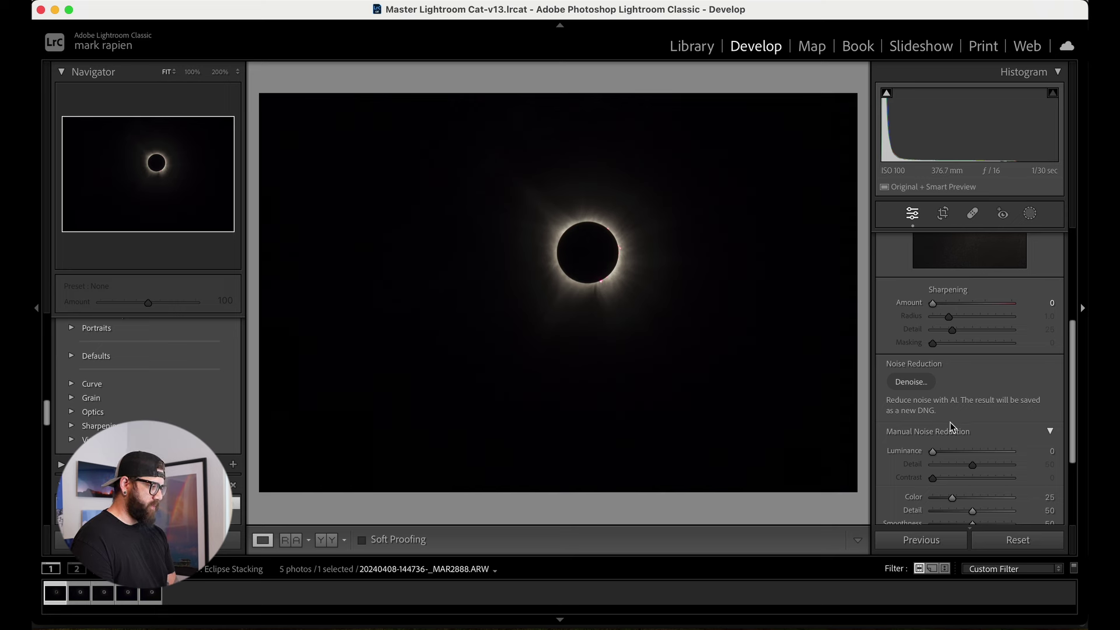
pyautogui.click(933, 452)
pyautogui.moveTo(935, 453); pyautogui.dragTo(938, 453)
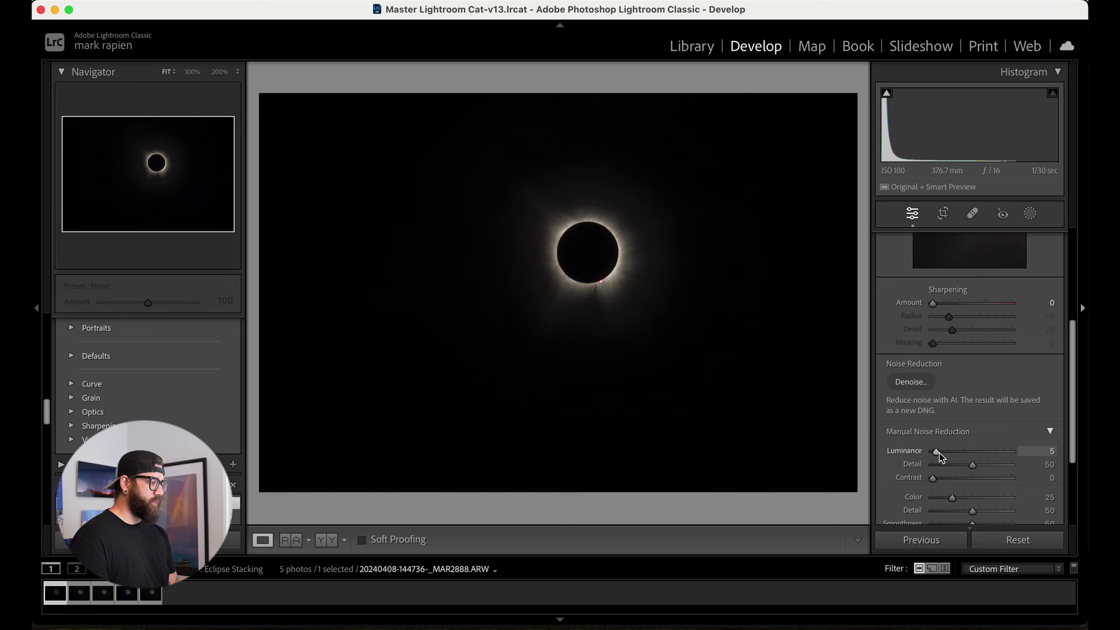
pyautogui.moveTo(939, 453); pyautogui.dragTo(900, 456)
pyautogui.click(635, 256)
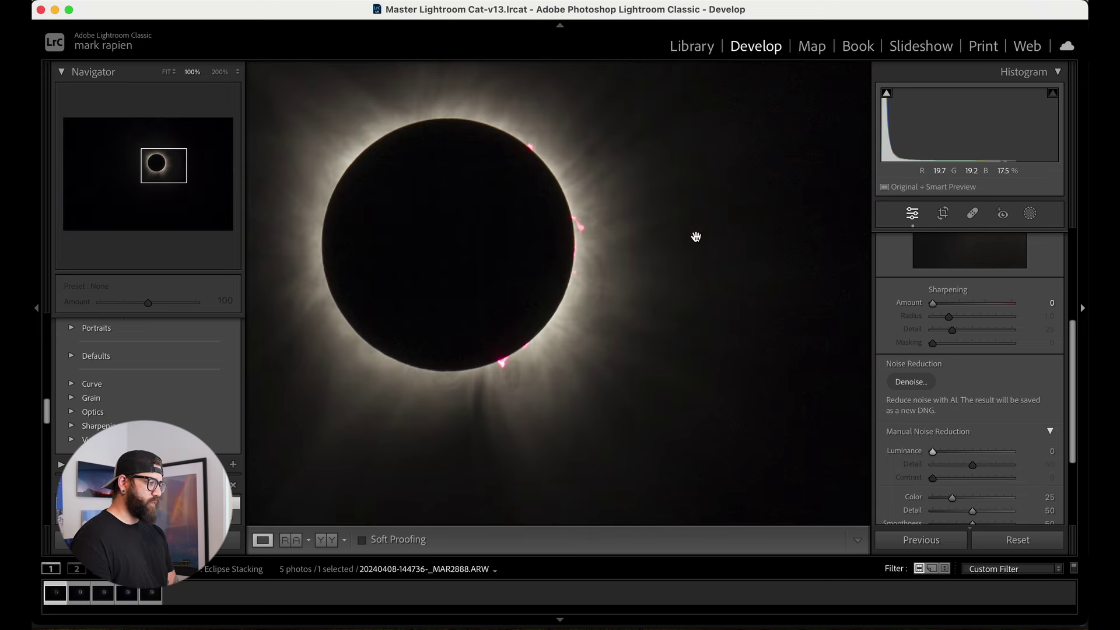
pyautogui.click(616, 276)
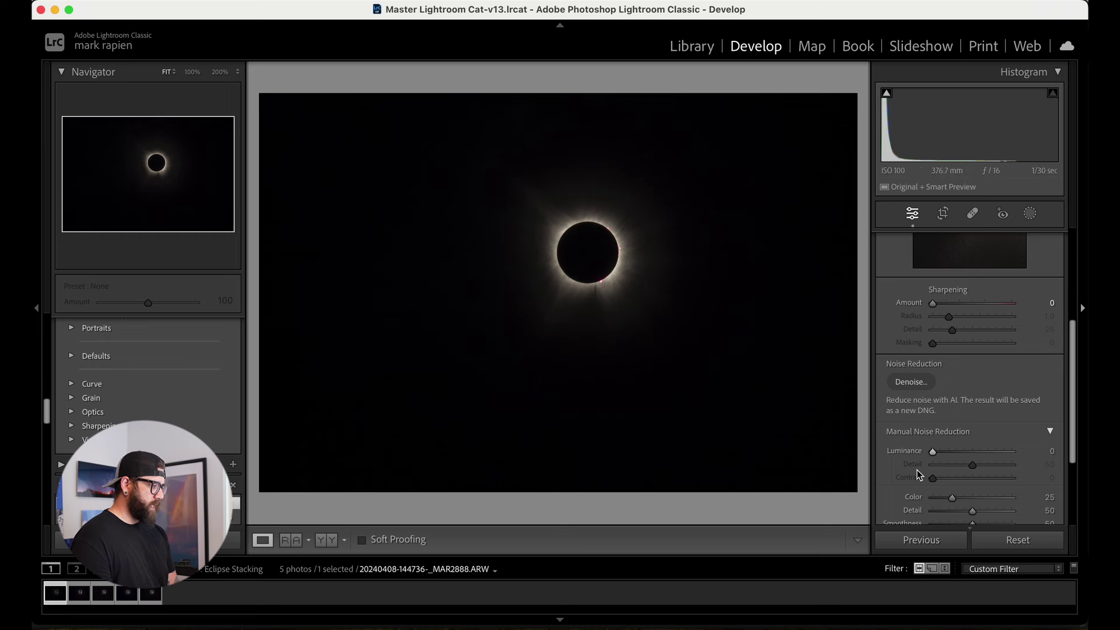
# - Enable chromatic aberration removal in the lens corrections
pyautogui.scroll(-2, 919, 472)
pyautogui.scroll(-3, 919, 474)
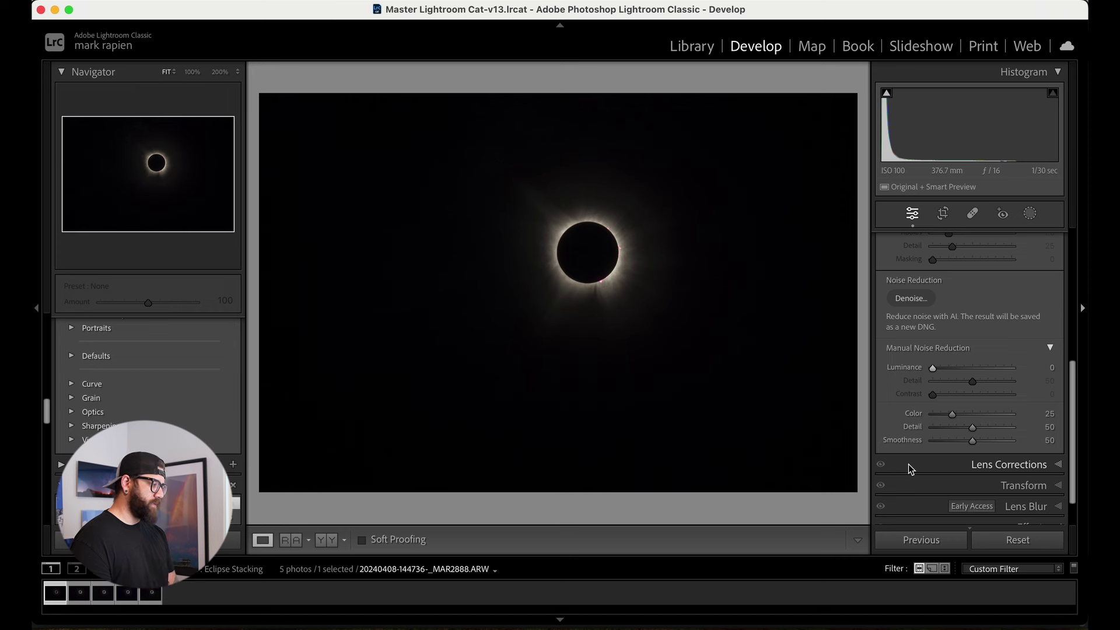
pyautogui.scroll(-2, 909, 464)
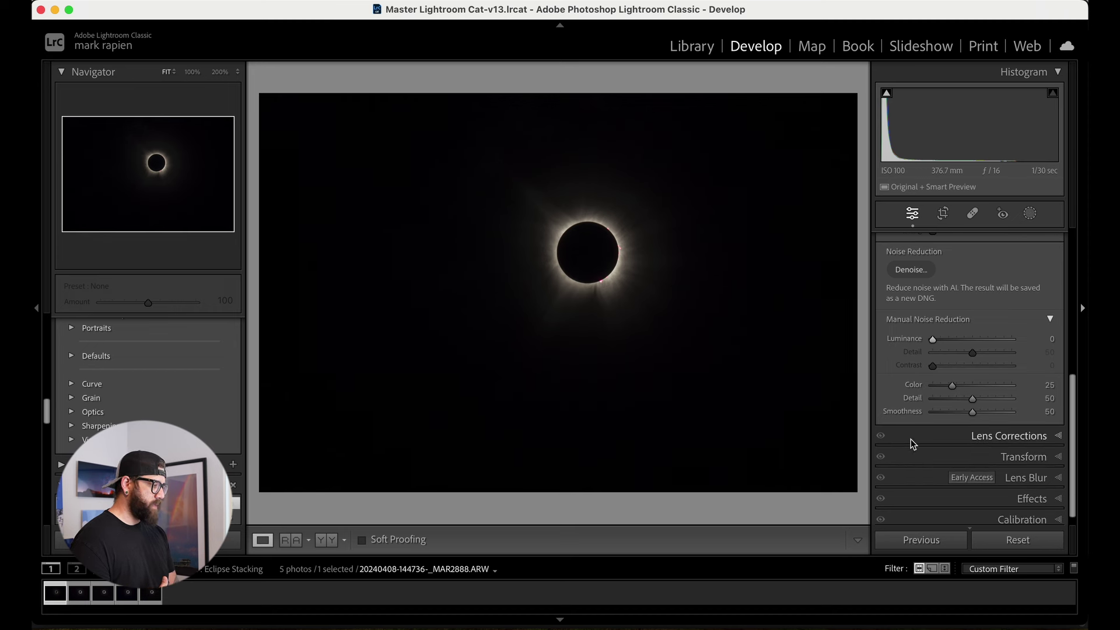
pyautogui.click(912, 438)
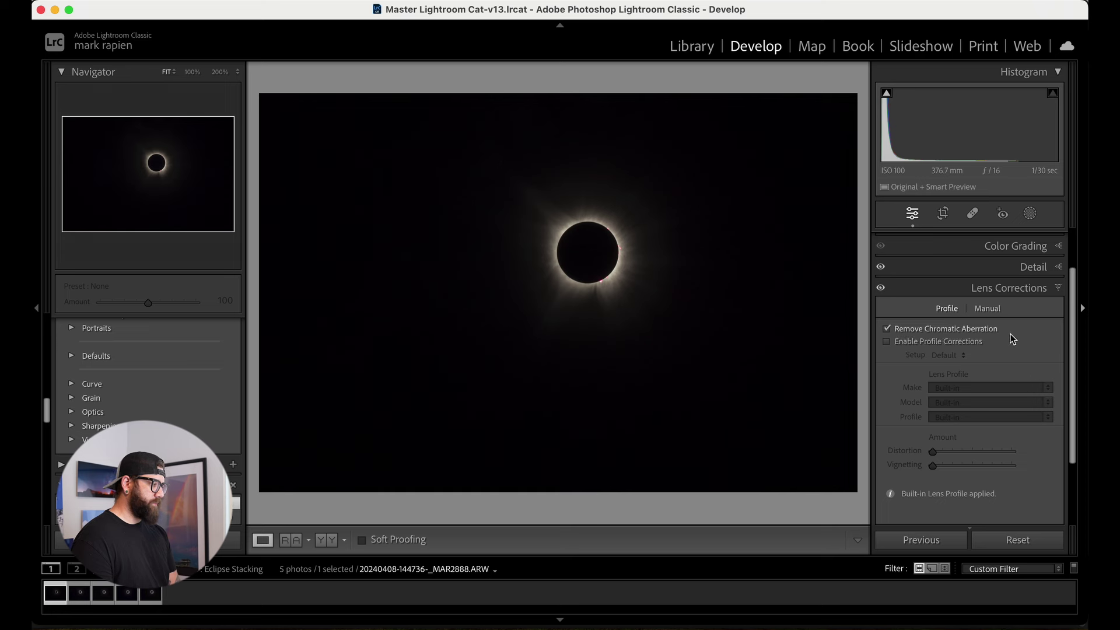
# - Compare the photo with and without lens profile corrections, leaving them disabled
pyautogui.click(965, 341)
pyautogui.click(966, 344)
pyautogui.click(965, 343)
pyautogui.click(965, 343)
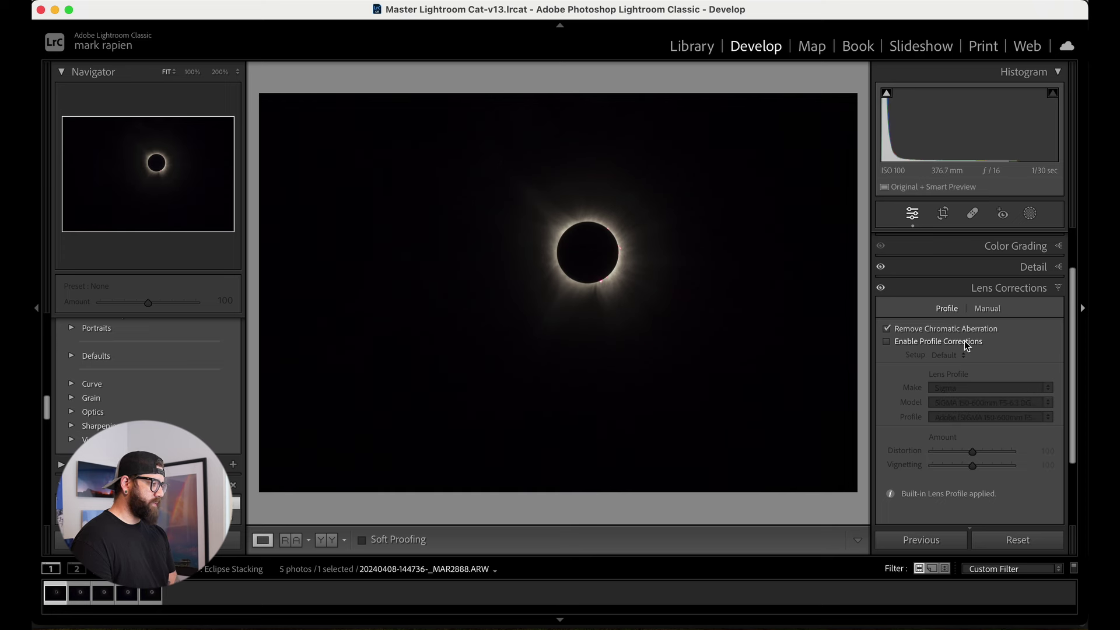
# - Recheck the photo with and without lens profile corrections, leave them off, and compare the developed photo with its original
pyautogui.click(965, 345)
pyautogui.click(967, 346)
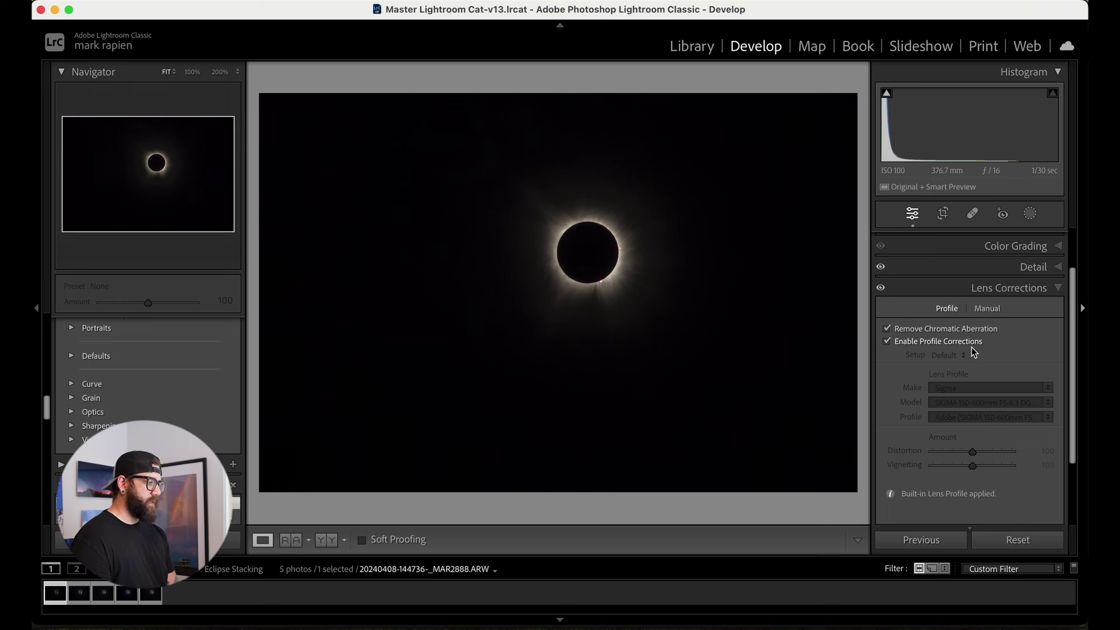
pyautogui.click(971, 347)
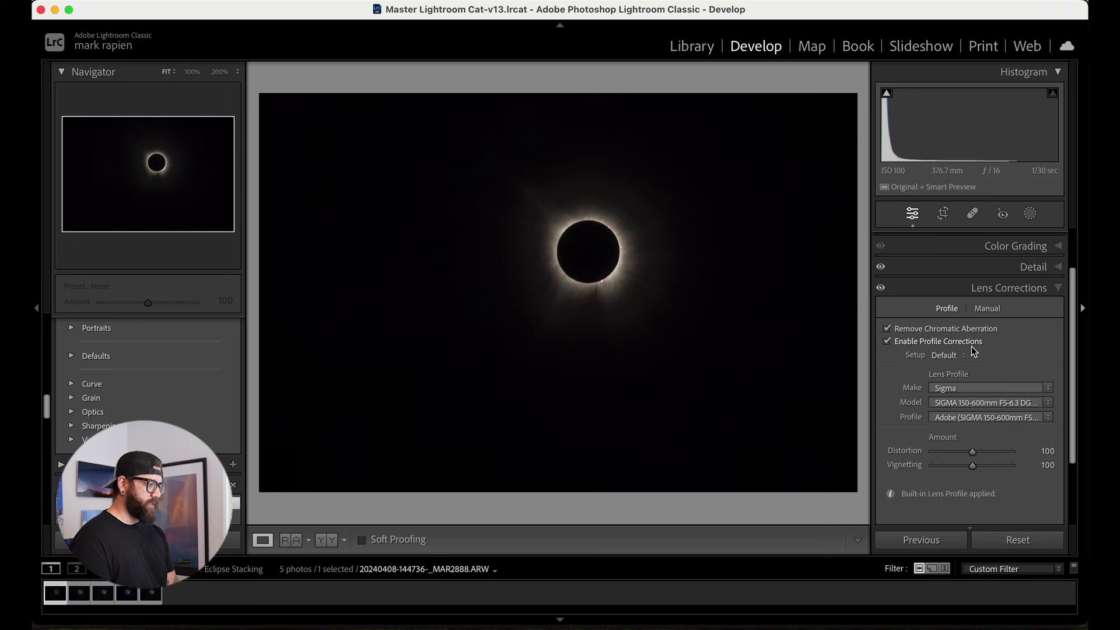
pyautogui.click(972, 350)
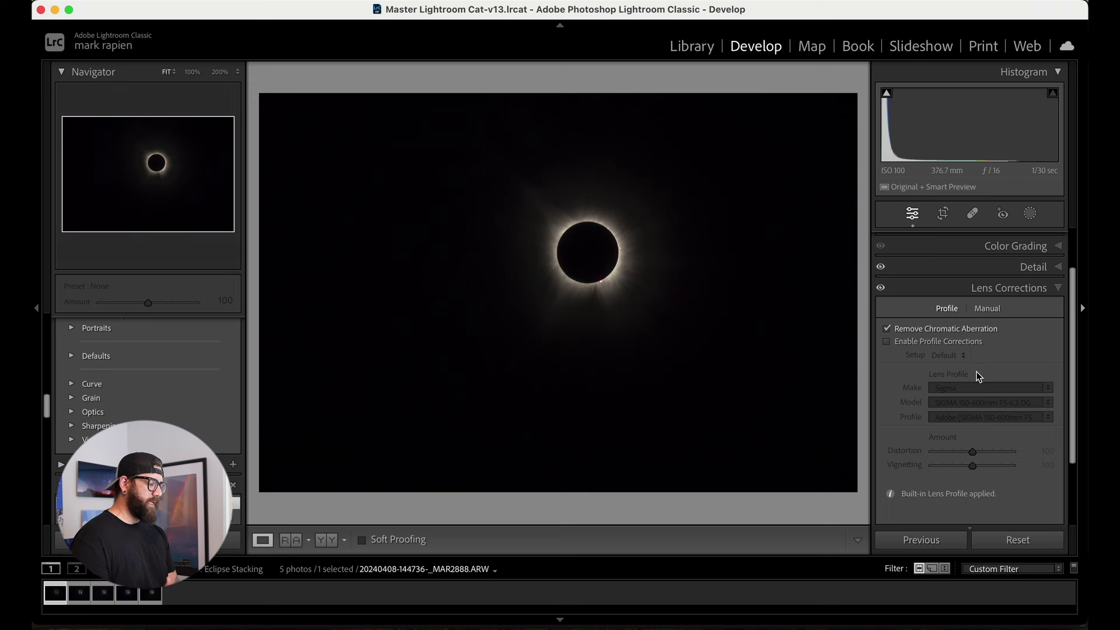
pyautogui.click(964, 290)
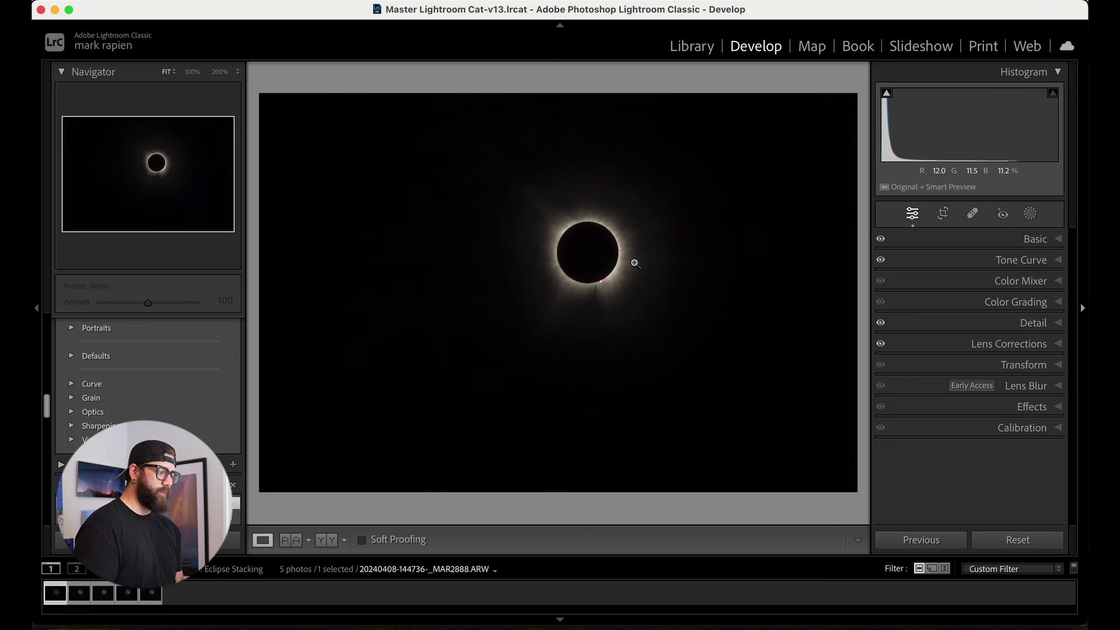
pyautogui.press('\\')
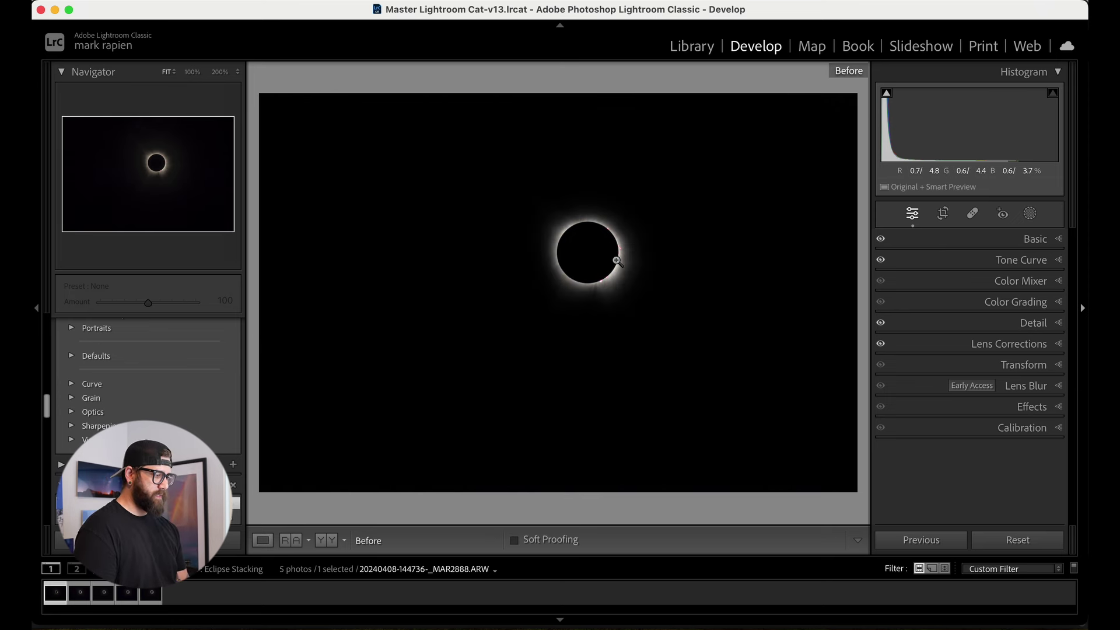
pyautogui.press('\\')
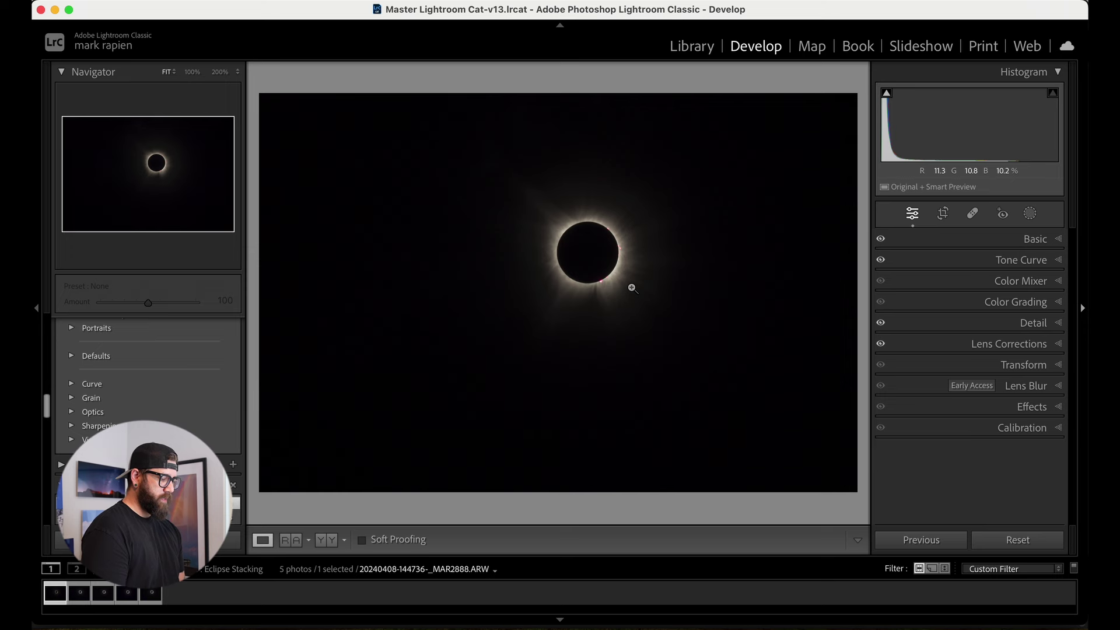
# - Copy the first eclipse photo's develop settings with the preset selection of settings and paste them onto the other four photos
pyautogui.press('super+shift+c')
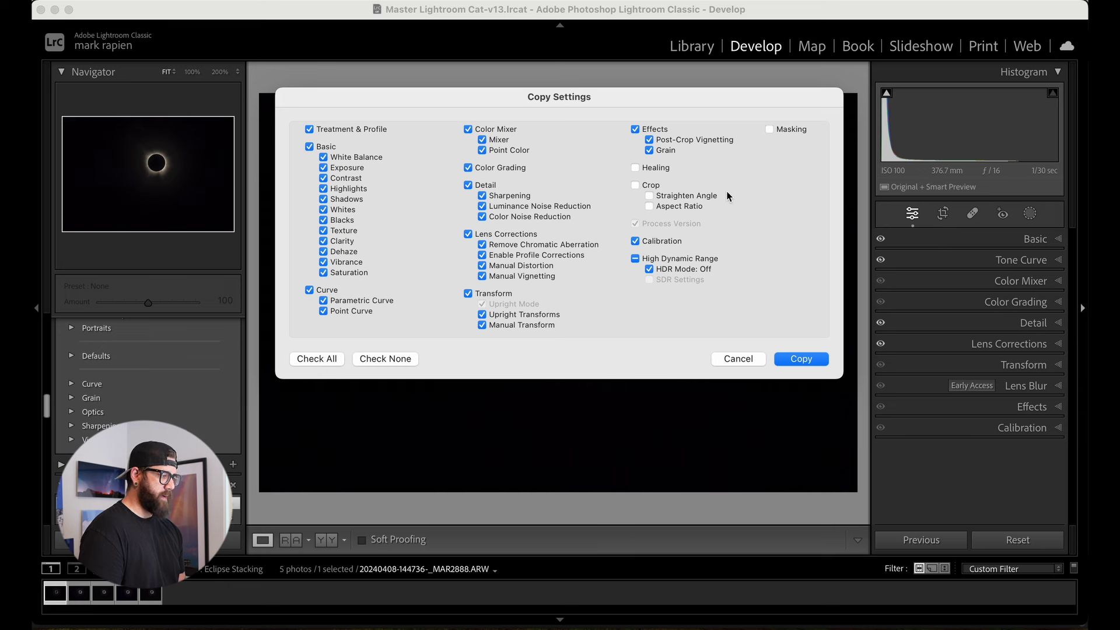
pyautogui.click(801, 359)
pyautogui.press('Right')
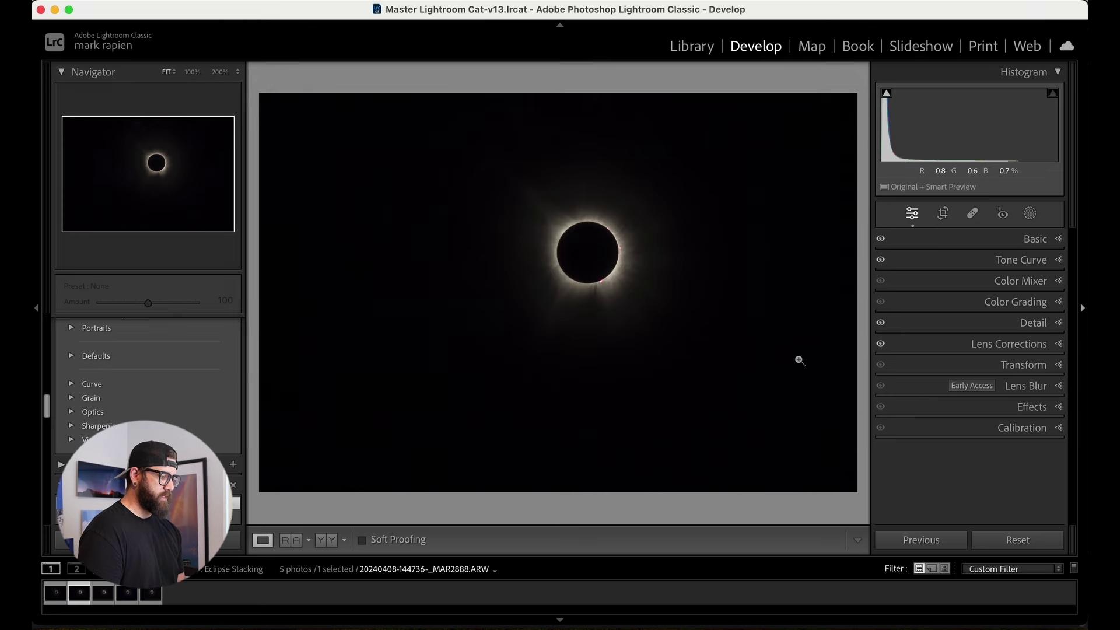
pyautogui.hotkey('shift', 'Right')
pyautogui.hotkey('shift', 'Right')
pyautogui.hotkey('shift', 'Right')
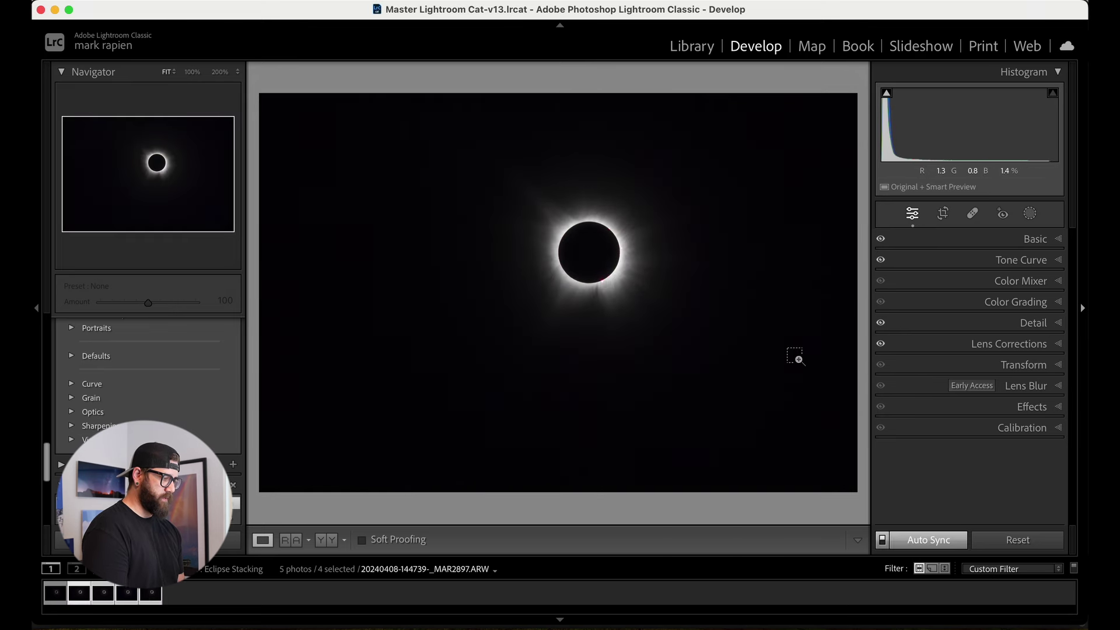
pyautogui.press('super+shift+v')
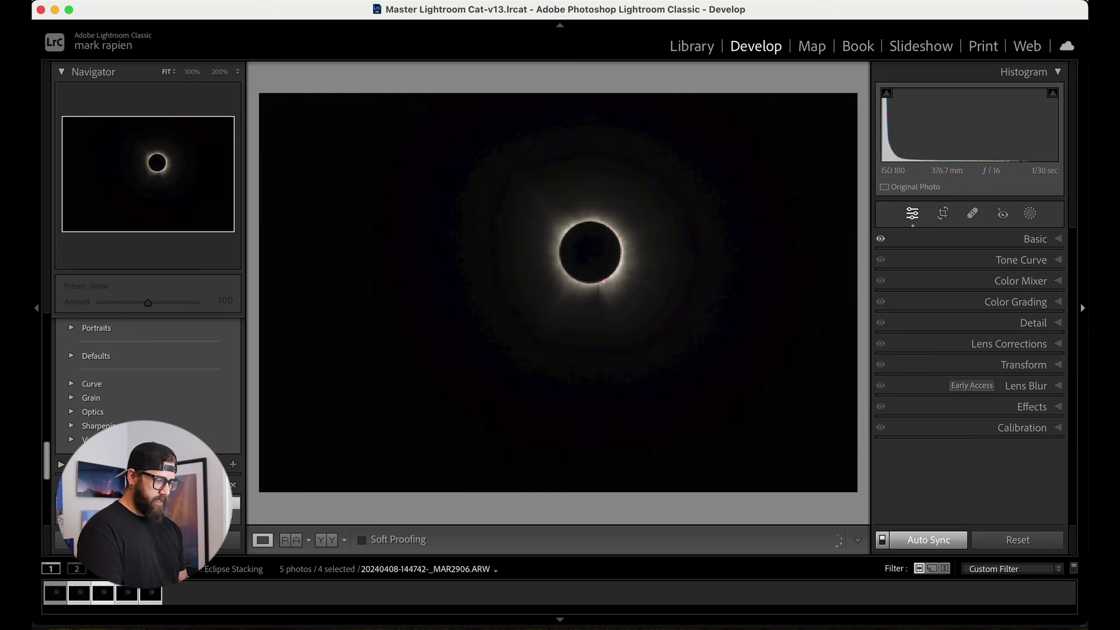
# - Select all five eclipse photos, check them in turn, and open them as layers in one Photoshop document
pyautogui.click(65, 594)
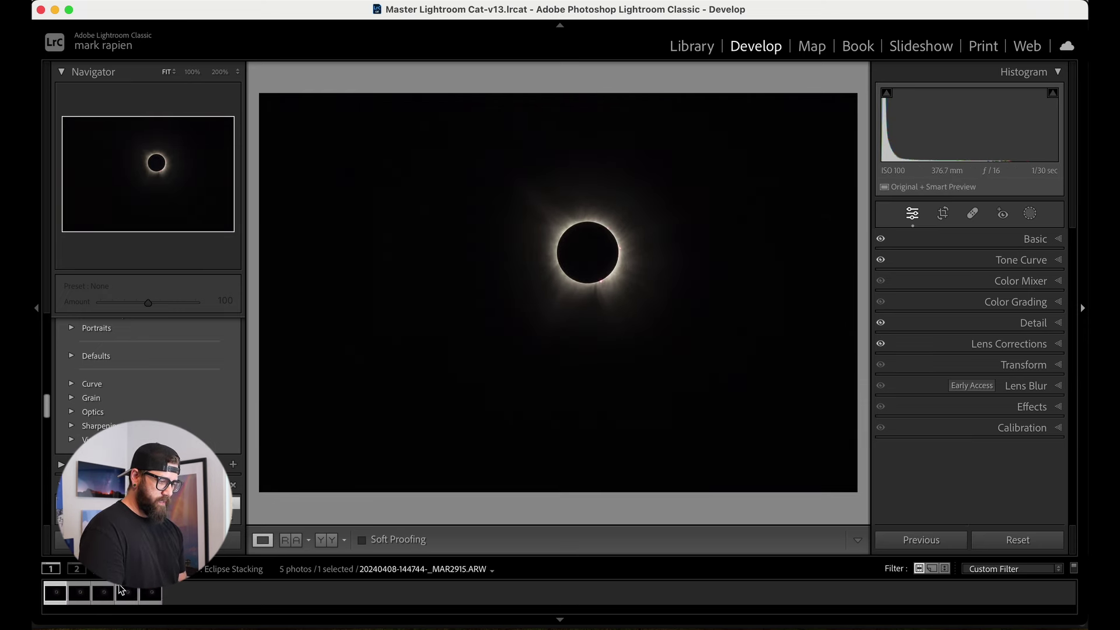
pyautogui.press('super+a')
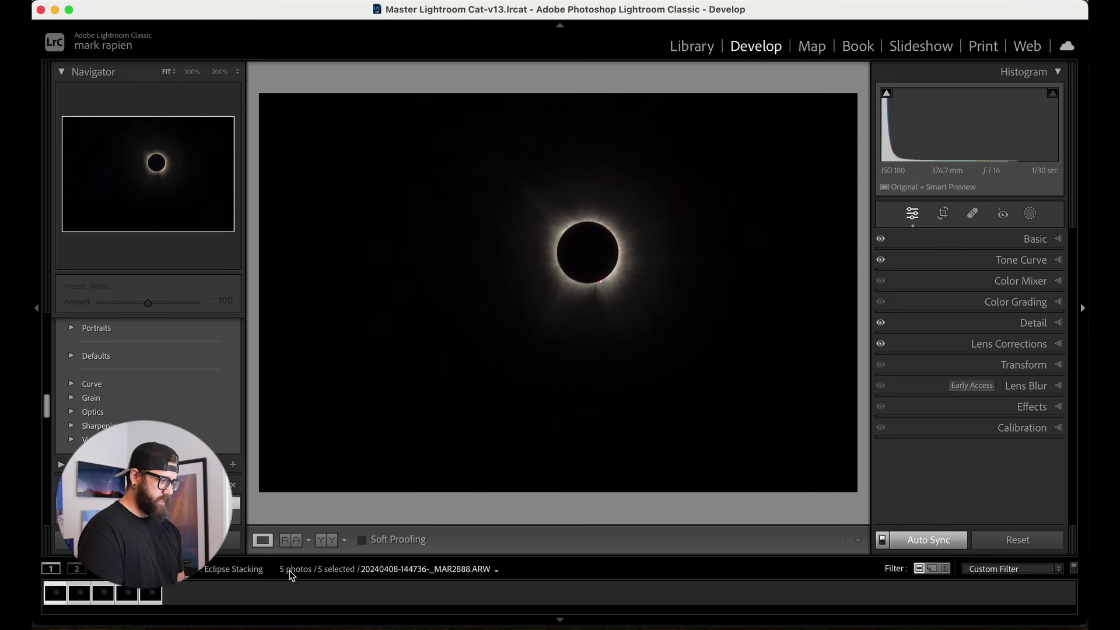
pyautogui.press('Right')
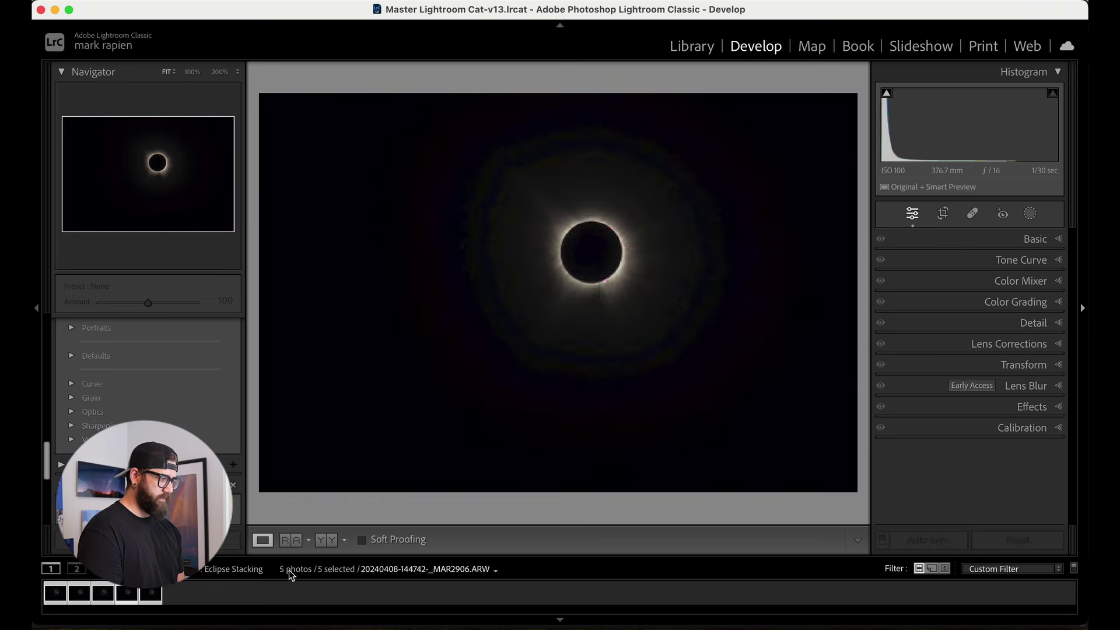
pyautogui.press('Right')
pyautogui.press('Right')
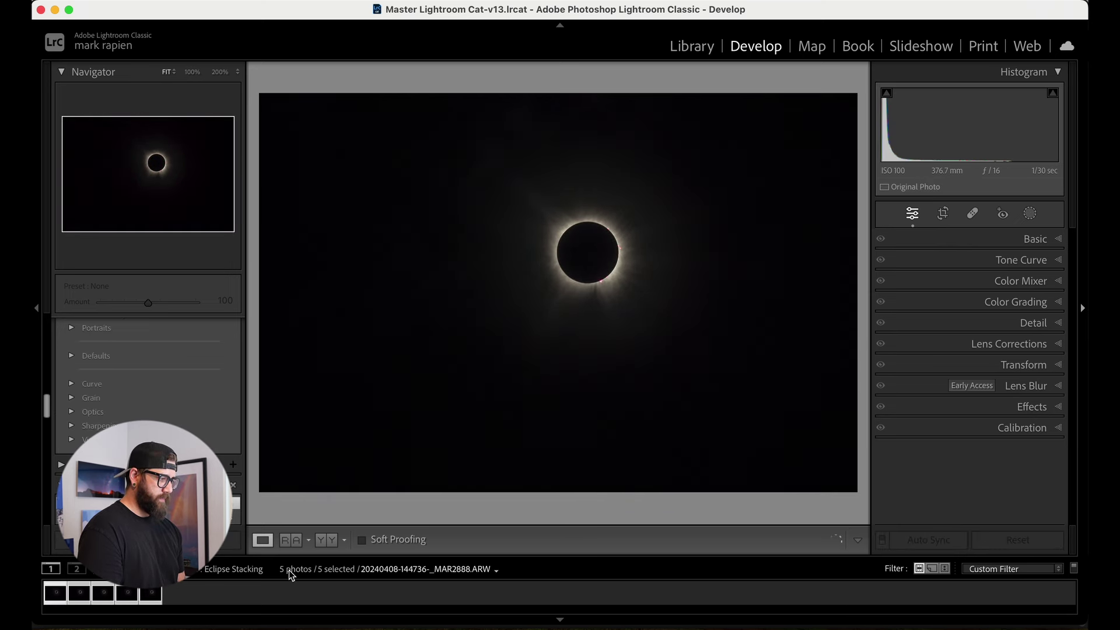
pyautogui.rightClick(66, 590)
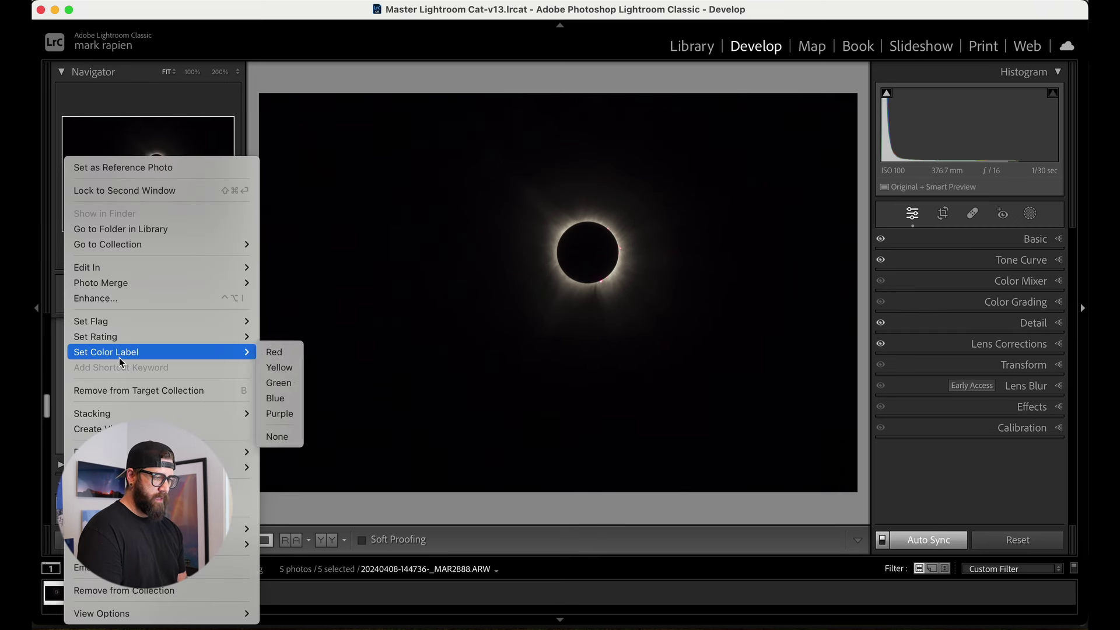
pyautogui.moveTo(161, 272)
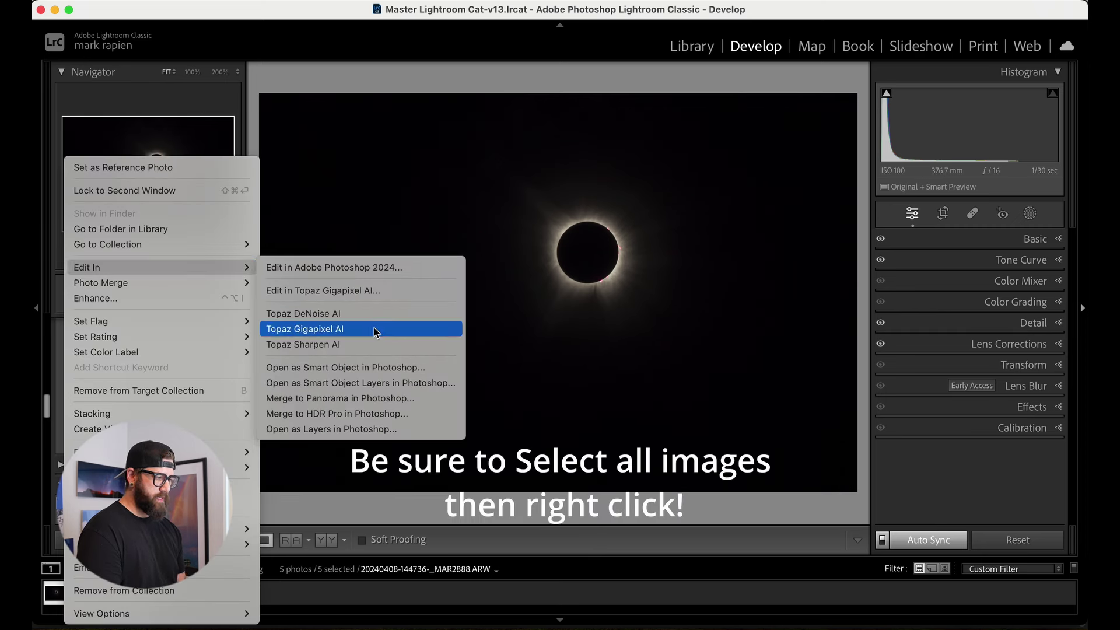
pyautogui.click(372, 431)
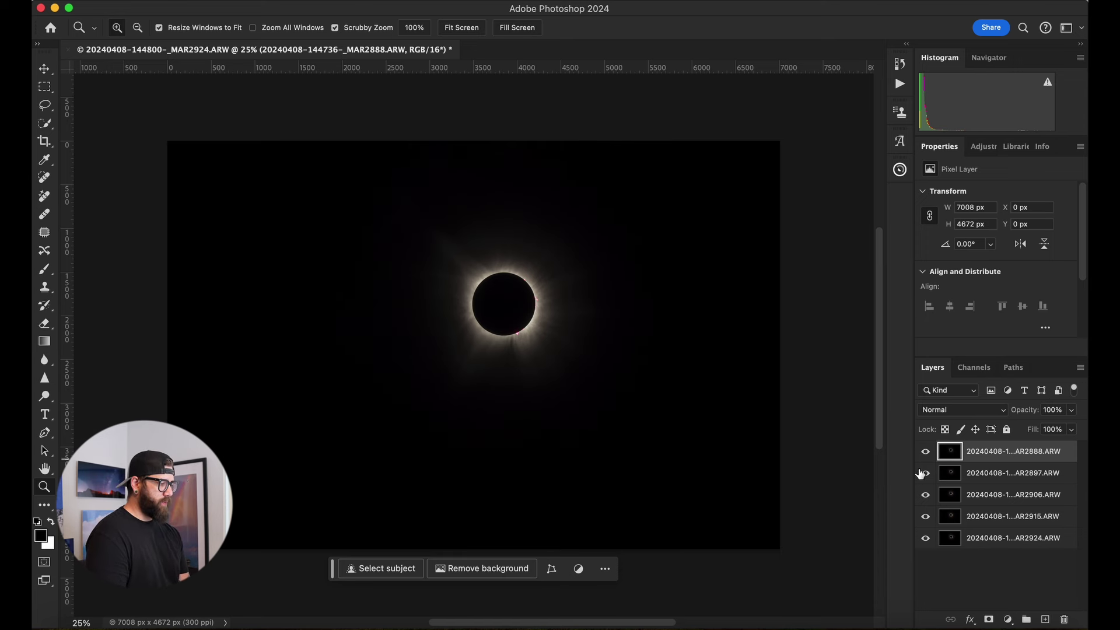
# - Set the blend mode of the four layers above the bottom MAR2924 layer to Difference
pyautogui.moveTo(926, 453); pyautogui.dragTo(929, 548)
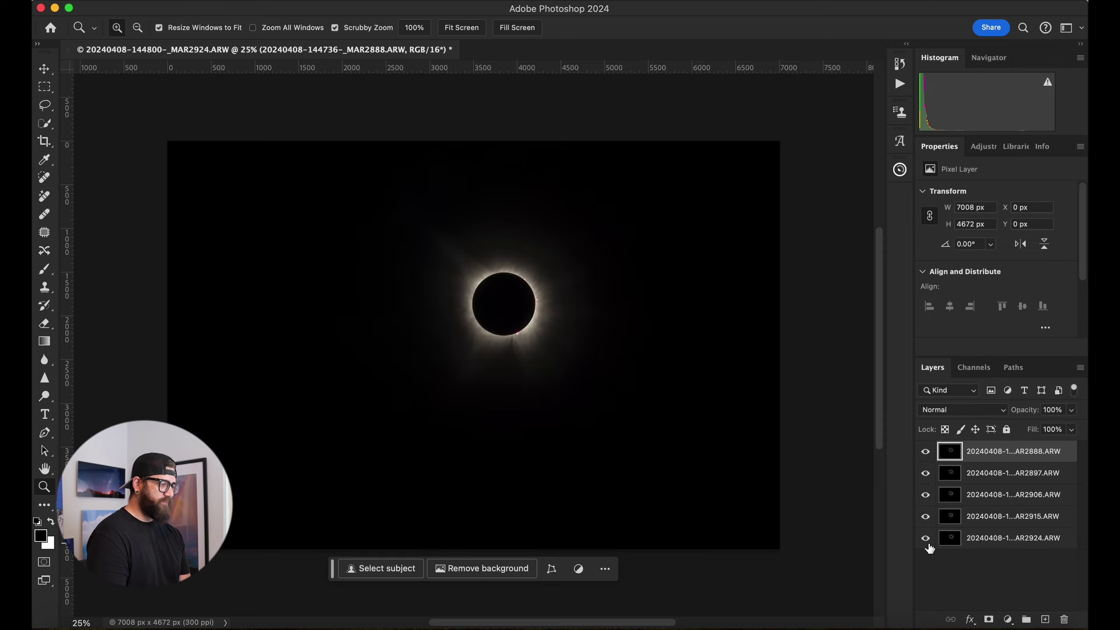
pyautogui.click(1012, 540)
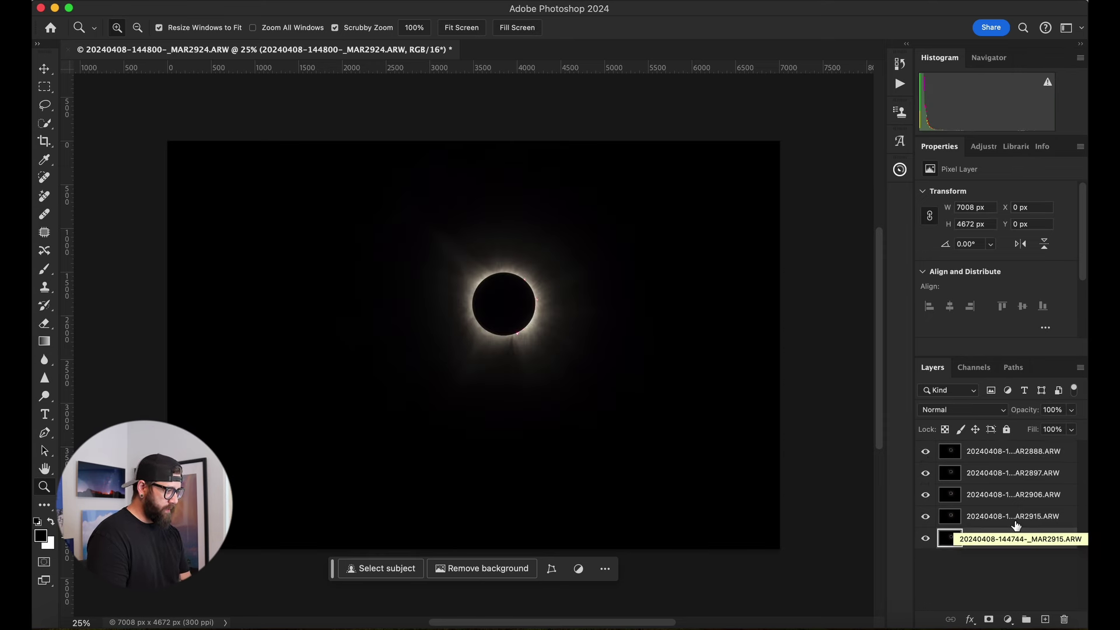
pyautogui.click(1015, 524)
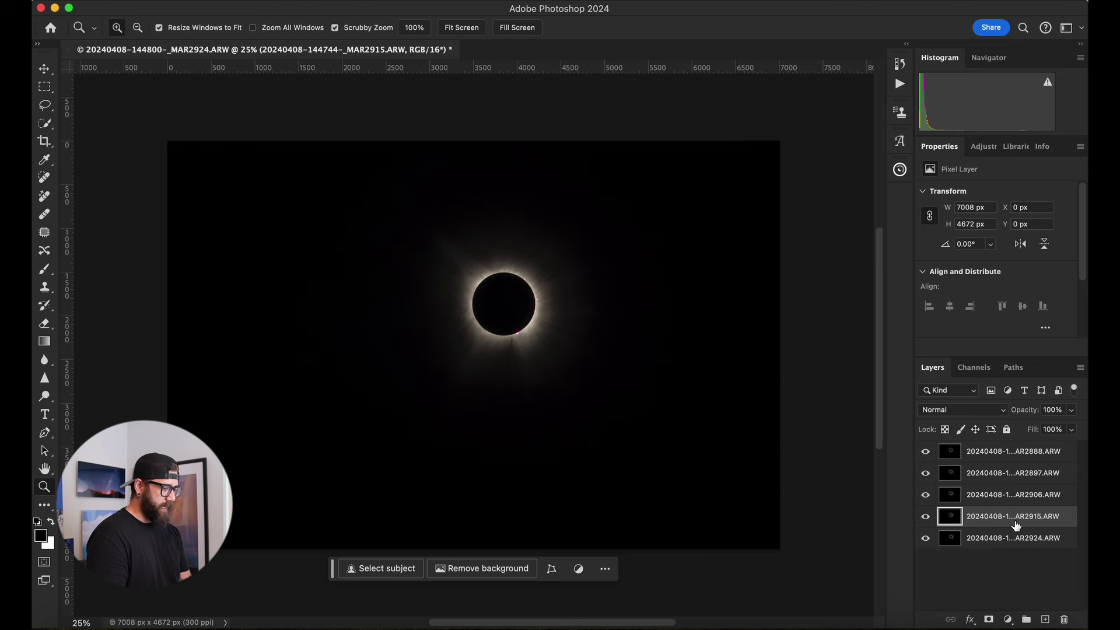
pyautogui.keyDown('shift'); pyautogui.click(1002, 456); pyautogui.keyUp('shift')
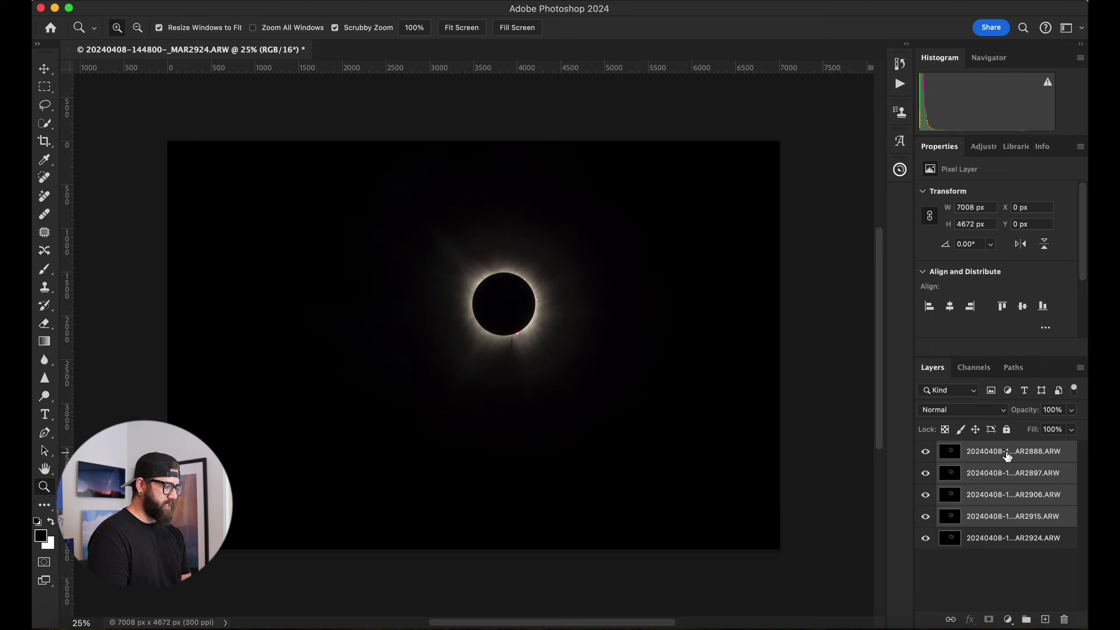
pyautogui.click(980, 411)
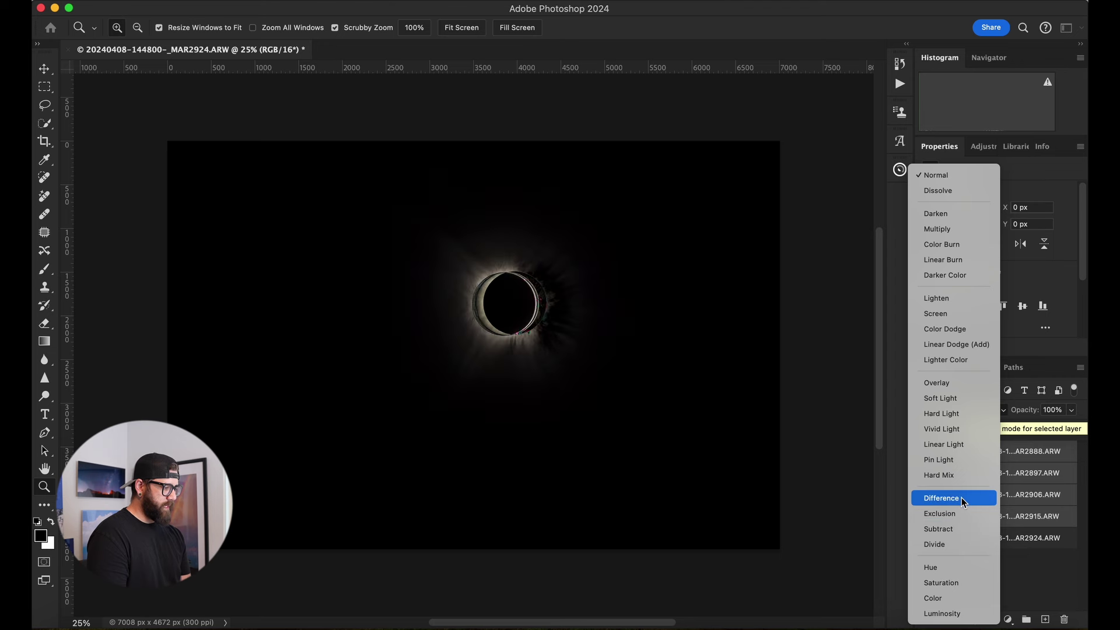
pyautogui.click(965, 499)
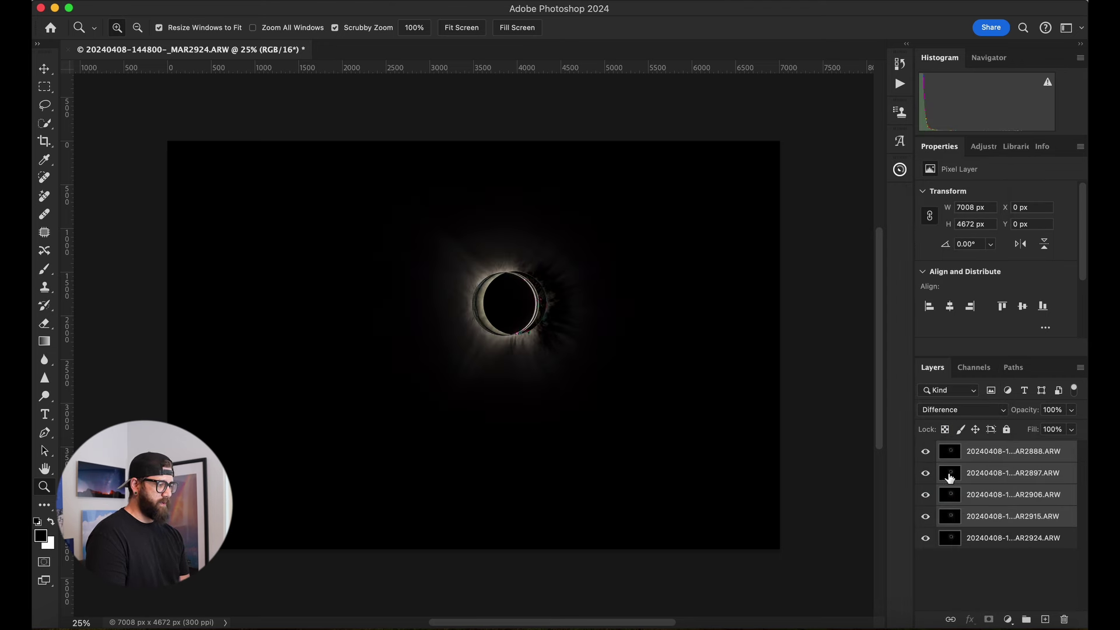
# - Hide the MAR2888, MAR2897 and MAR2906 layers and select the MAR2915 layer
pyautogui.click(962, 580)
pyautogui.moveTo(930, 460); pyautogui.dragTo(929, 505)
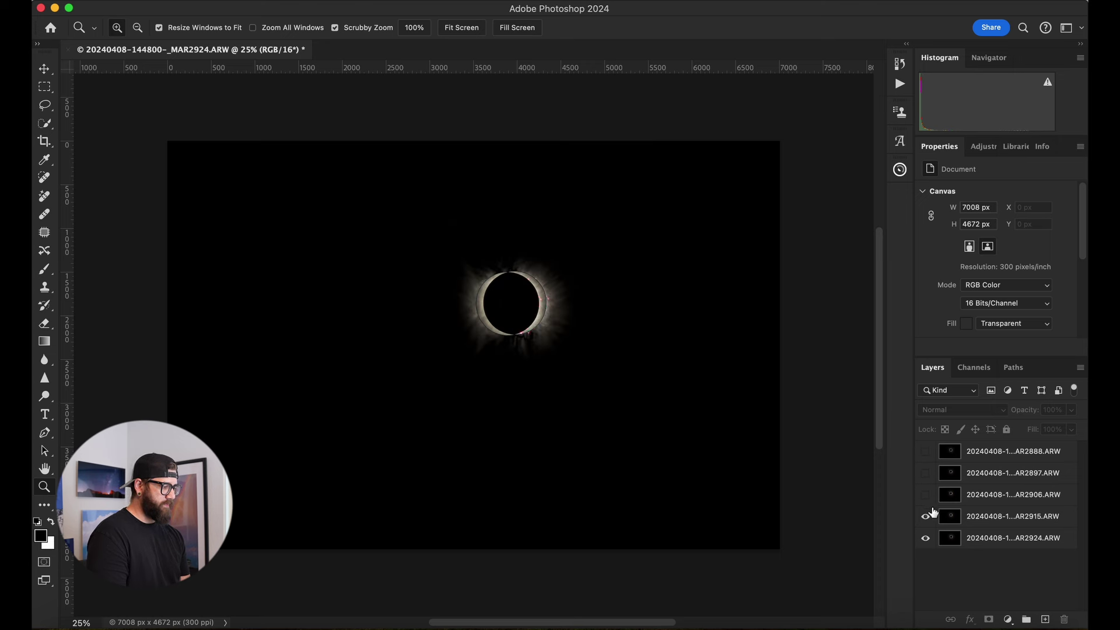
pyautogui.click(979, 521)
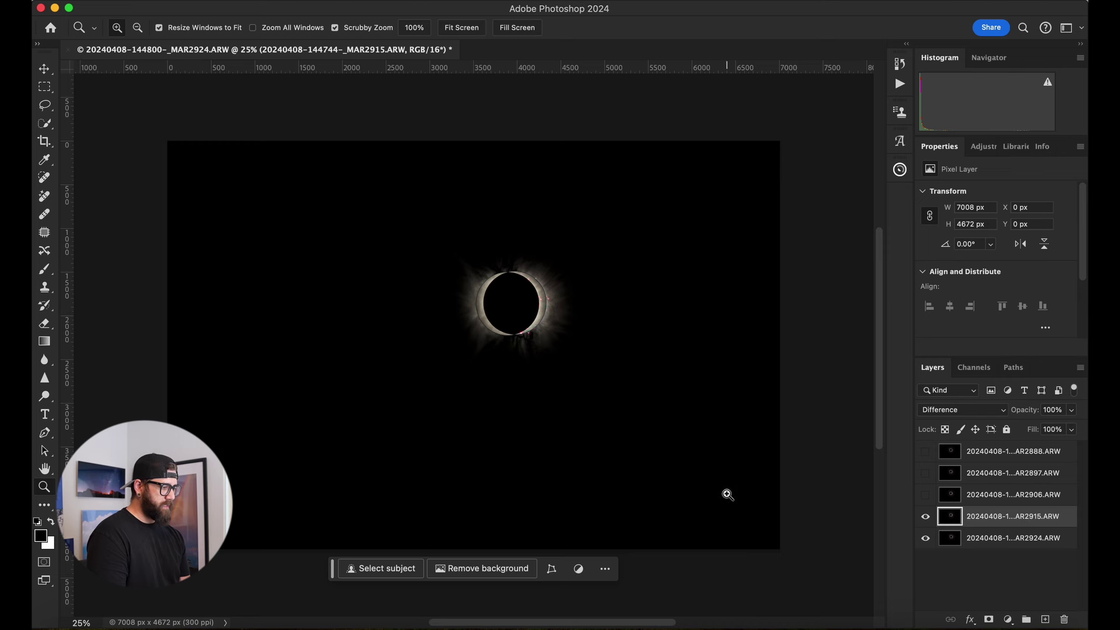
# - Move the MAR2915 layer right to X 86 px so its moon disc roughly overlaps the bottom layer's disc
pyautogui.click(526, 303)
pyautogui.click(526, 303)
pyautogui.click(526, 303)
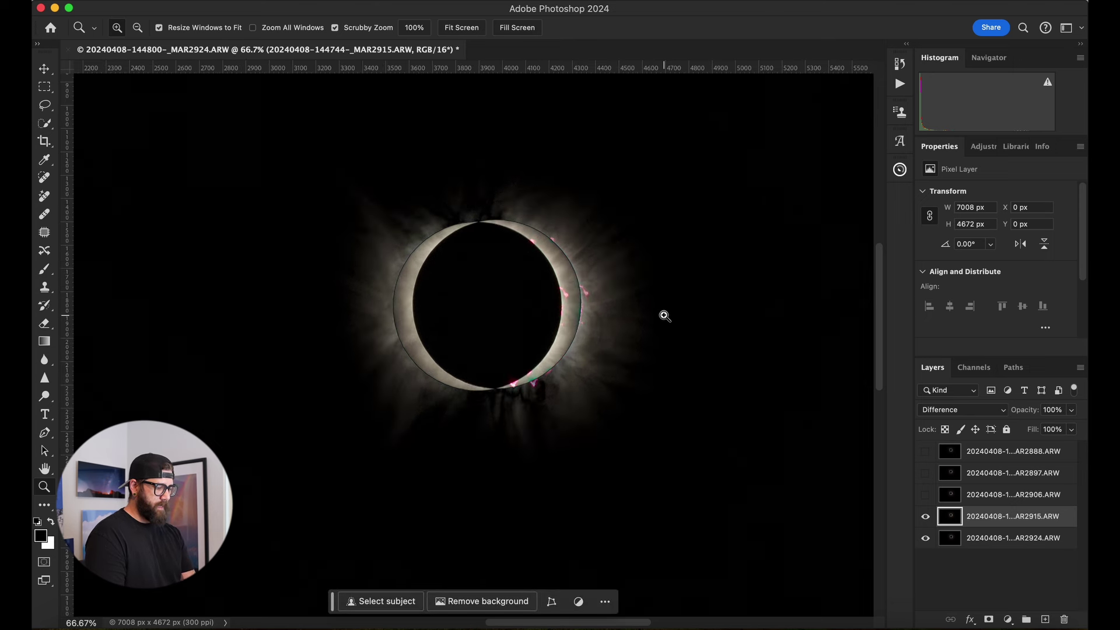
pyautogui.press('v')
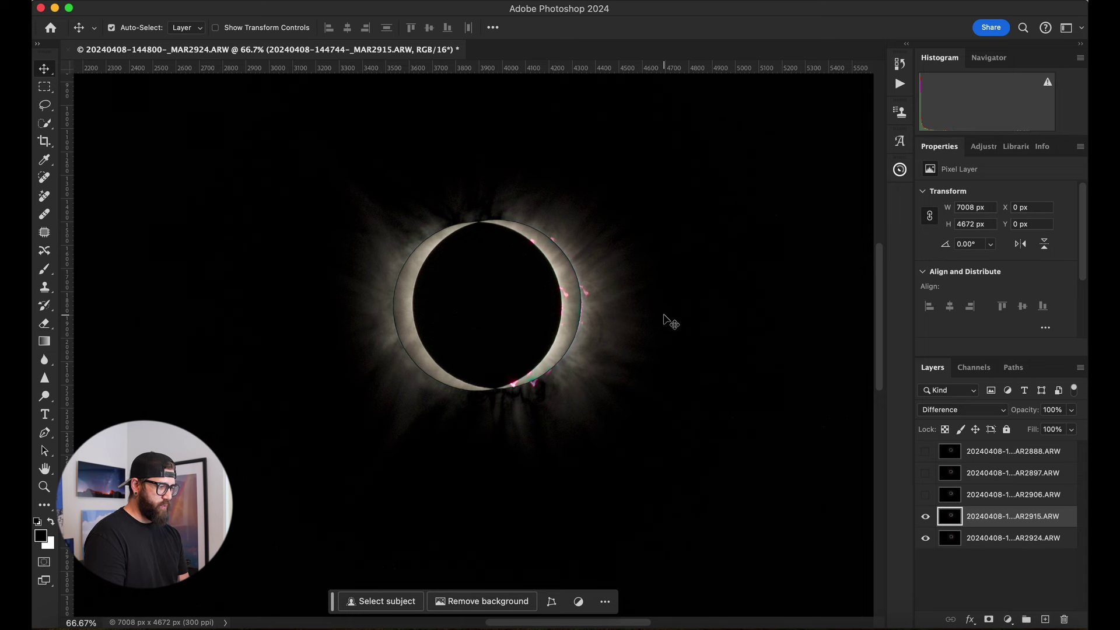
pyautogui.press('Left')
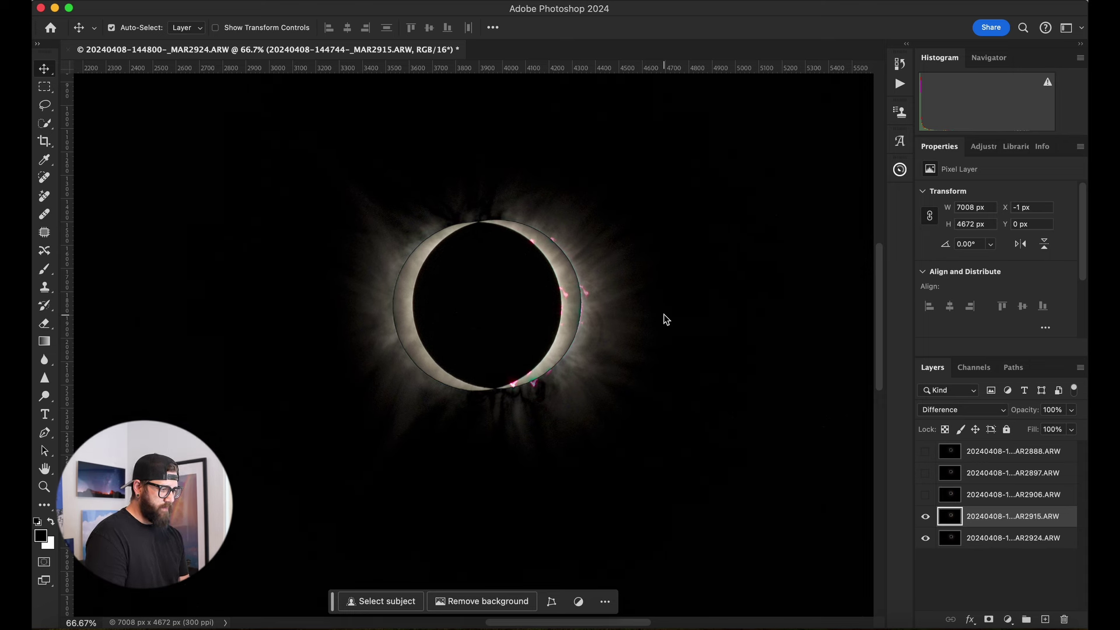
pyautogui.press('Right')
pyautogui.press('Right')
pyautogui.press('Right')
pyautogui.press('Right')
pyautogui.press('Right')
pyautogui.press('Right')
pyautogui.press('Right')
pyautogui.press('Right')
pyautogui.press('Right')
pyautogui.press('Right')
pyautogui.press('Right')
pyautogui.press('Right')
pyautogui.press('Right')
pyautogui.press('Right')
pyautogui.press('Right')
pyautogui.press('Right')
pyautogui.press('Right')
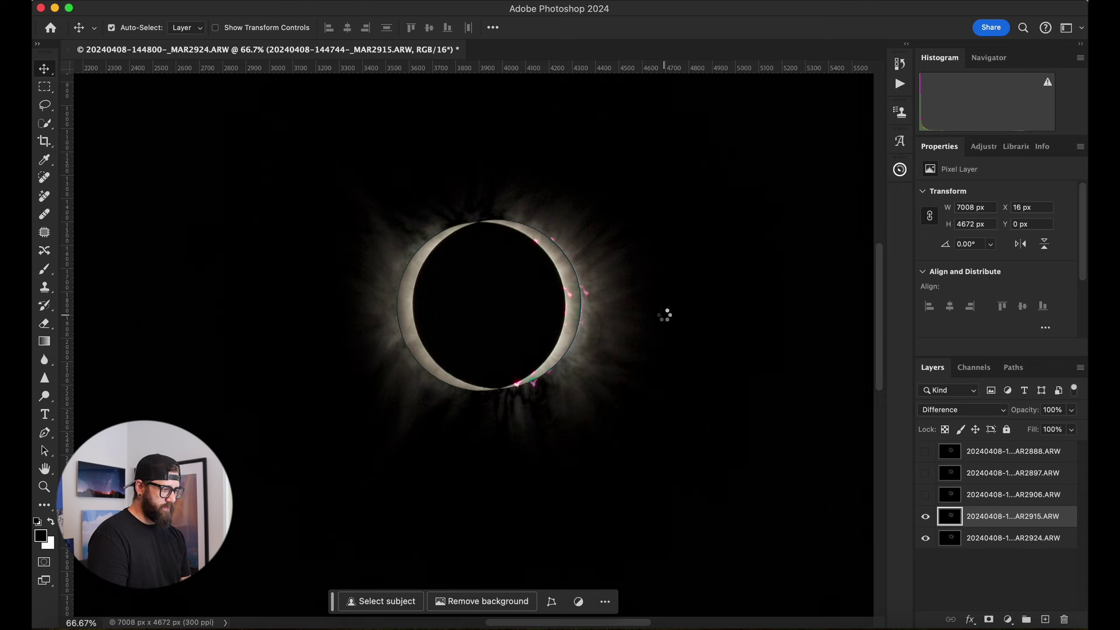
pyautogui.moveTo(499, 313)
pyautogui.mouseDown()
pyautogui.moveTo(521, 313)
pyautogui.moveTo(513, 309)
pyautogui.mouseUp()
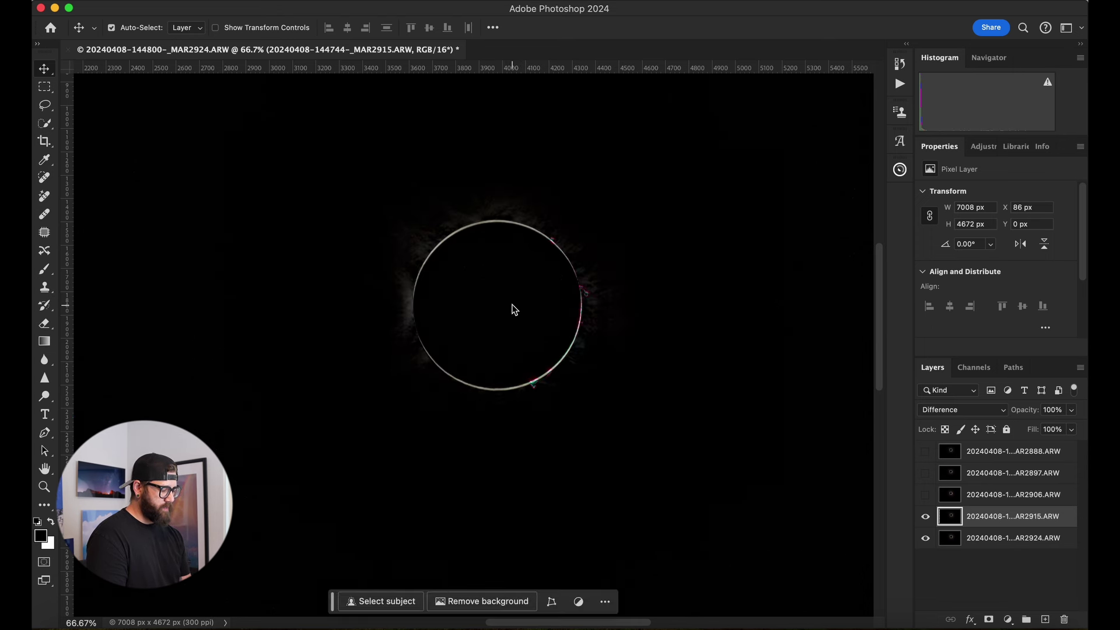
# - Nudge the MAR2915 layer to X 84 px, Y -10 px to minimise the bright rim difference around the moon
pyautogui.press('Up')
pyautogui.press('Up')
pyautogui.press('Up')
pyautogui.press('Up')
pyautogui.press('Up')
pyautogui.press('Up')
pyautogui.press('Up')
pyautogui.press('Up')
pyautogui.press('Up')
pyautogui.press('Up')
pyautogui.press('Left')
pyautogui.press('Left')
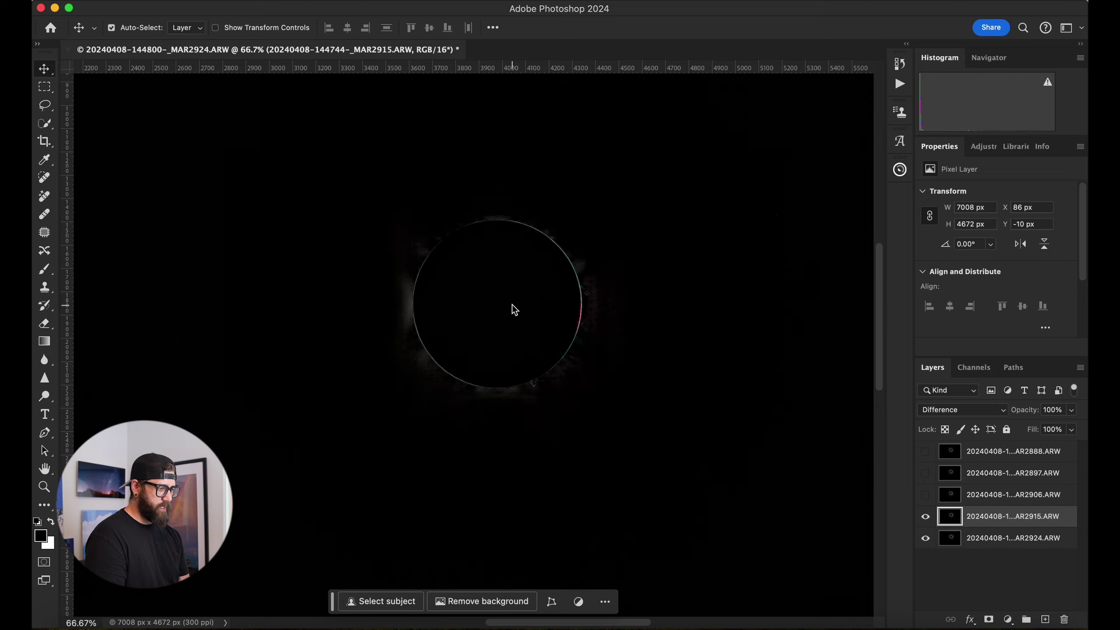
pyautogui.press('Down')
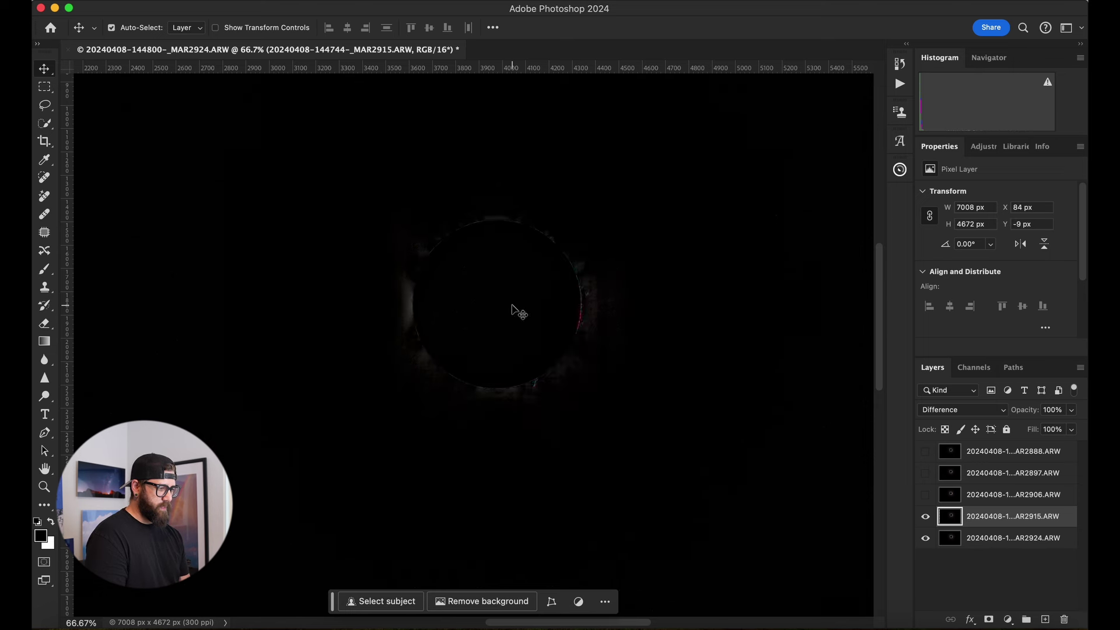
pyautogui.press('Up')
pyautogui.press('Up')
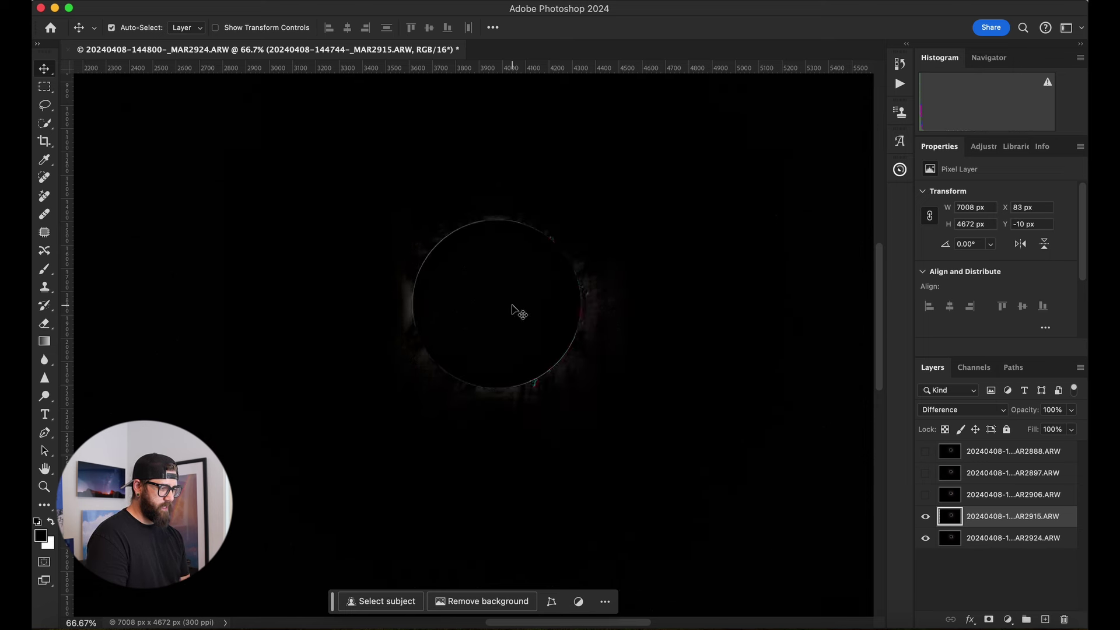
pyautogui.press('Left')
pyautogui.press('Left')
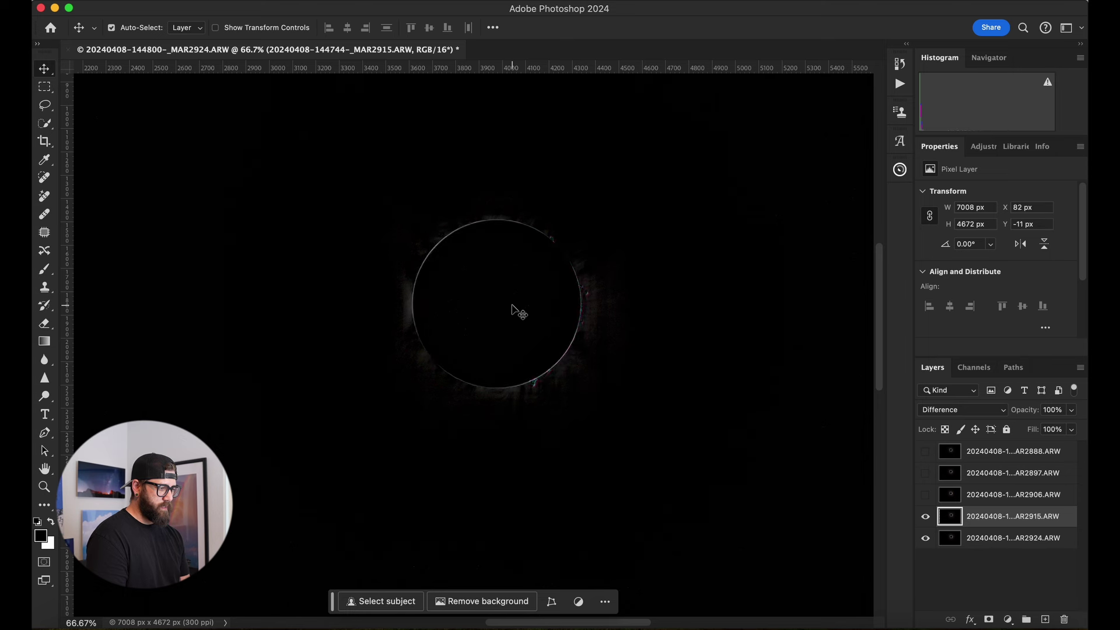
pyautogui.press('Right')
pyautogui.press('Left')
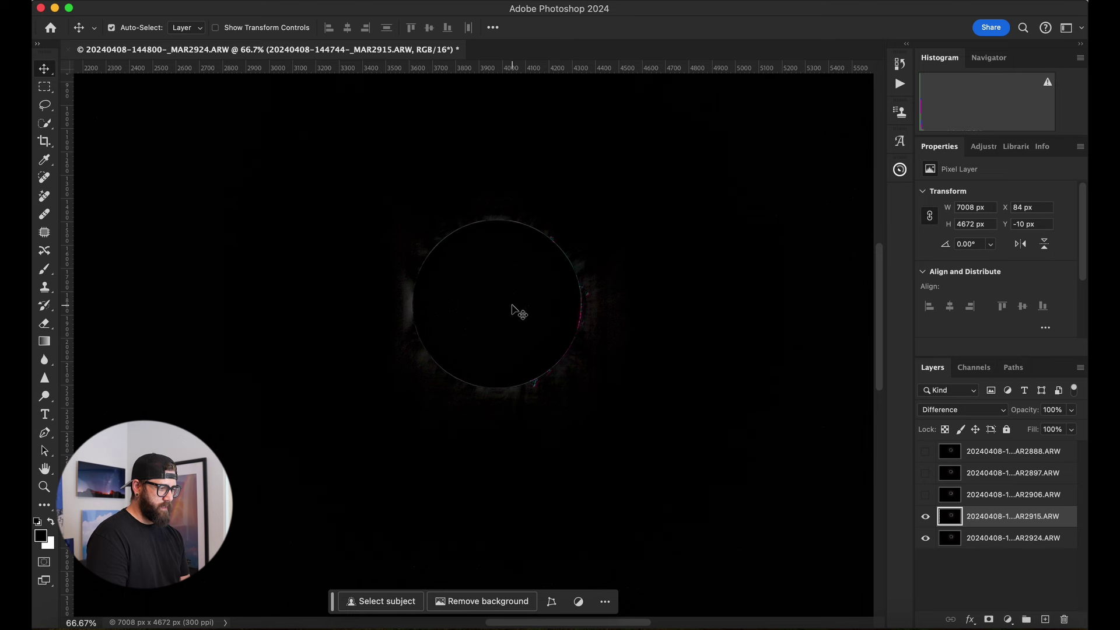
# - Fine-tune the MAR2915 layer's position to X 84 px, Y -9 px so the rim difference around the moon is darkest
pyautogui.press('Up')
pyautogui.press('Up')
pyautogui.press('Up')
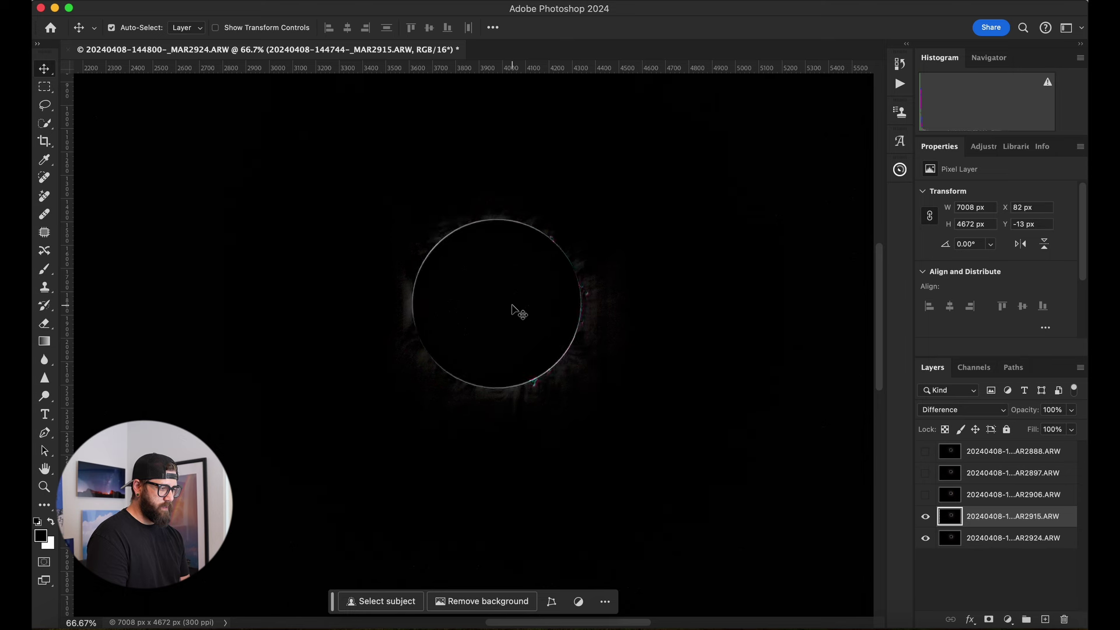
pyautogui.press('Down')
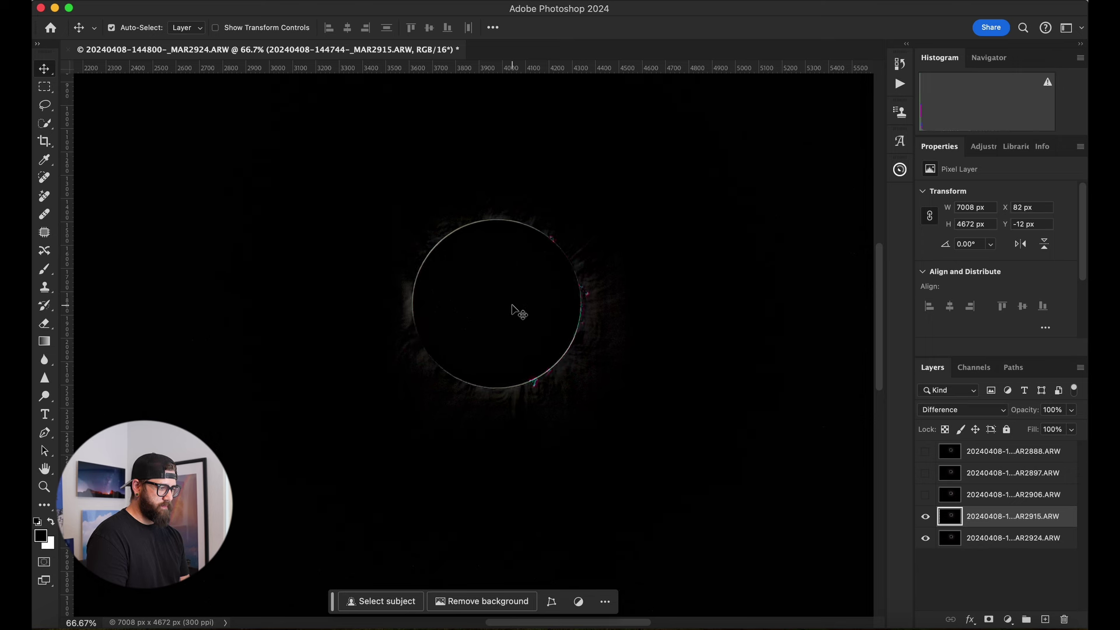
pyautogui.press('Right')
pyautogui.press('Down')
pyautogui.press('Down')
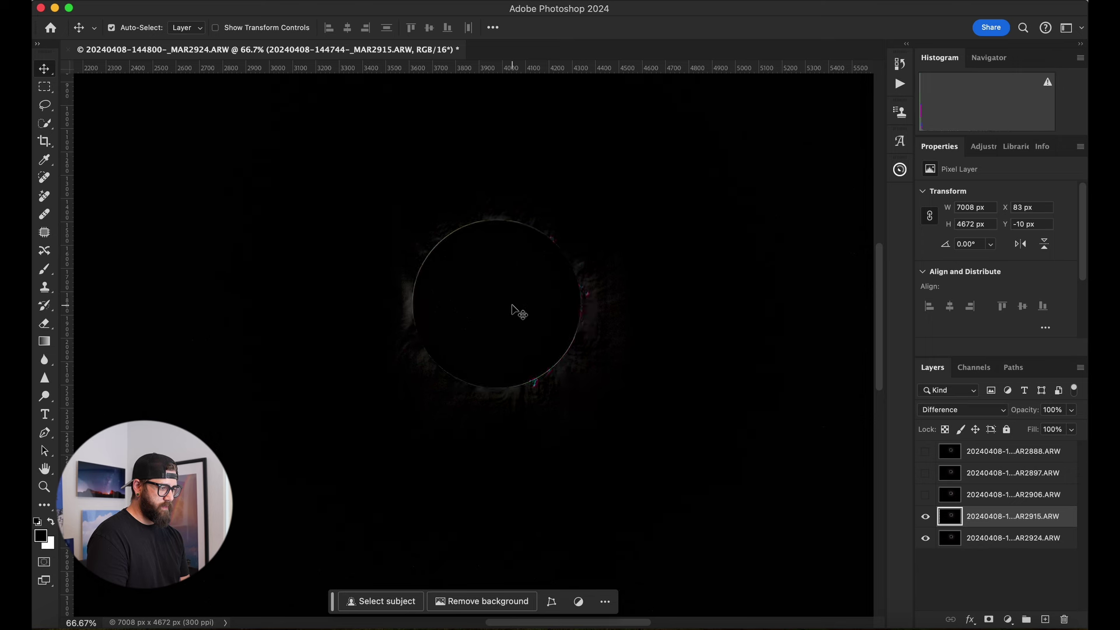
pyautogui.press('Down')
pyautogui.press('Right')
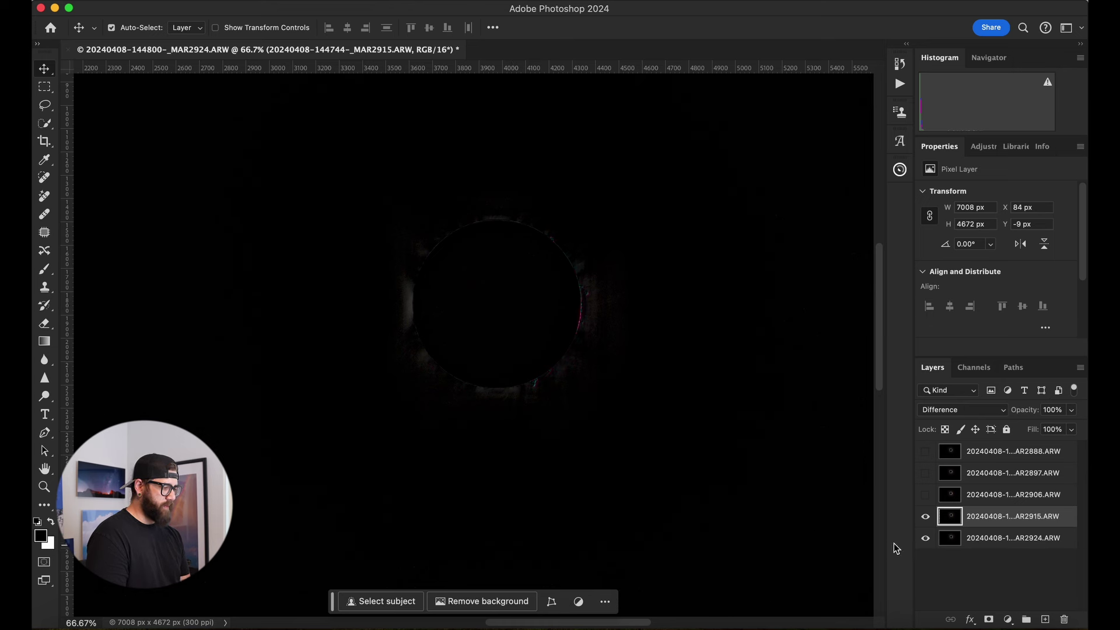
# - Select and show the MAR2906 layer and hide the MAR2915 layer
pyautogui.click(983, 495)
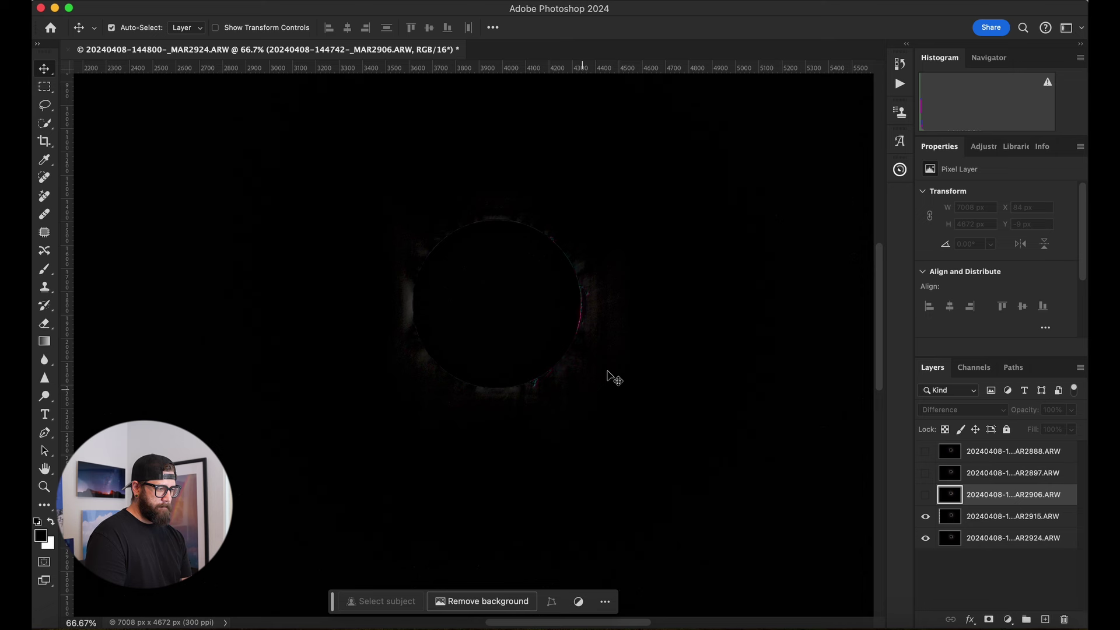
pyautogui.click(926, 495)
pyautogui.click(927, 516)
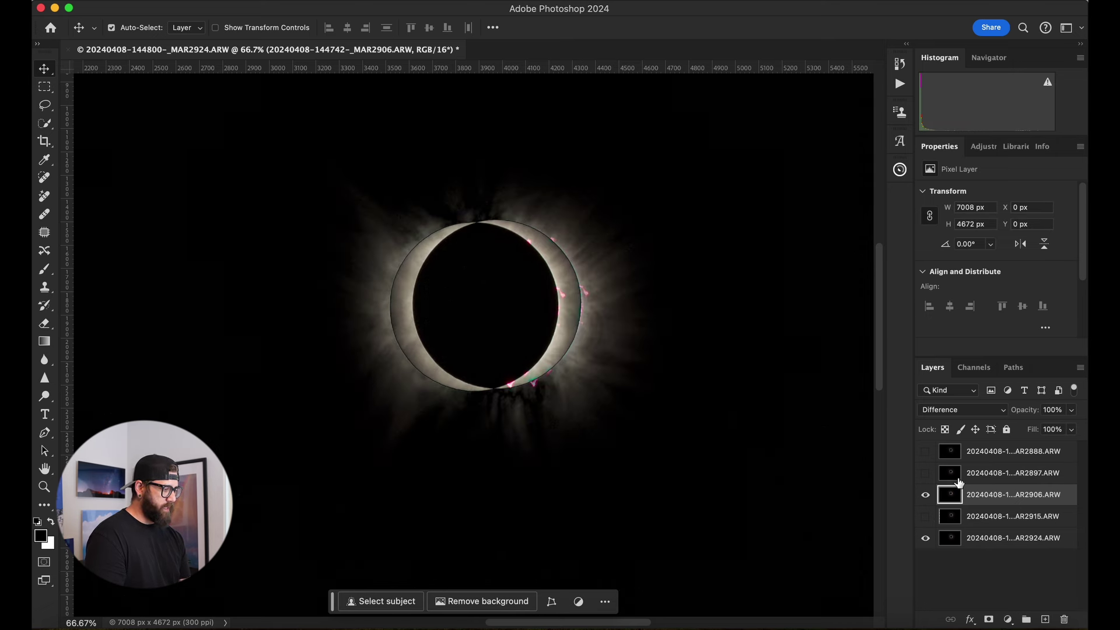
# - Move the MAR2906 layer to about X 99 px, Y -6 px so its moon disc roughly overlaps the bottom layer's disc
pyautogui.click(526, 315)
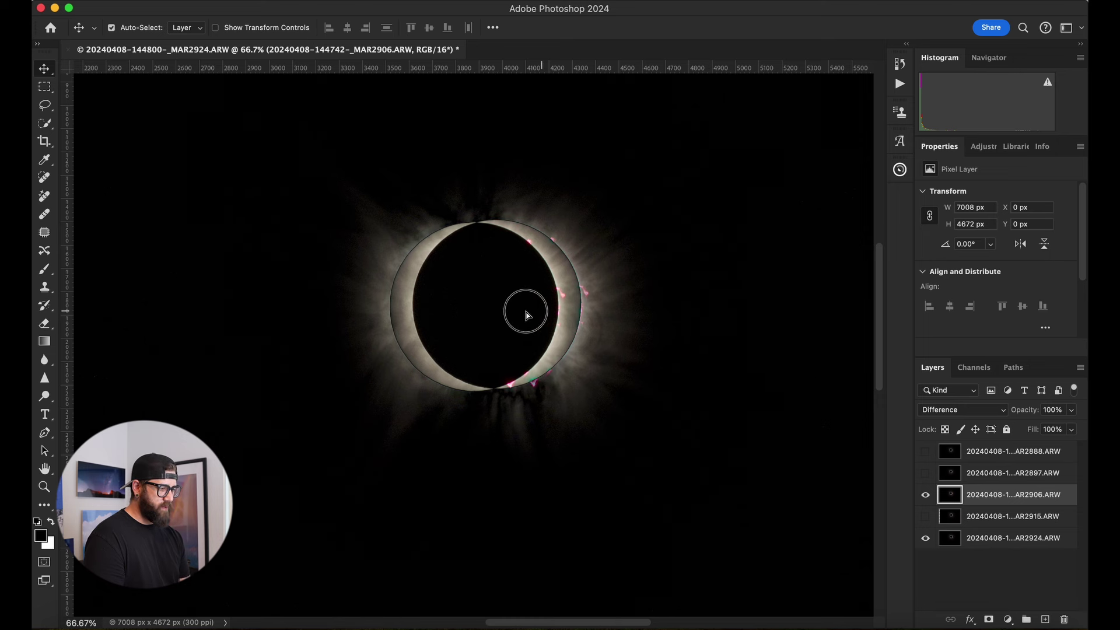
pyautogui.moveTo(526, 315); pyautogui.dragTo(567, 315)
pyautogui.press('Up')
pyautogui.press('Up')
pyautogui.press('Up')
pyautogui.press('Up')
pyautogui.press('Up')
pyautogui.press('Up')
pyautogui.press('Up')
pyautogui.press('Up')
pyautogui.press('Up')
pyautogui.press('Up')
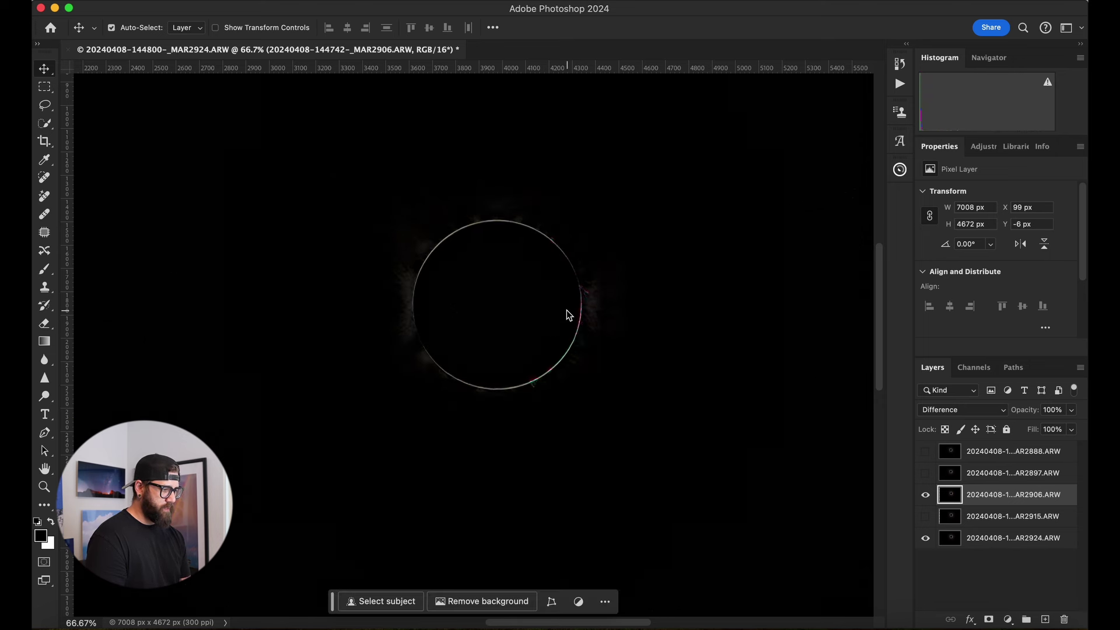
# - Nudge the MAR2906 layer to X 97 px, Y -11 px to minimise the bright rim around the moon
pyautogui.press('Left')
pyautogui.press('Left')
pyautogui.press('Up')
pyautogui.press('Up')
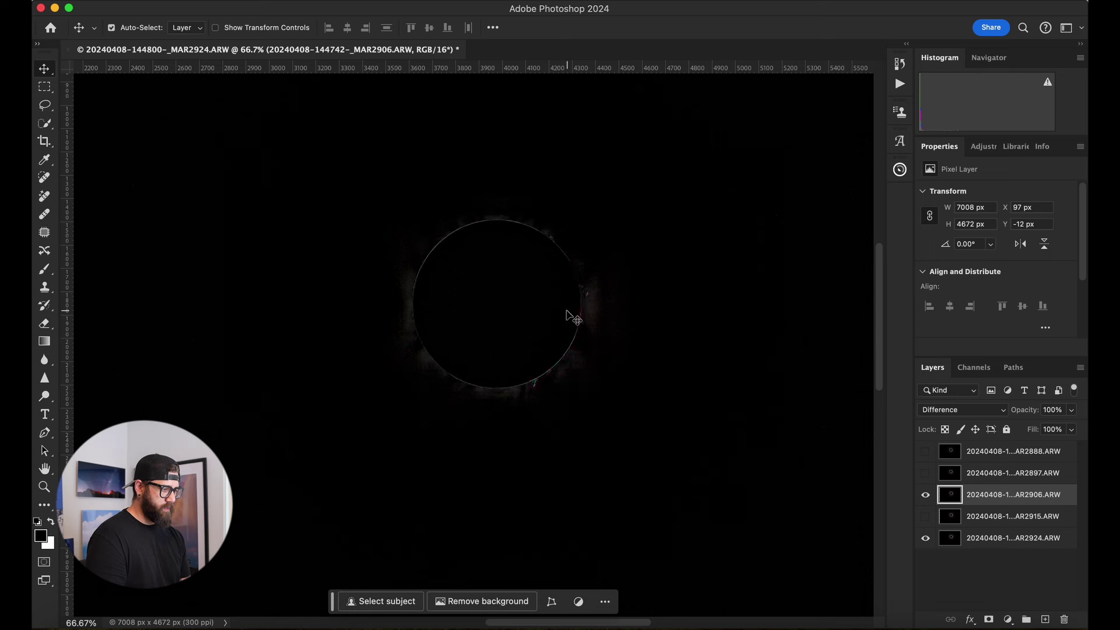
pyautogui.press('Down')
pyautogui.press('Left')
pyautogui.press('Right')
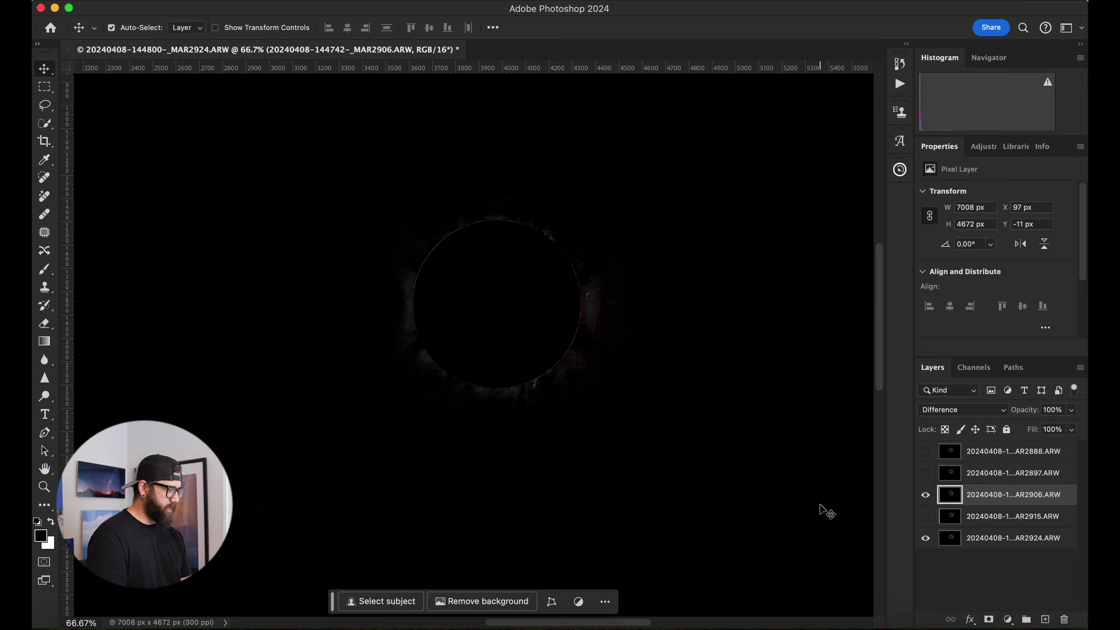
# - Hide the MAR2906 layer, then show and select the MAR2897 layer
pyautogui.click(925, 495)
pyautogui.click(925, 473)
pyautogui.click(988, 475)
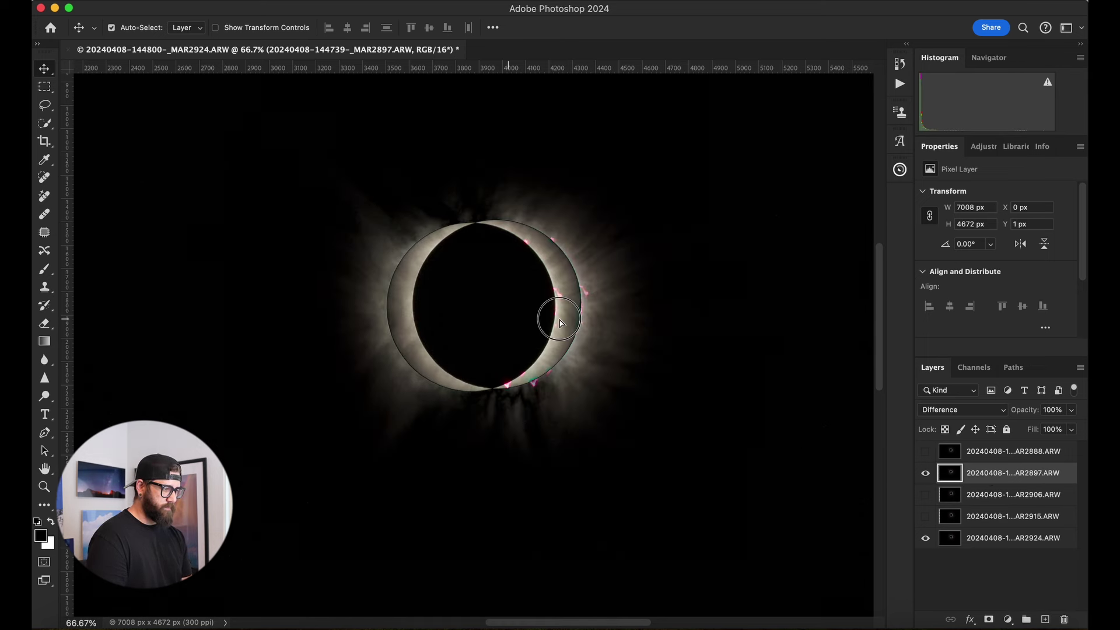
# - Move the MAR2897 layer to X 89 px, Y 1 px so its moon disc roughly overlaps the bottom layer's disc
pyautogui.moveTo(562, 317); pyautogui.dragTo(532, 320)
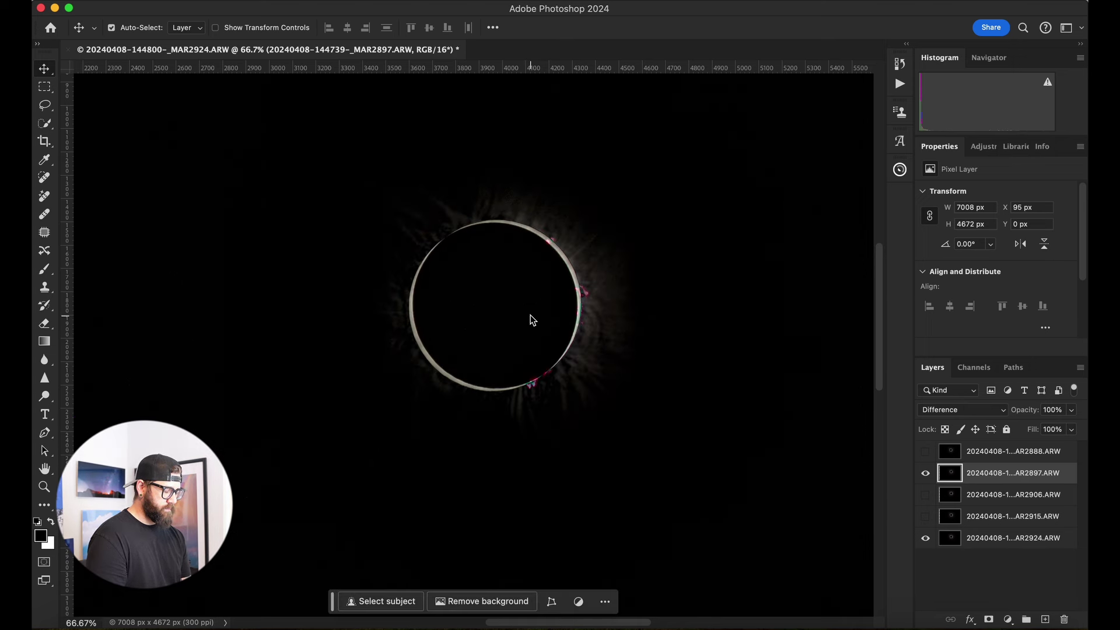
pyautogui.press('Down')
pyautogui.press('Left')
pyautogui.press('Left')
pyautogui.press('Left')
pyautogui.press('Left')
pyautogui.press('Left')
pyautogui.press('Left')
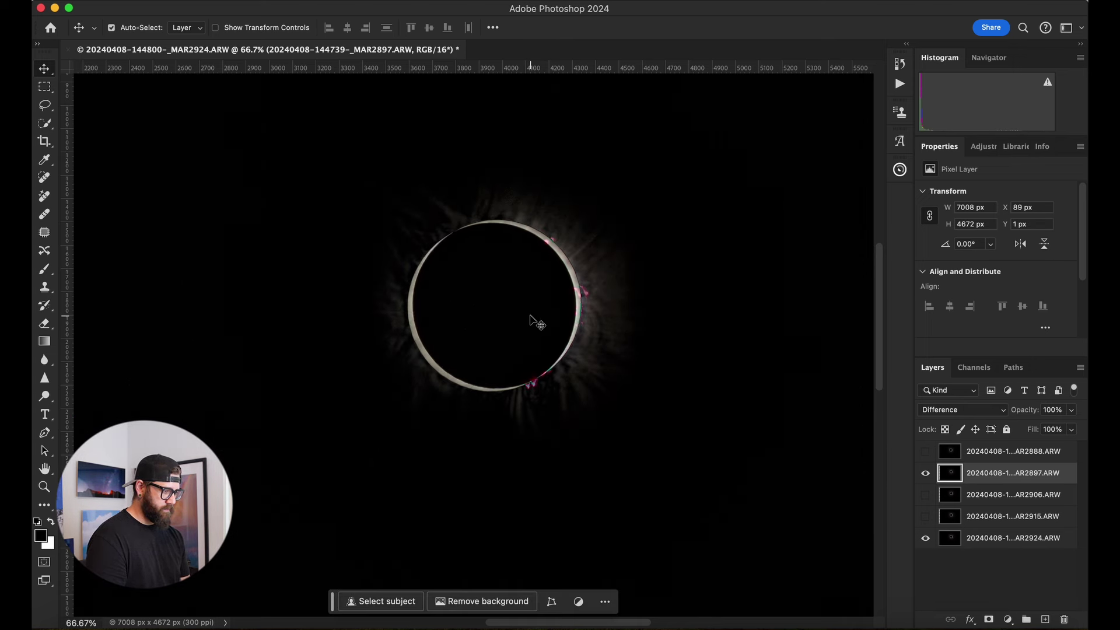
# - Nudge the MAR2897 layer right and up to X 110 px, Y -11 px to minimise the bright rim around the moon
pyautogui.press('Right')
pyautogui.press('Right')
pyautogui.press('Right')
pyautogui.press('Right')
pyautogui.press('Right')
pyautogui.press('Right')
pyautogui.press('Right')
pyautogui.press('Right')
pyautogui.press('Right')
pyautogui.press('Right')
pyautogui.press('Right')
pyautogui.press('Right')
pyautogui.press('Right')
pyautogui.press('Right')
pyautogui.press('Right')
pyautogui.press('Right')
pyautogui.press('Right')
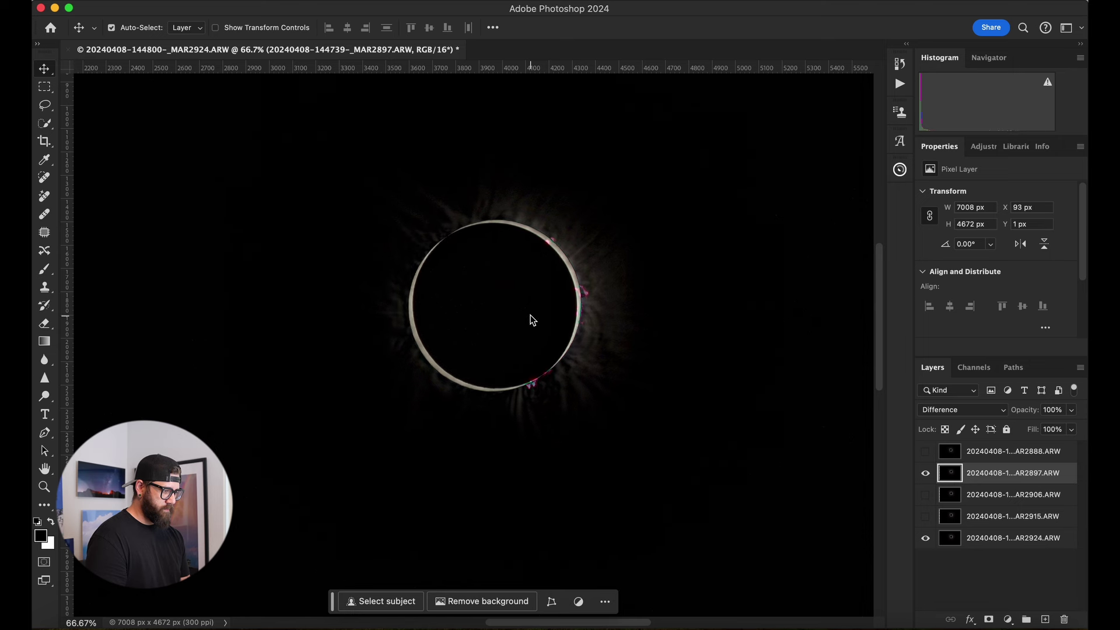
pyautogui.press('Up')
pyautogui.press('Up')
pyautogui.press('Up')
pyautogui.press('Up')
pyautogui.press('Up')
pyautogui.press('Up')
pyautogui.press('Up')
pyautogui.press('Up')
pyautogui.press('Up')
pyautogui.press('Up')
pyautogui.press('Up')
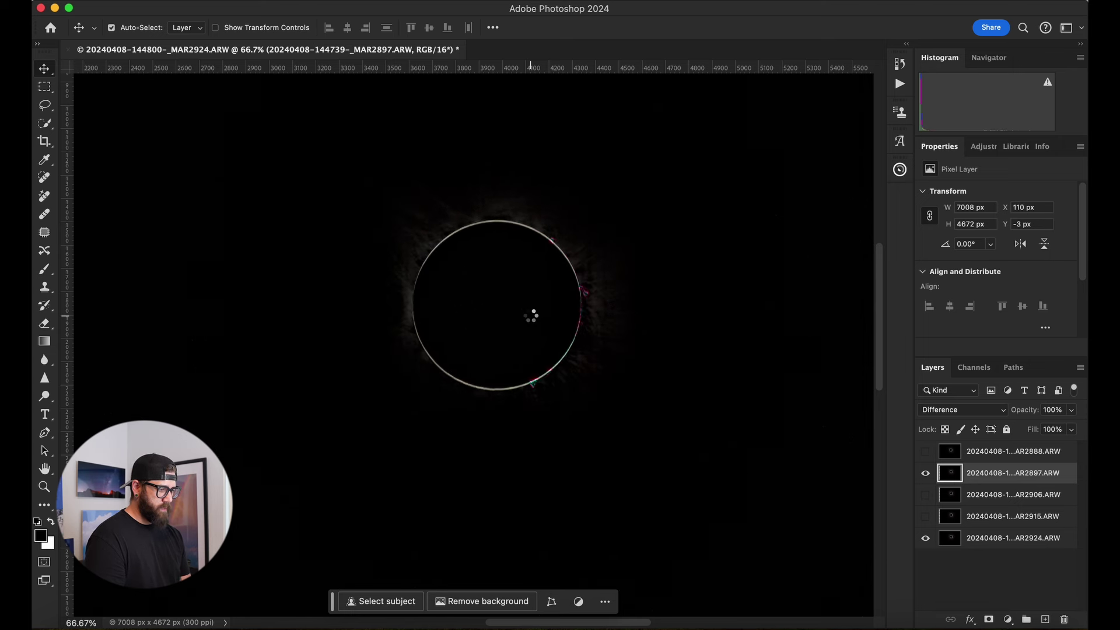
pyautogui.press('Right')
pyautogui.press('Right')
pyautogui.press('Right')
pyautogui.press('Right')
pyautogui.press('Up')
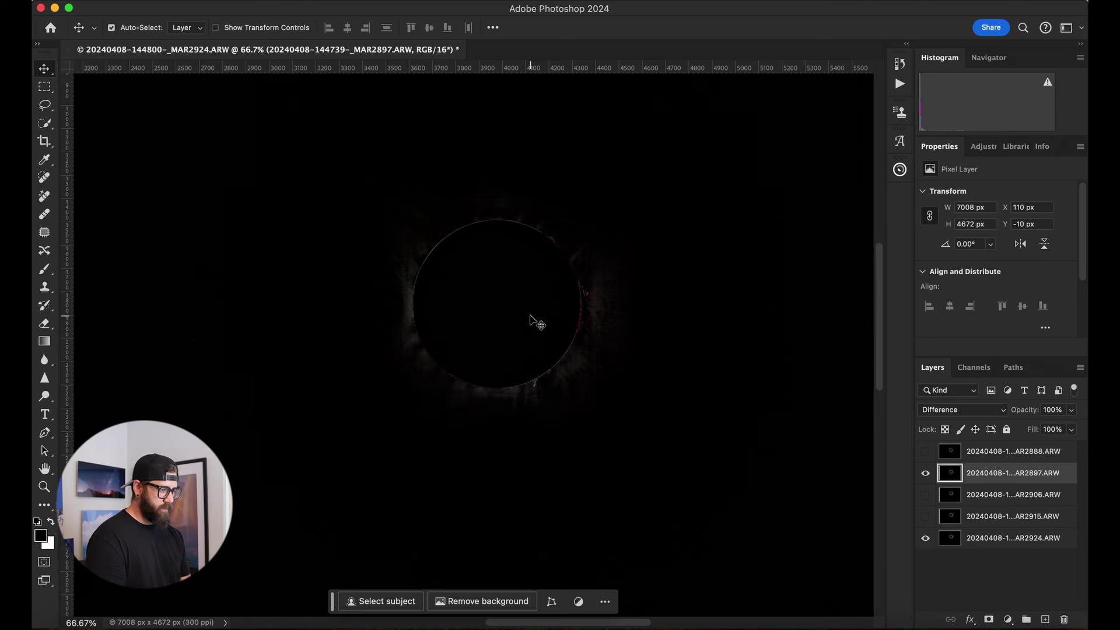
# - Select and show the MAR2888 layer and hide the MAR2897 layer
pyautogui.click(1006, 455)
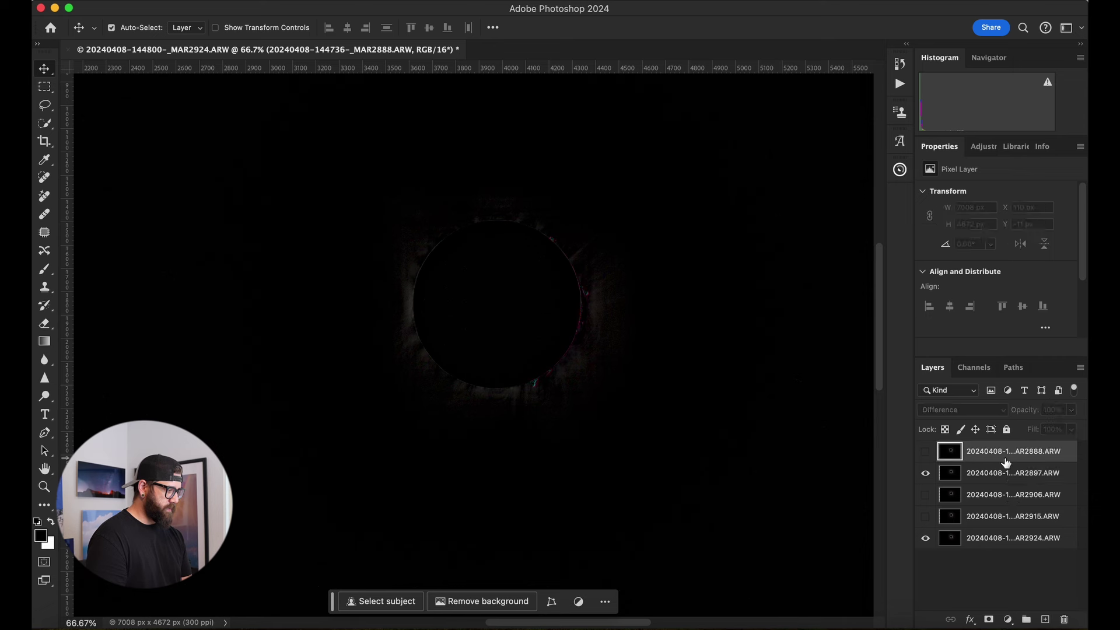
pyautogui.click(926, 474)
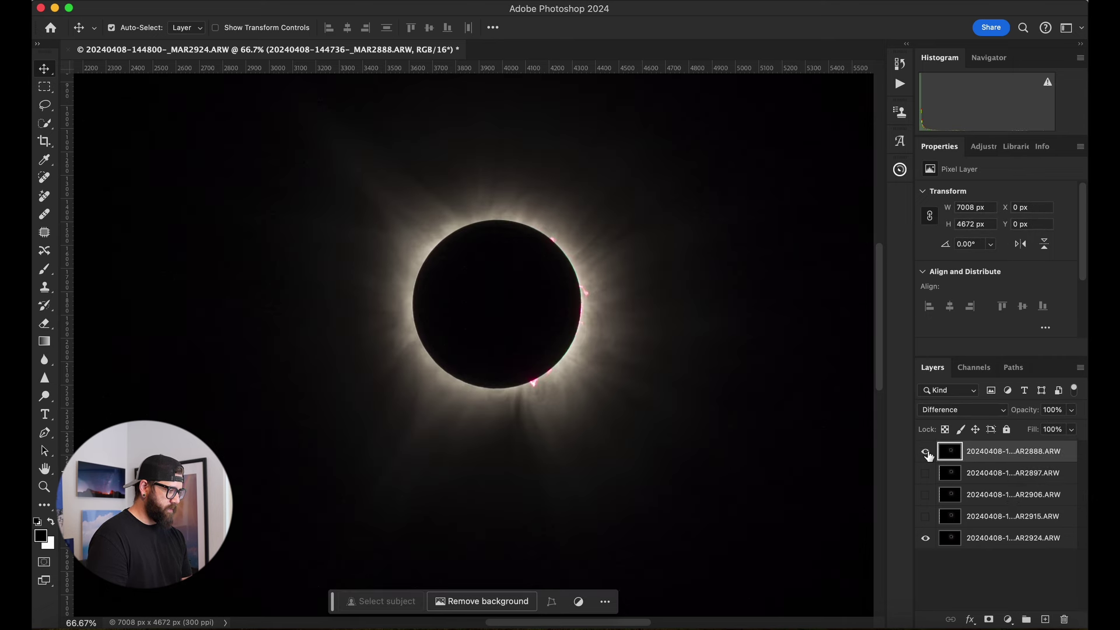
pyautogui.click(926, 452)
# - Move the MAR2888 layer to about X 122 px, Y -6 px so its moon disc roughly overlaps the bottom layer's disc
pyautogui.moveTo(530, 332); pyautogui.dragTo(540, 327)
pyautogui.press('Up')
pyautogui.press('Up')
pyautogui.press('Up')
pyautogui.press('Up')
pyautogui.press('Up')
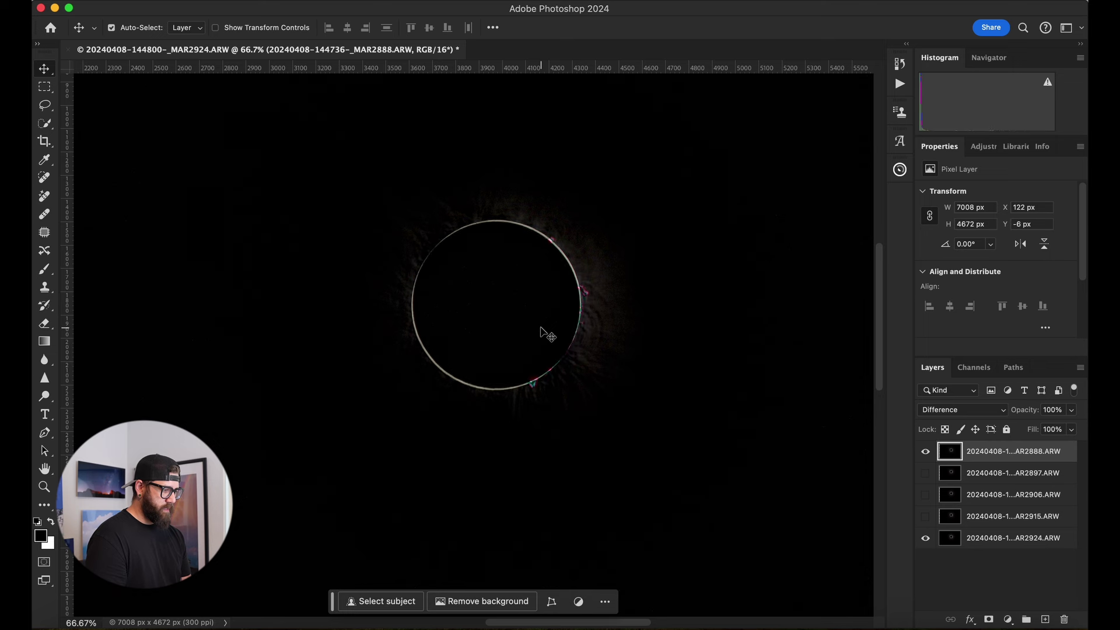
# - Nudge the MAR2888 layer to X 127 px, Y -12 px to minimise the bright rim around the moon
pyautogui.press('Right')
pyautogui.press('Right')
pyautogui.press('Up')
pyautogui.press('Up')
pyautogui.press('Up')
pyautogui.press('Up')
pyautogui.press('Up')
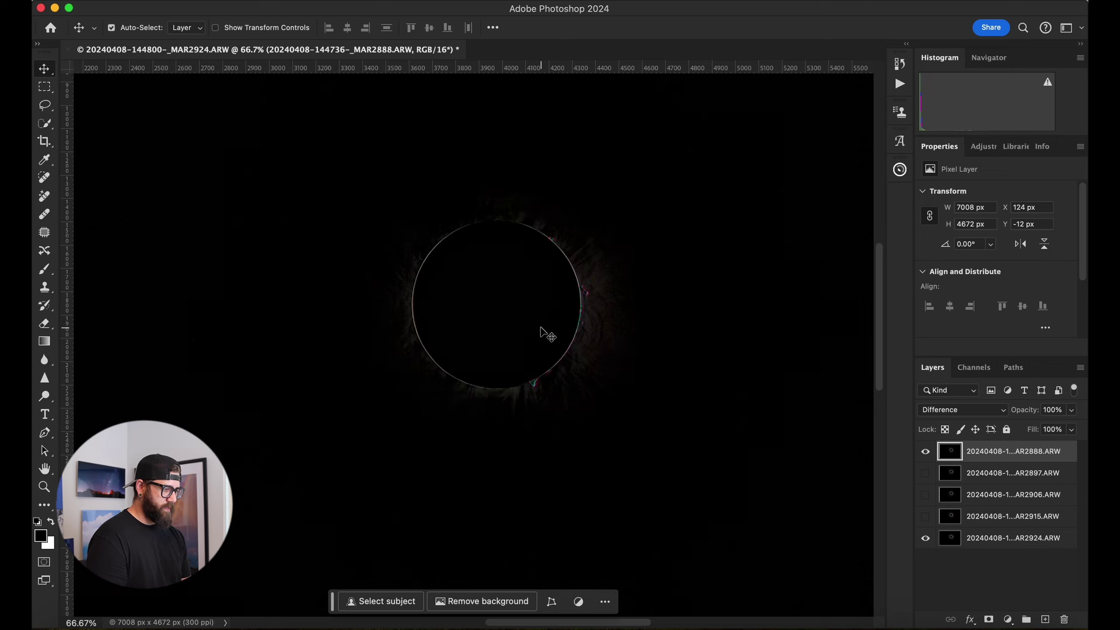
pyautogui.press('Down')
pyautogui.press('Right')
pyautogui.press('Up')
pyautogui.press('Up')
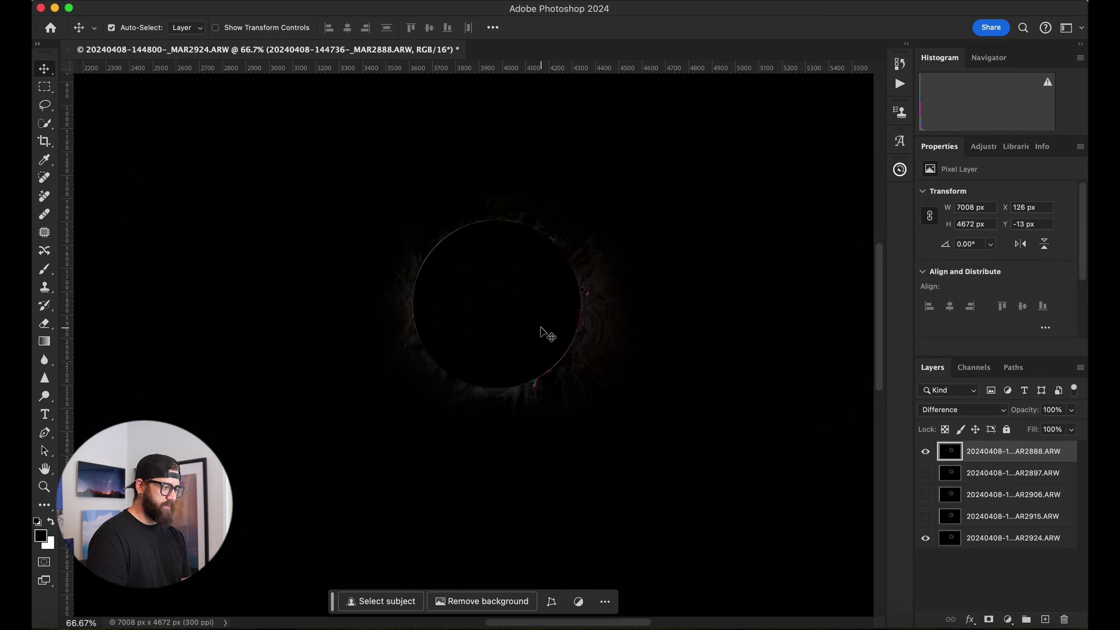
pyautogui.press('Right')
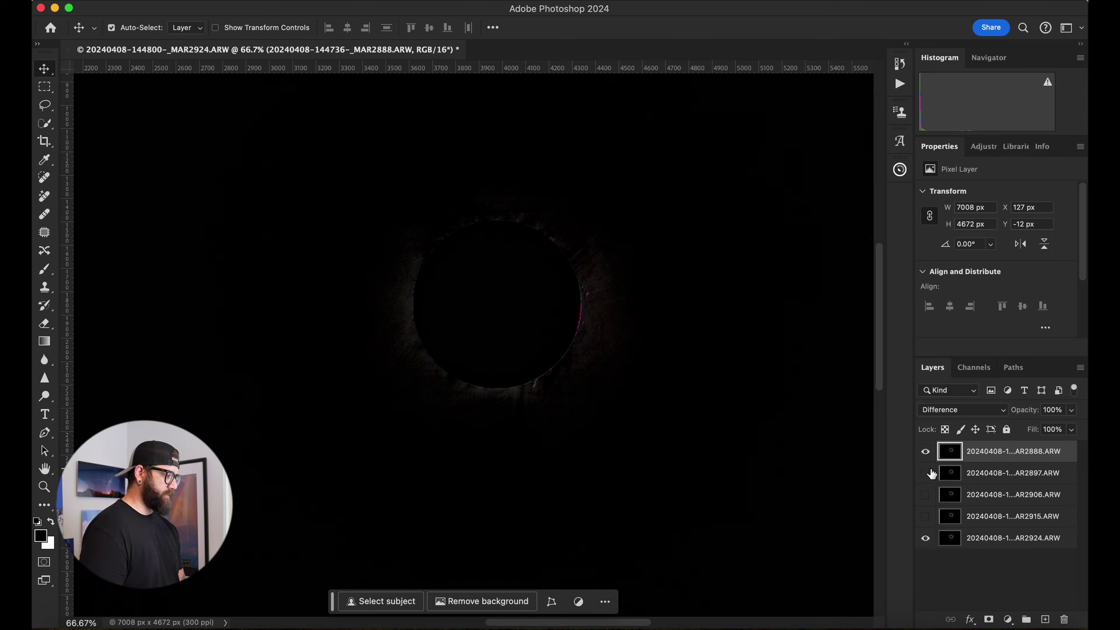
# - Show the hidden layers again and set the blend mode of the four layers above MAR2924 to Normal
pyautogui.moveTo(926, 472); pyautogui.dragTo(928, 517)
pyautogui.click(993, 518)
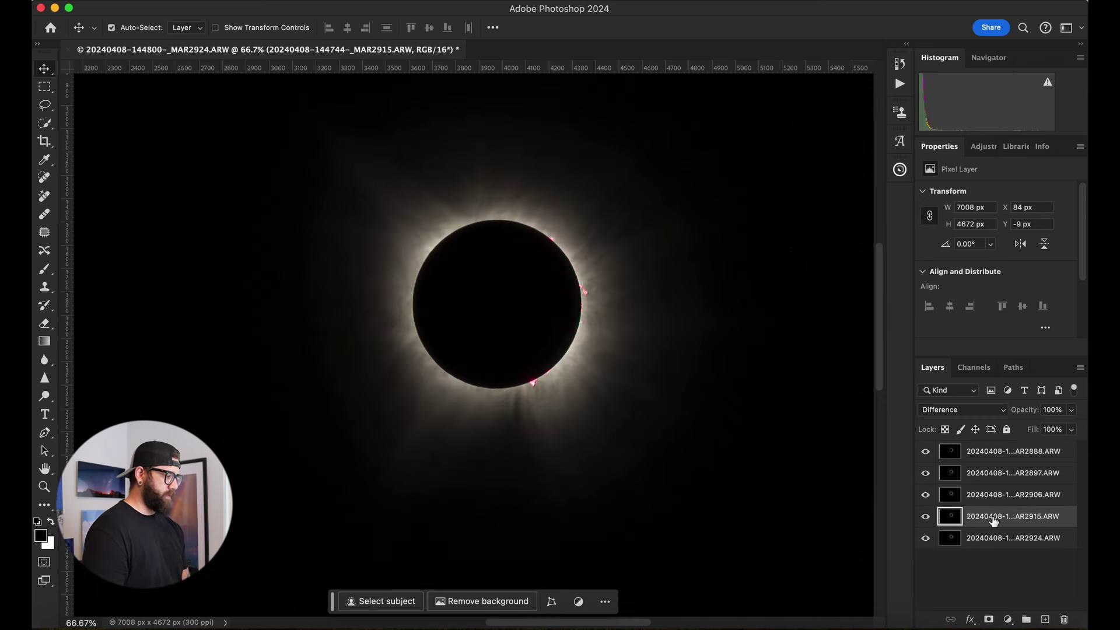
pyautogui.keyDown('shift'); pyautogui.click(998, 456); pyautogui.keyUp('shift')
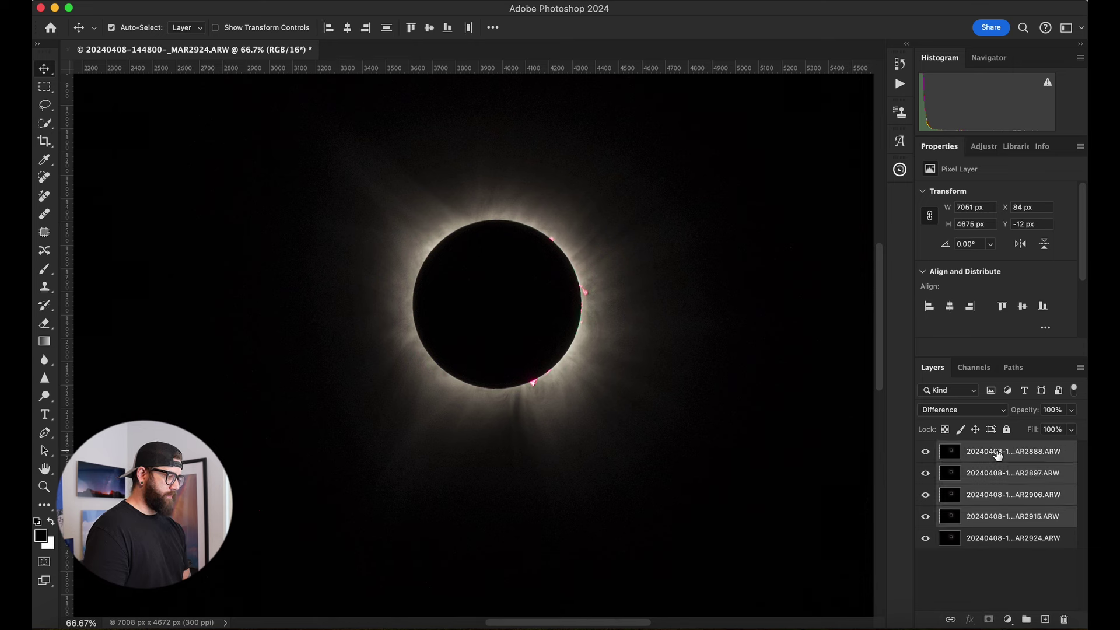
pyautogui.click(996, 415)
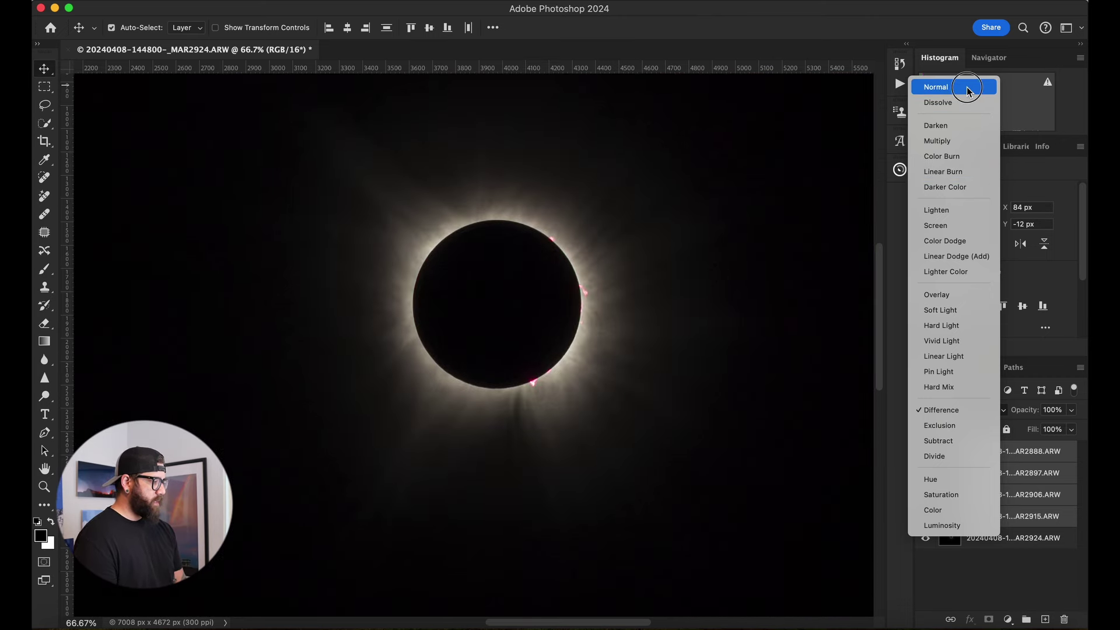
pyautogui.click(967, 87)
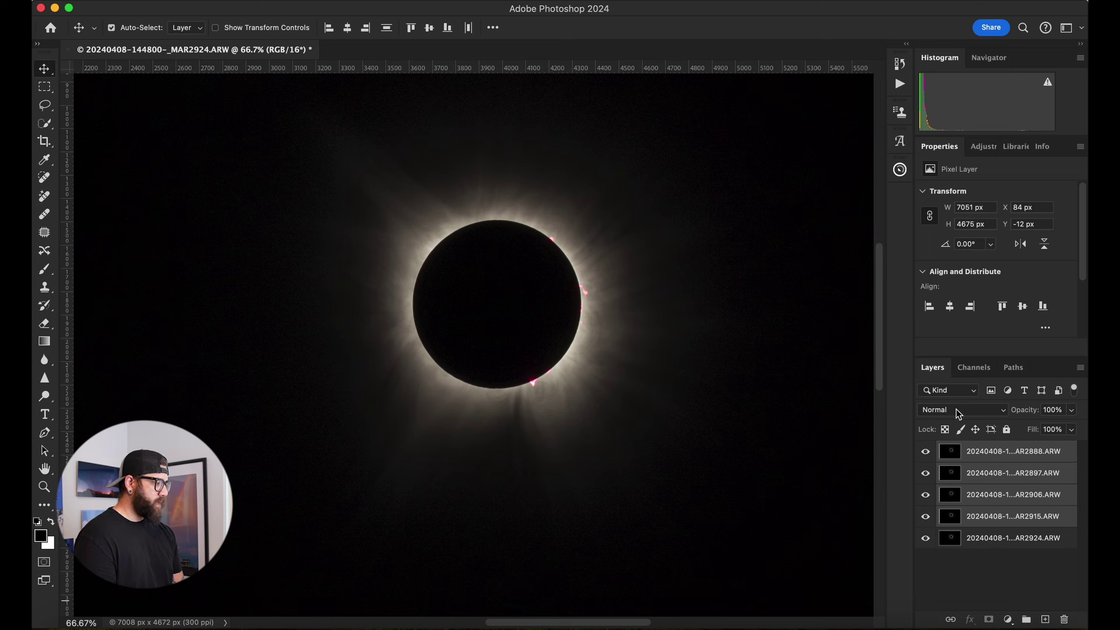
# - Check each layer's blend mode, and toggle the layers' visibility one by one to compare the alignment of the moon disc
pyautogui.click(982, 453)
pyautogui.click(985, 474)
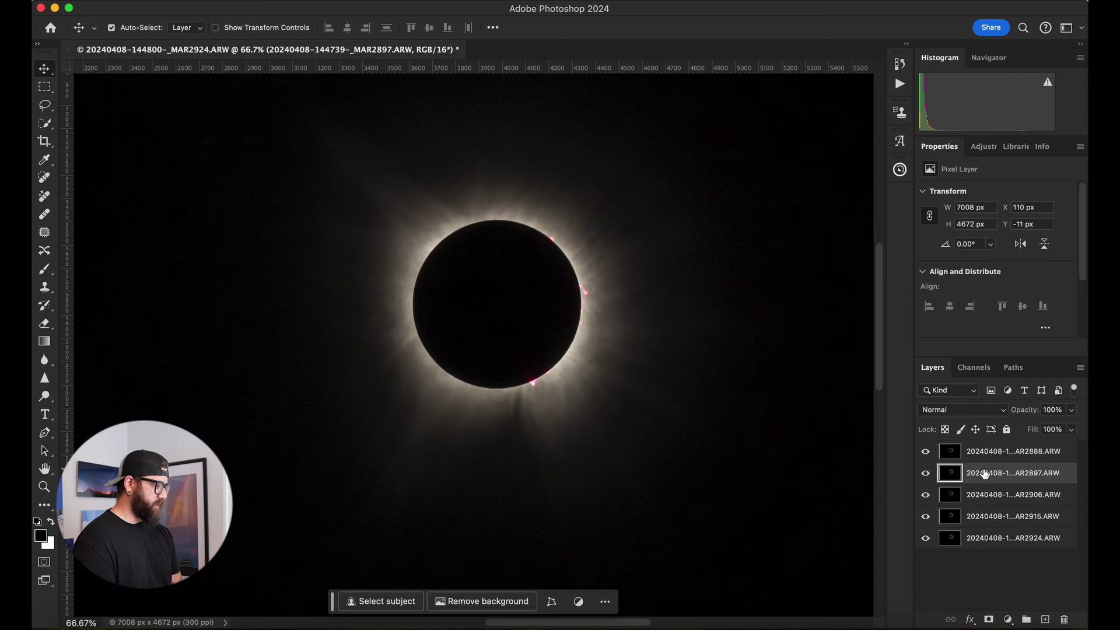
pyautogui.click(985, 496)
pyautogui.click(985, 518)
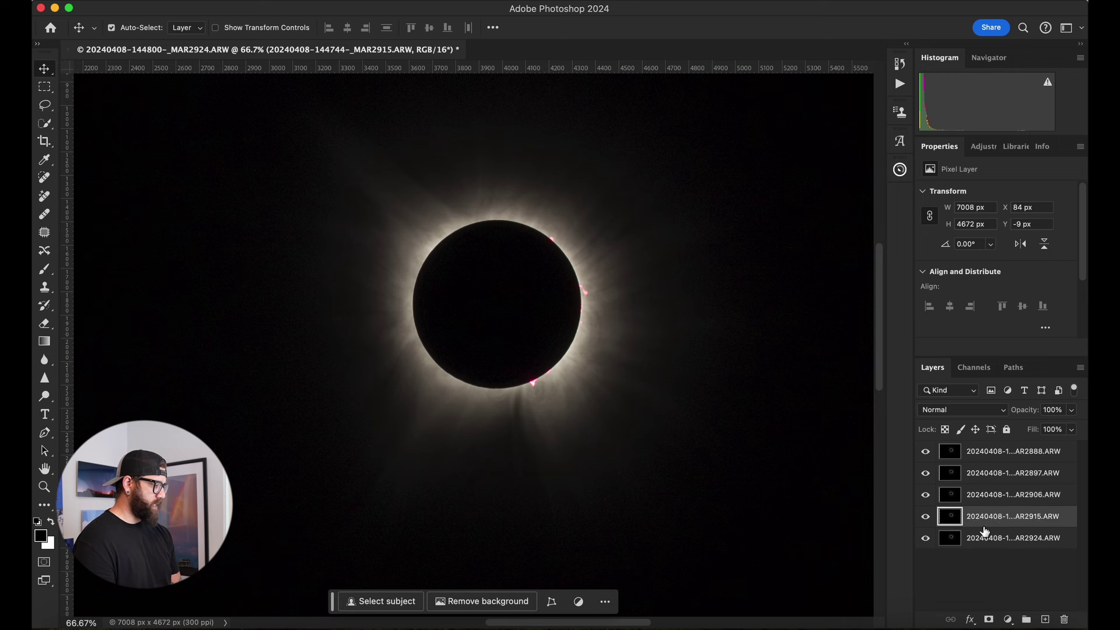
pyautogui.click(984, 539)
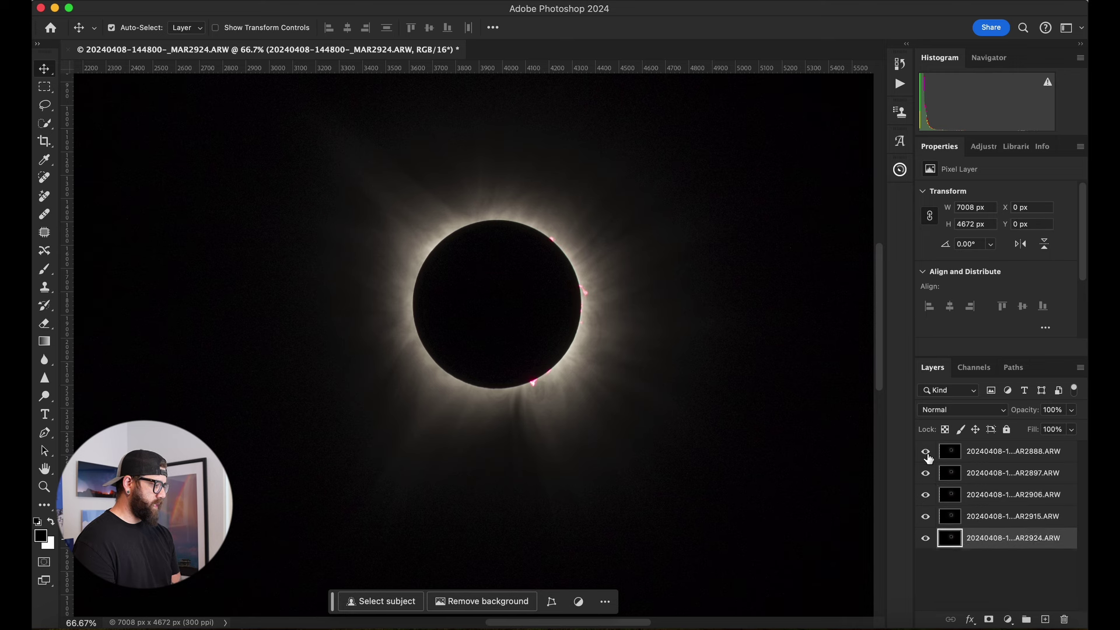
pyautogui.click(927, 457)
pyautogui.click(927, 456)
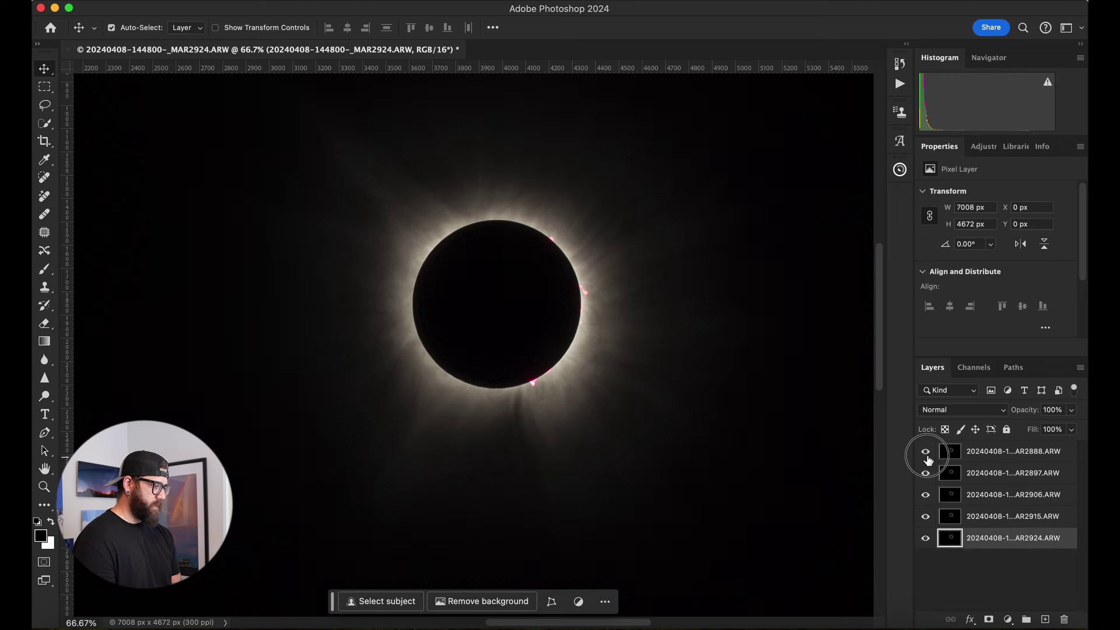
pyautogui.click(927, 456)
pyautogui.click(926, 474)
pyautogui.click(927, 496)
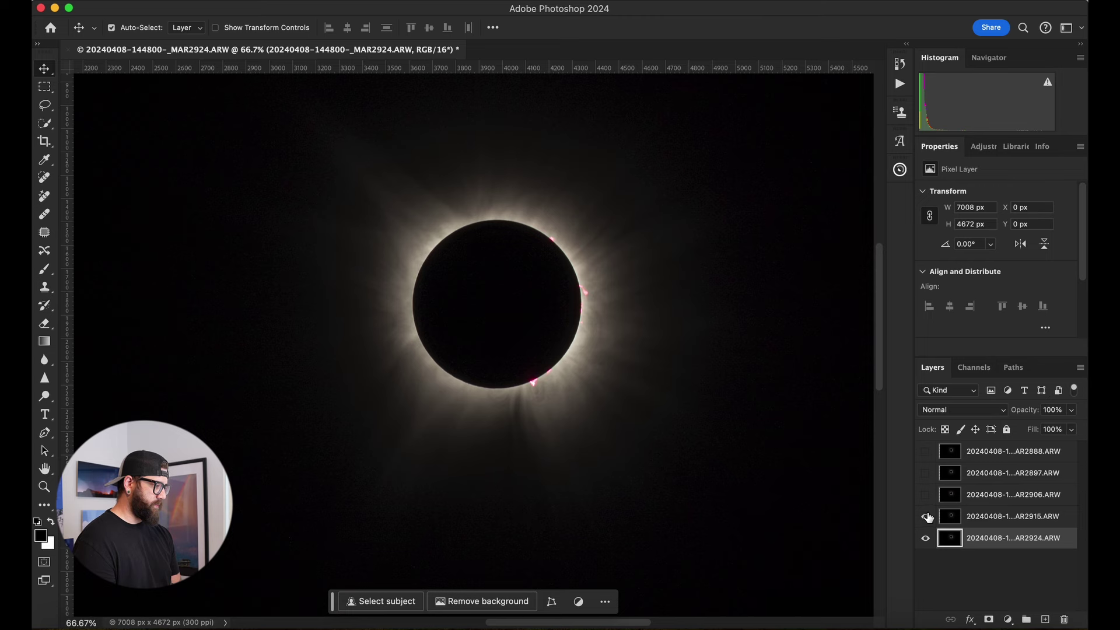
pyautogui.click(926, 518)
pyautogui.click(926, 536)
pyautogui.click(927, 537)
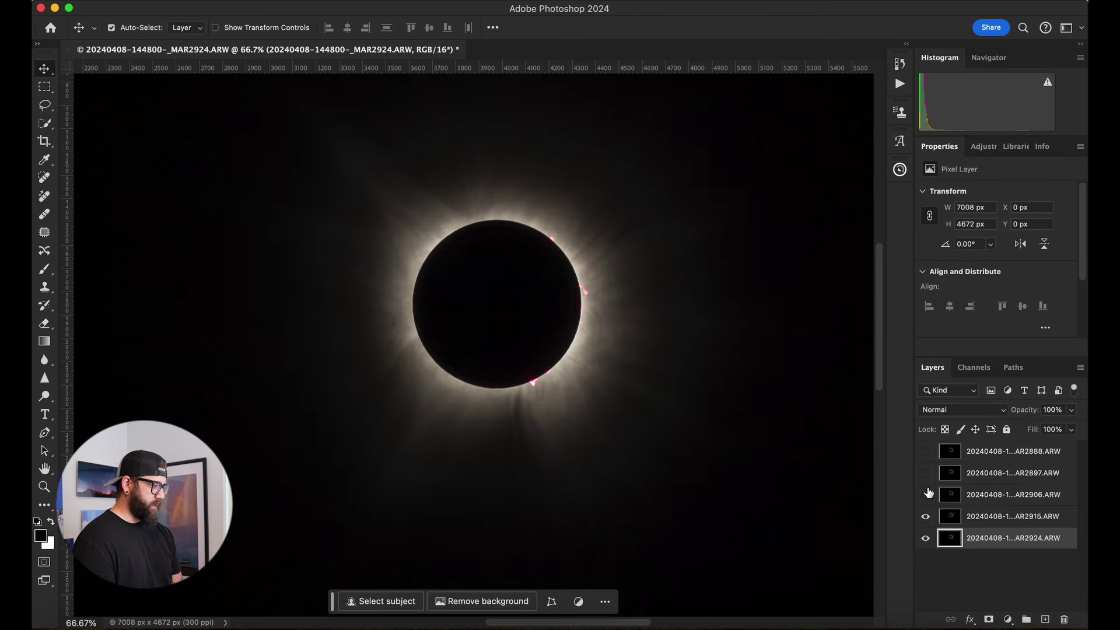
pyautogui.click(926, 517)
pyautogui.click(926, 494)
pyautogui.click(926, 473)
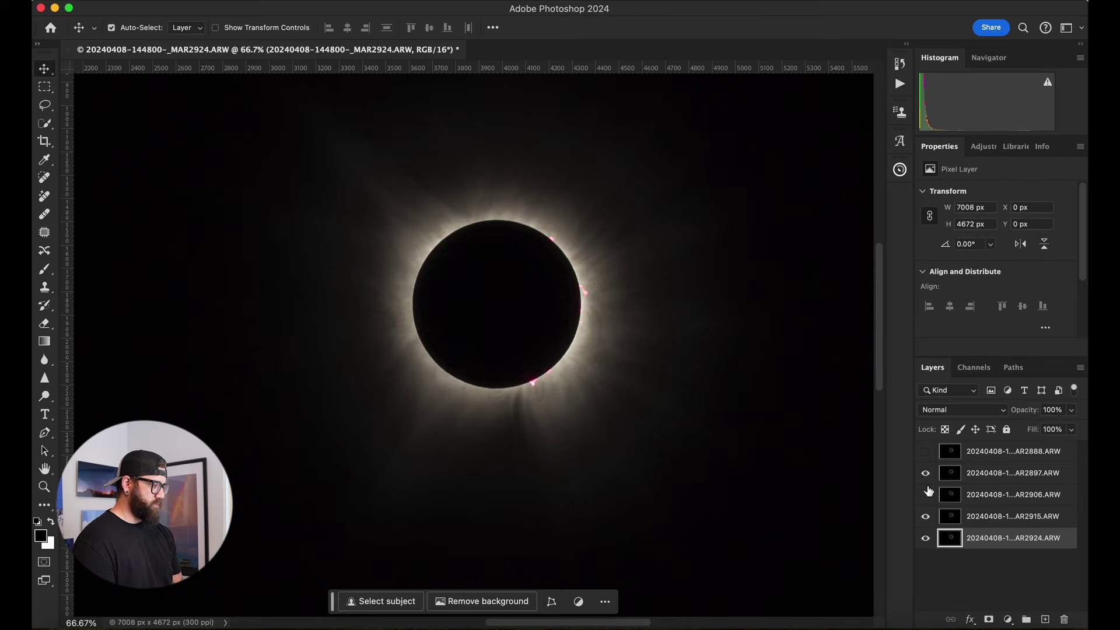
pyautogui.click(926, 452)
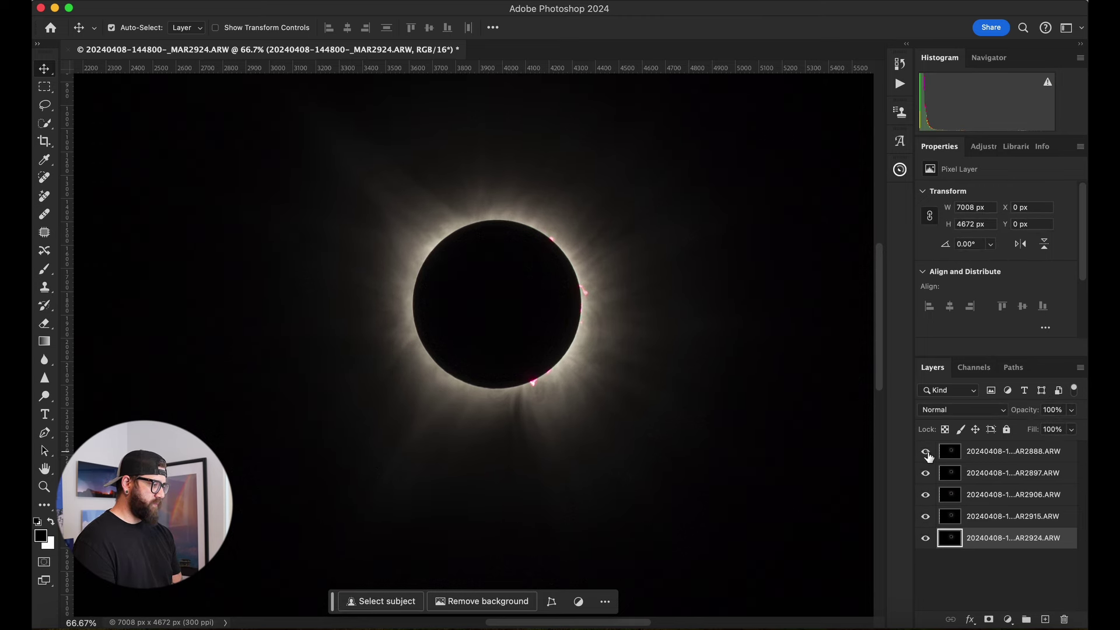
# - Convert all five eclipse layers into a single Smart Object, then open its contents to check the layers inside and return to the main document
pyautogui.click(990, 454)
pyautogui.keyDown('shift'); pyautogui.click(986, 537); pyautogui.keyUp('shift')
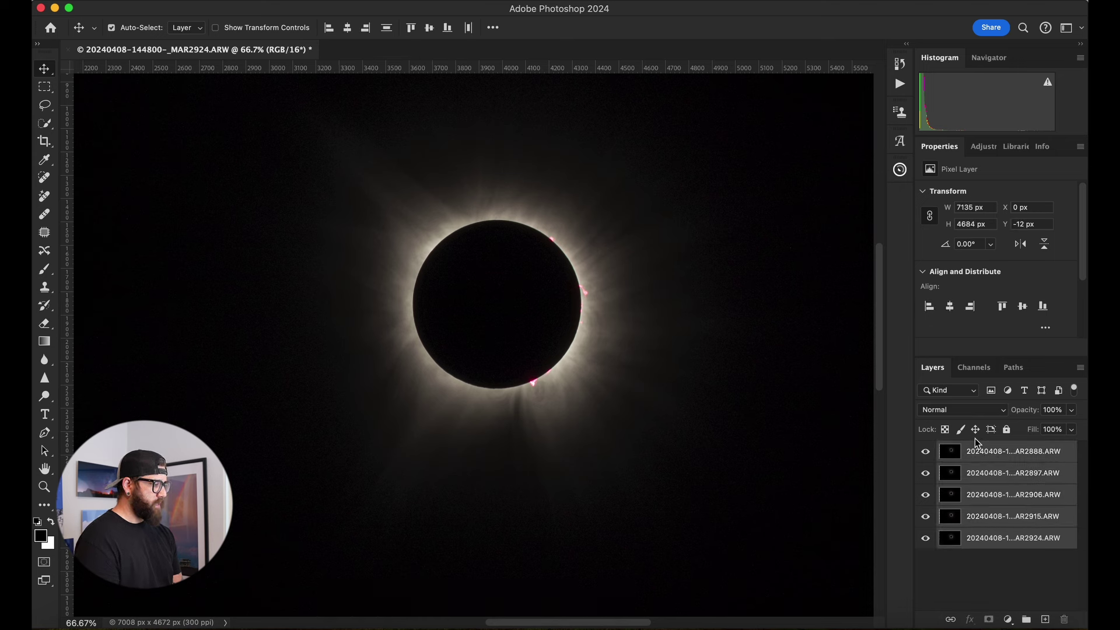
pyautogui.rightClick(984, 459)
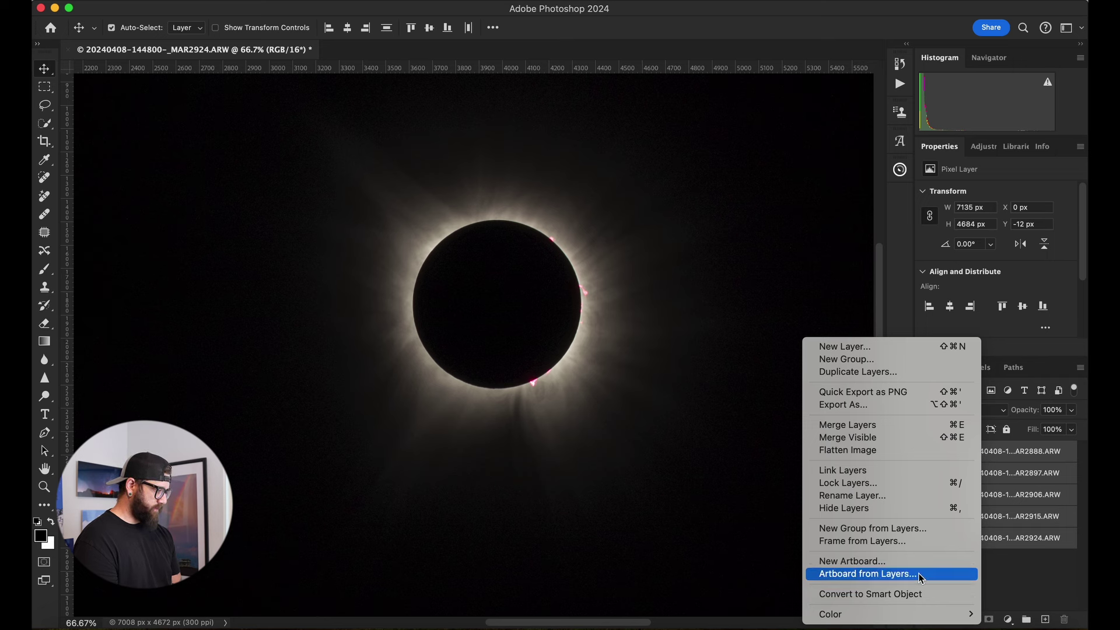
pyautogui.click(917, 594)
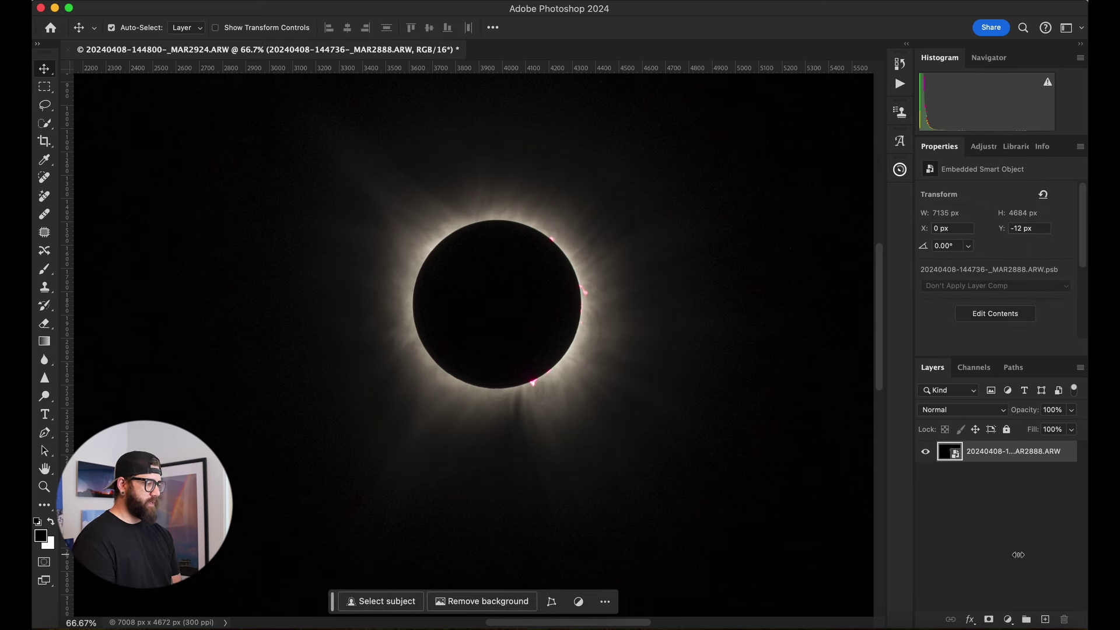
pyautogui.doubleClick(951, 452)
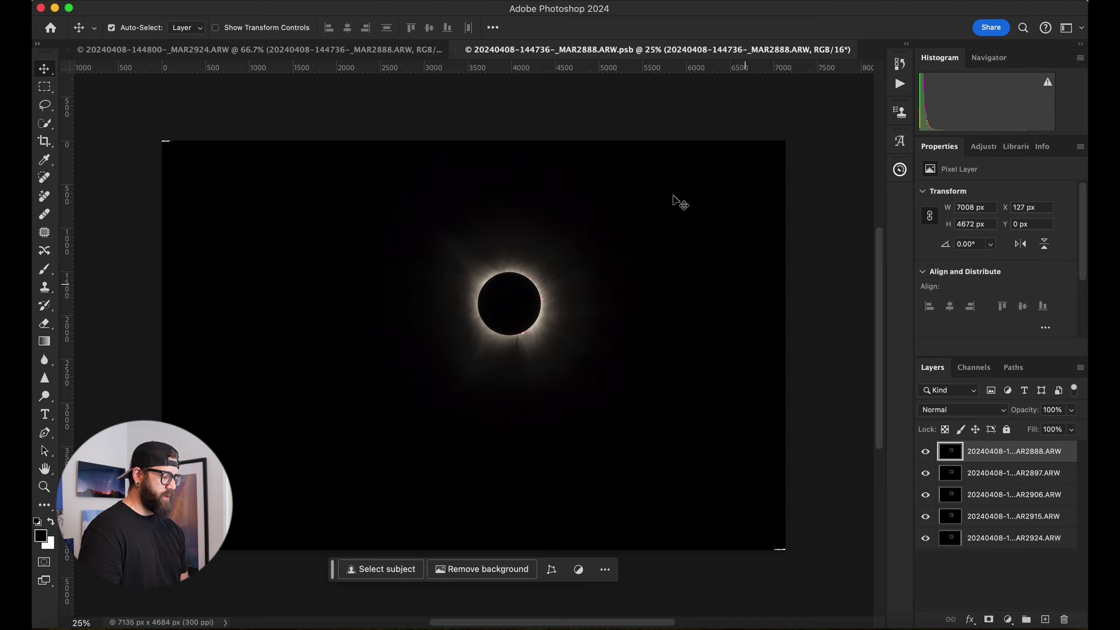
pyautogui.click(456, 50)
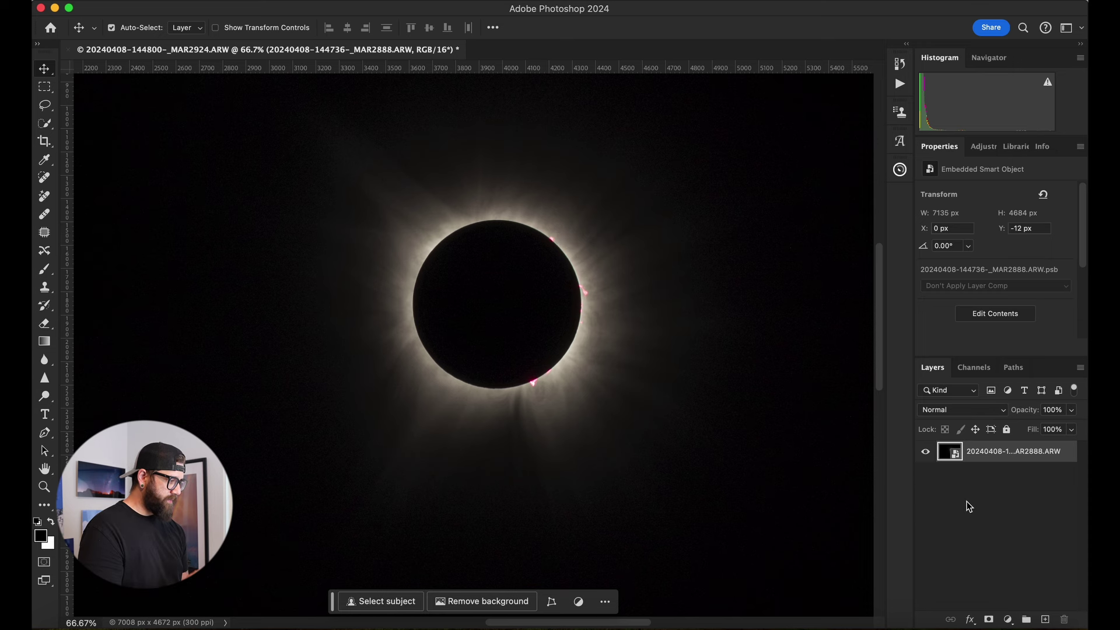
# - Set the Smart Object's stack mode to Mean
pyautogui.click(351, 0)
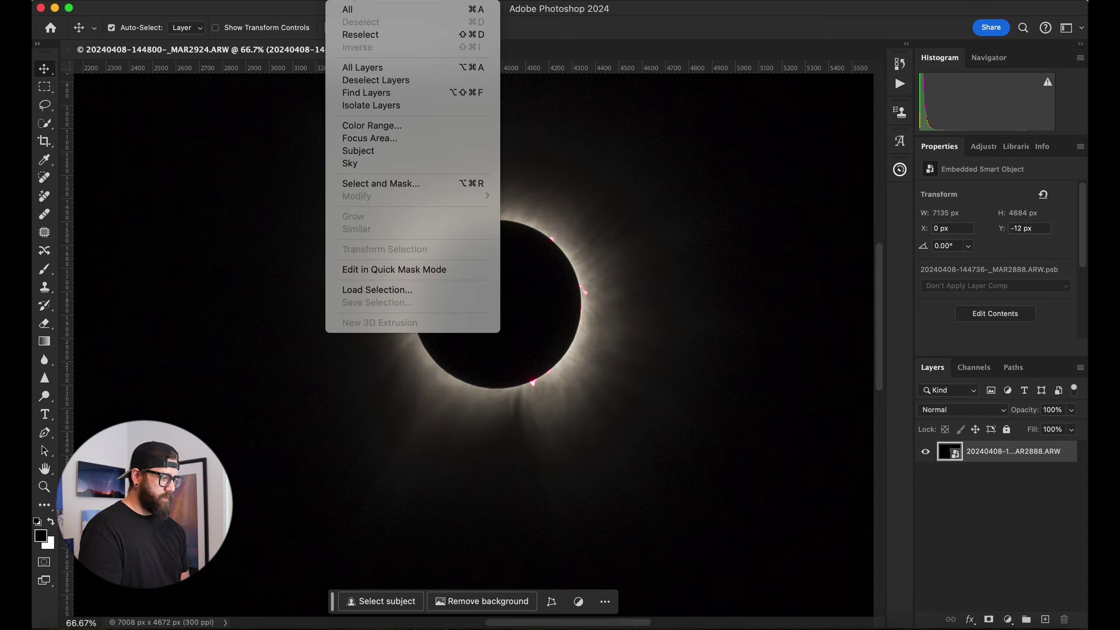
pyautogui.moveTo(386, 0)
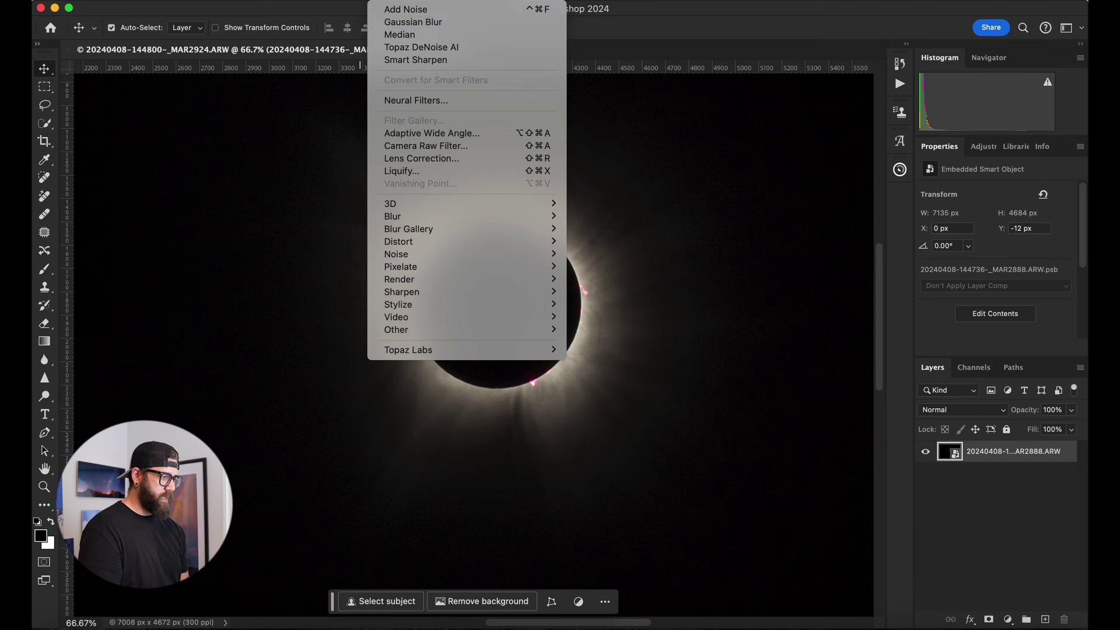
pyautogui.moveTo(236, 0)
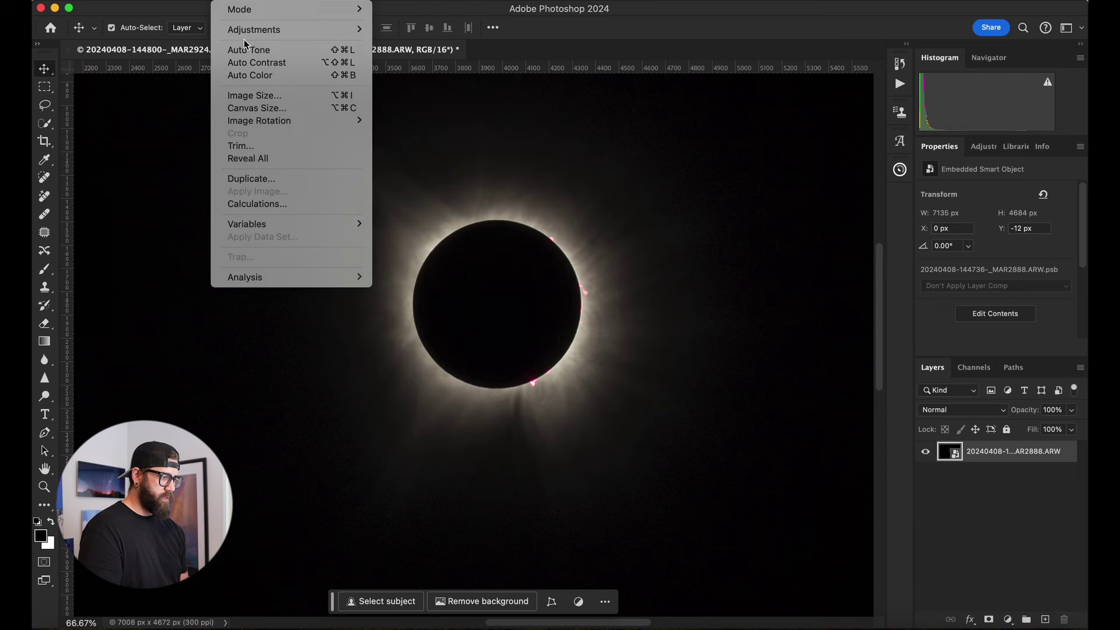
pyautogui.moveTo(275, 1)
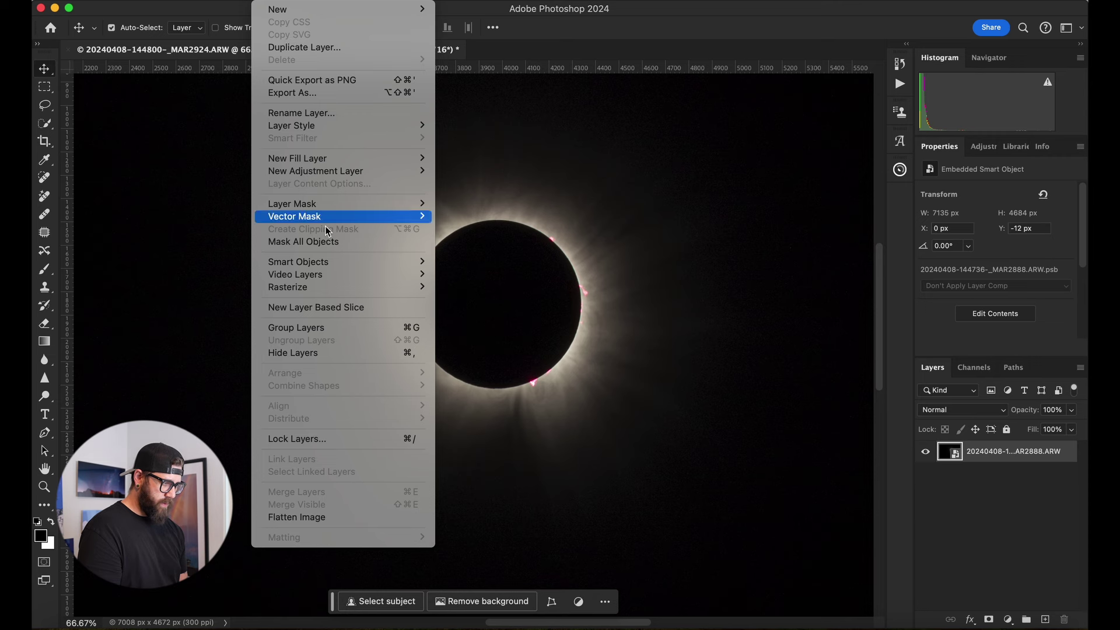
pyautogui.moveTo(341, 263)
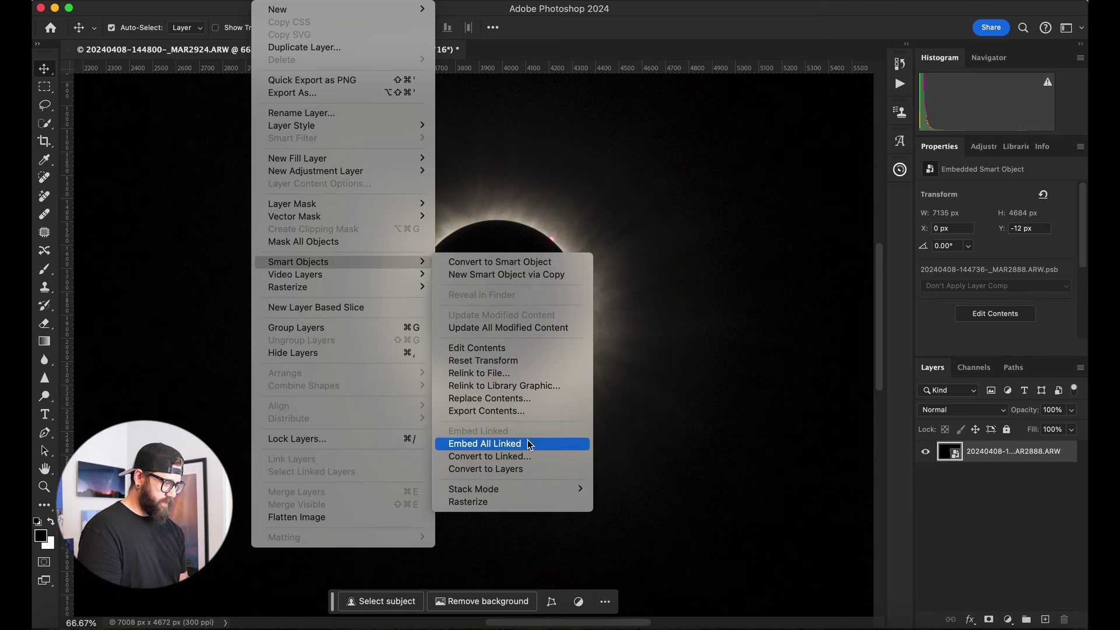
pyautogui.moveTo(533, 488)
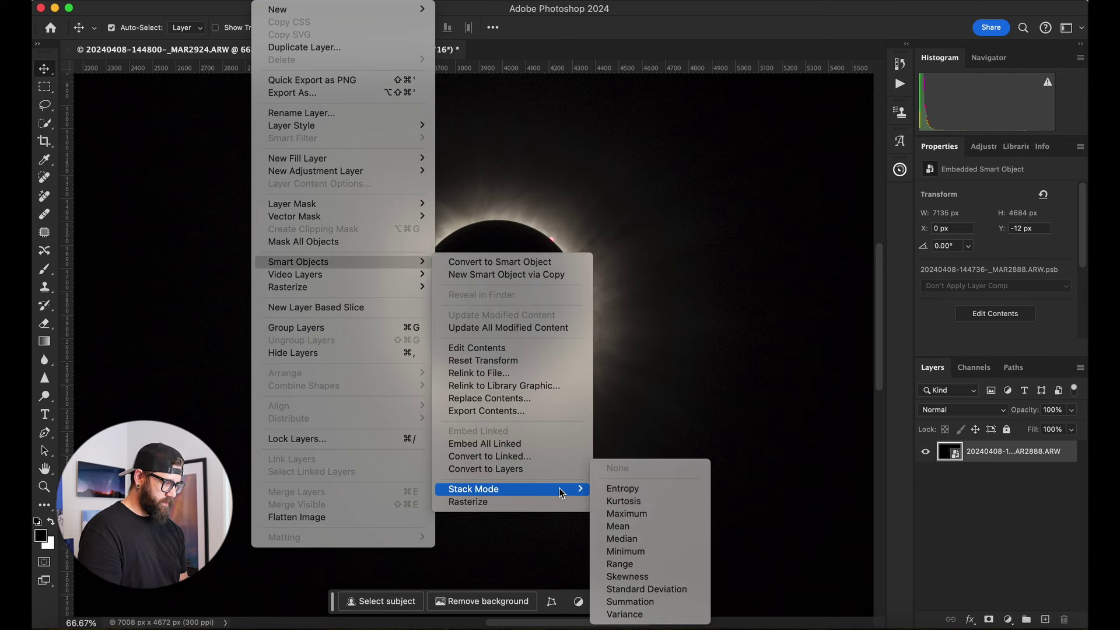
pyautogui.click(657, 529)
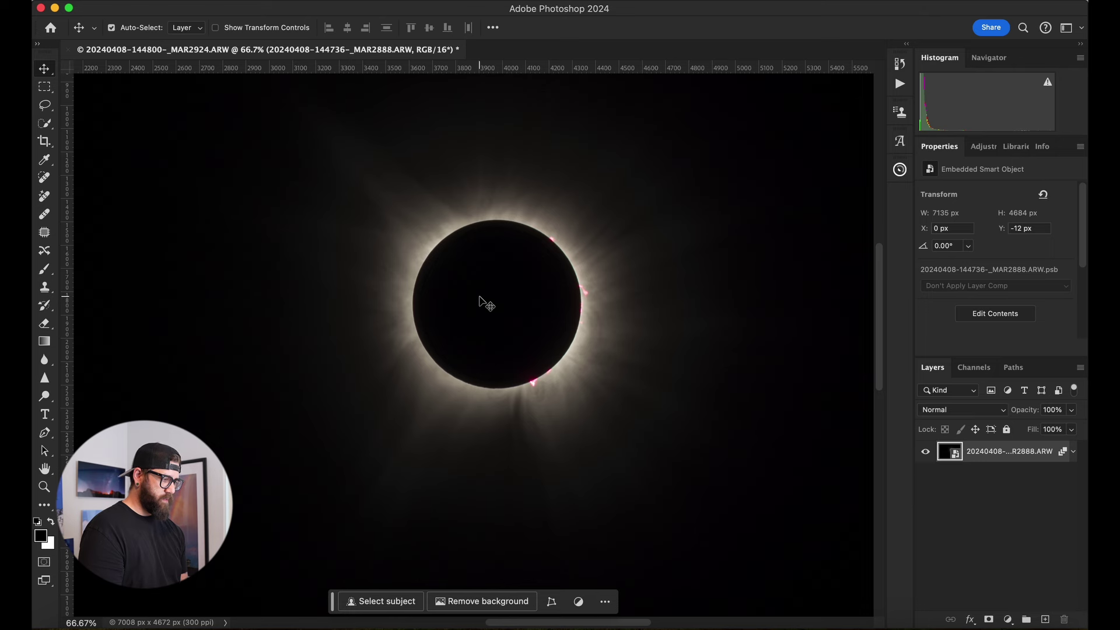
# - Examine the mean-stacked image at 300% and 100% around the moon's edge, prominences and corona, and fit the whole image on screen again
pyautogui.press('z')
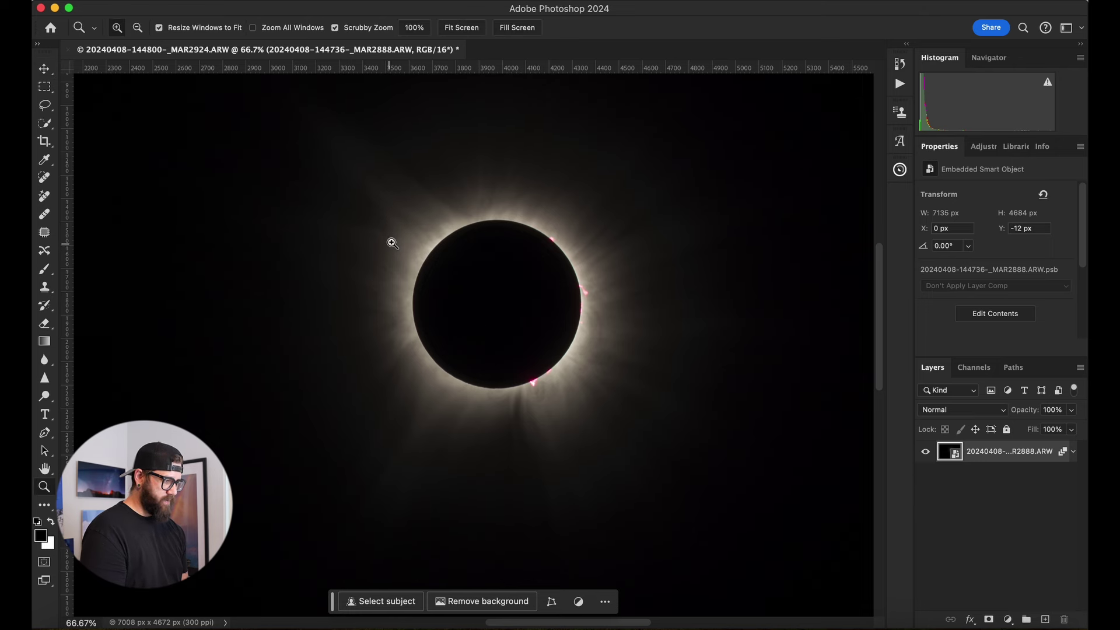
pyautogui.moveTo(392, 243); pyautogui.dragTo(403, 233)
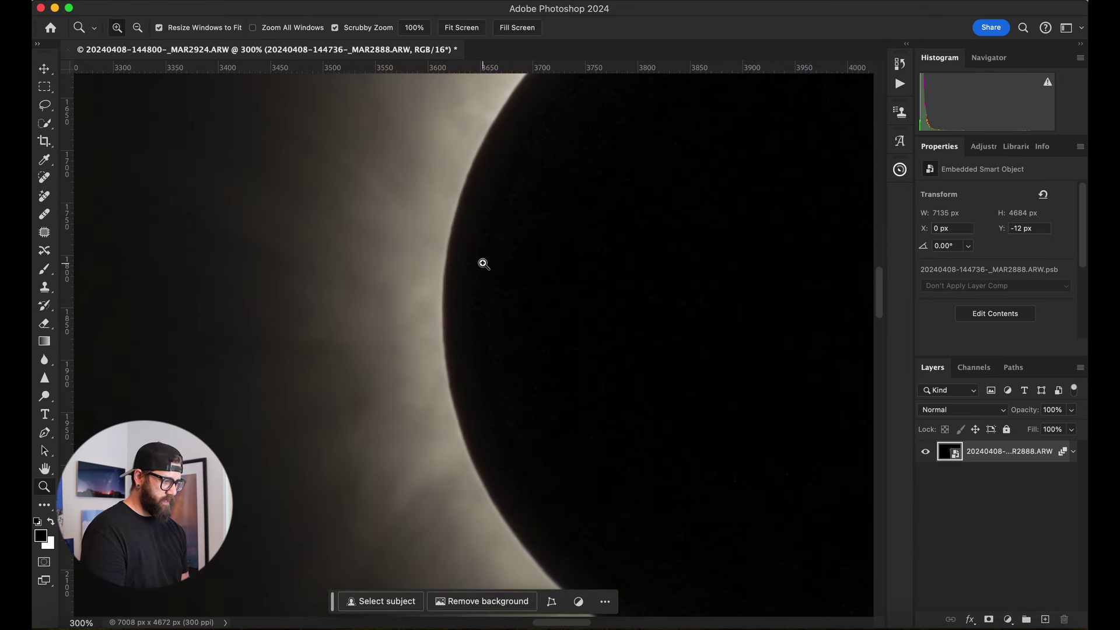
pyautogui.scroll(-10, 484, 264)
pyautogui.hscroll(20, 484, 263)
pyautogui.scroll(10, 484, 264)
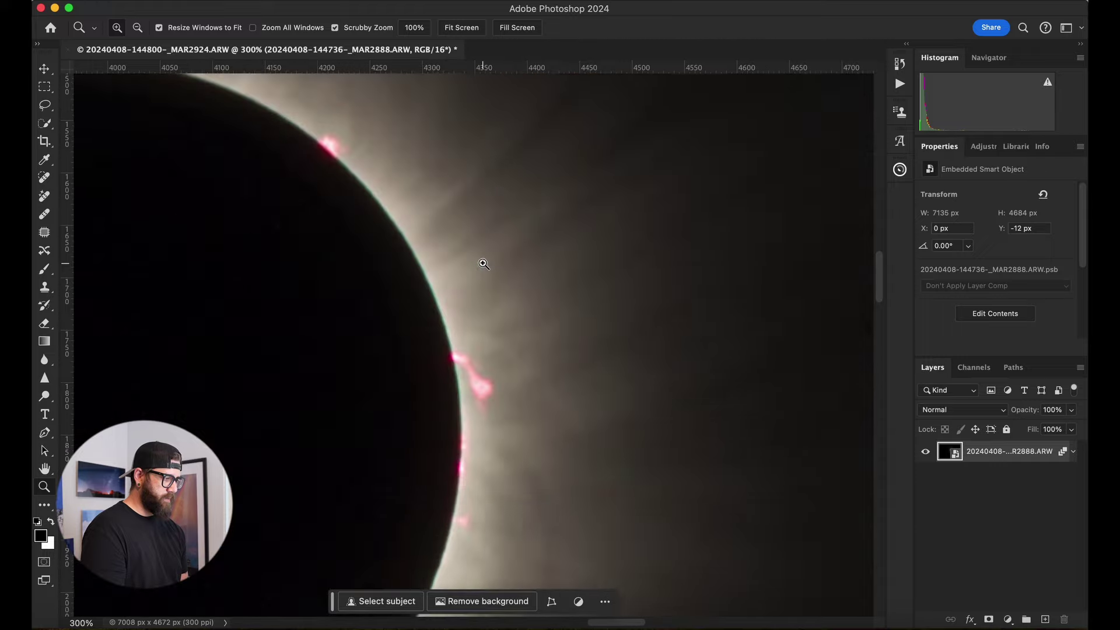
pyautogui.scroll(10, 483, 263)
pyautogui.hscroll(-5, 483, 264)
pyautogui.rightClick(544, 337)
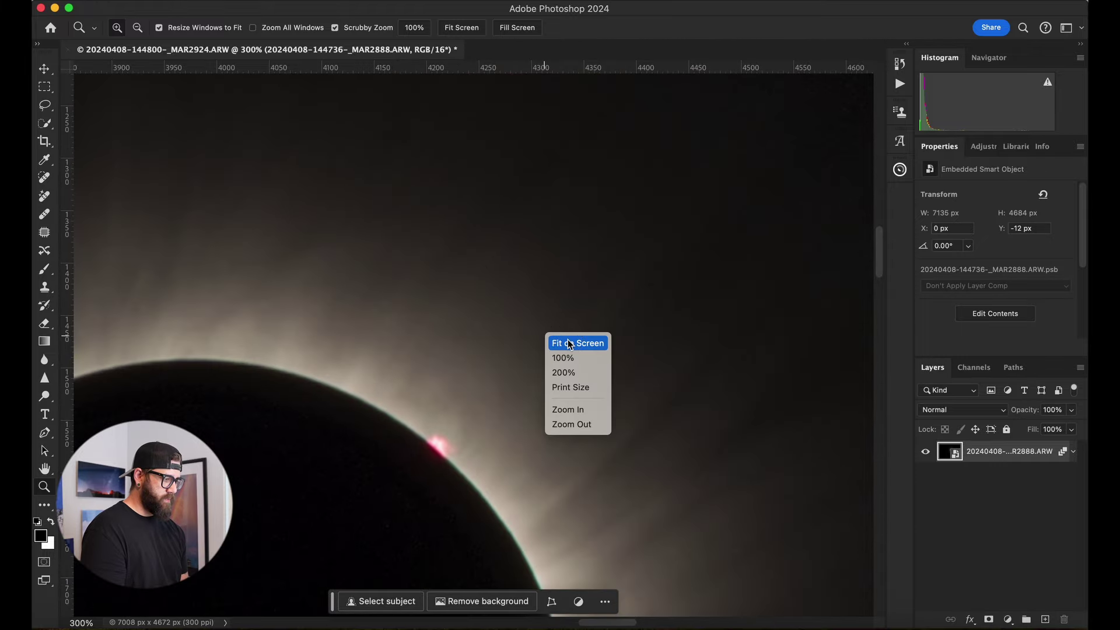
pyautogui.click(570, 344)
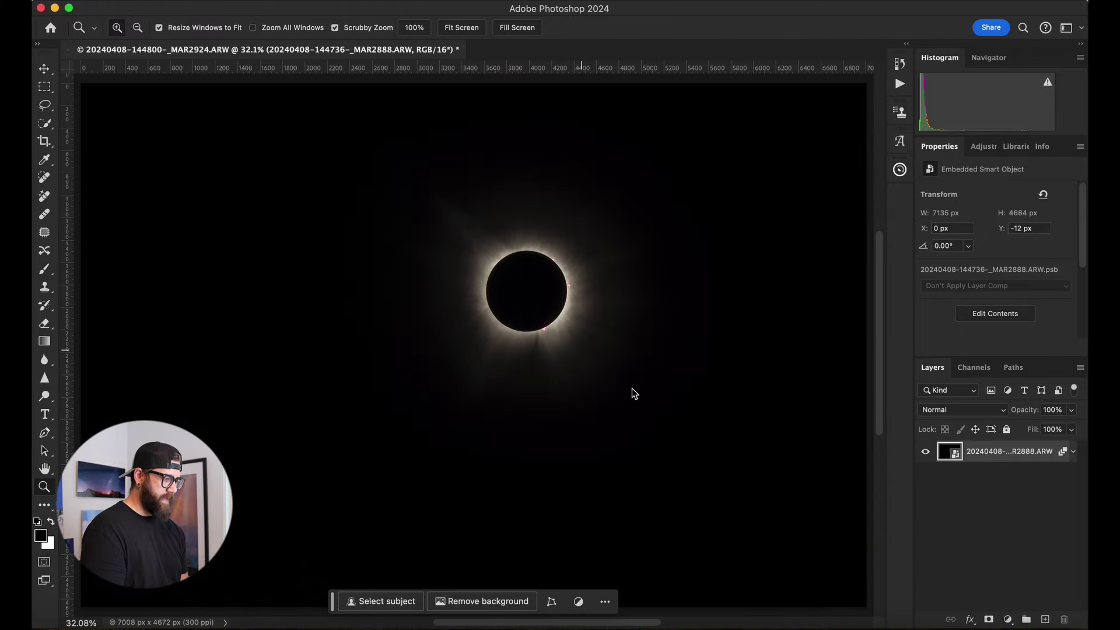
pyautogui.click(536, 299)
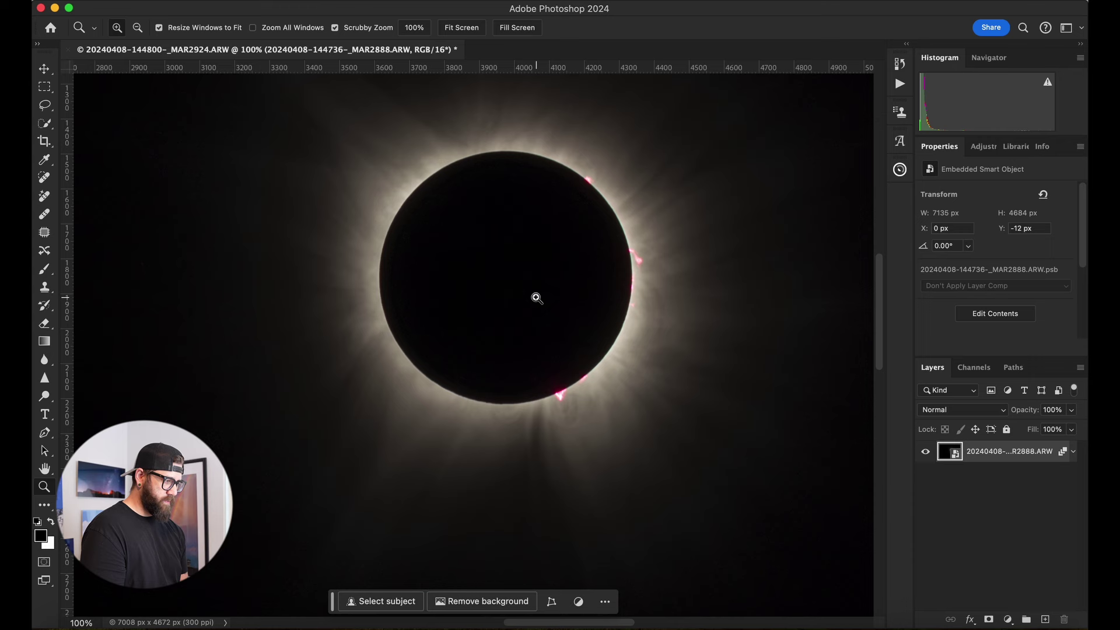
pyautogui.scroll(4, 545, 267)
pyautogui.hscroll(4, 545, 268)
pyautogui.rightClick(555, 350)
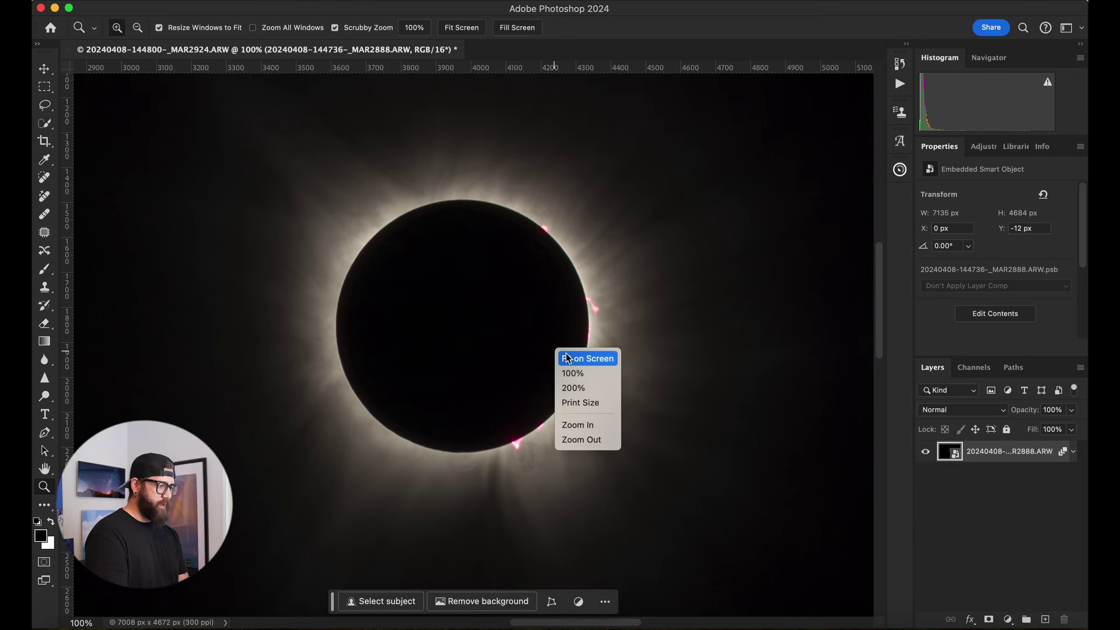
pyautogui.click(568, 358)
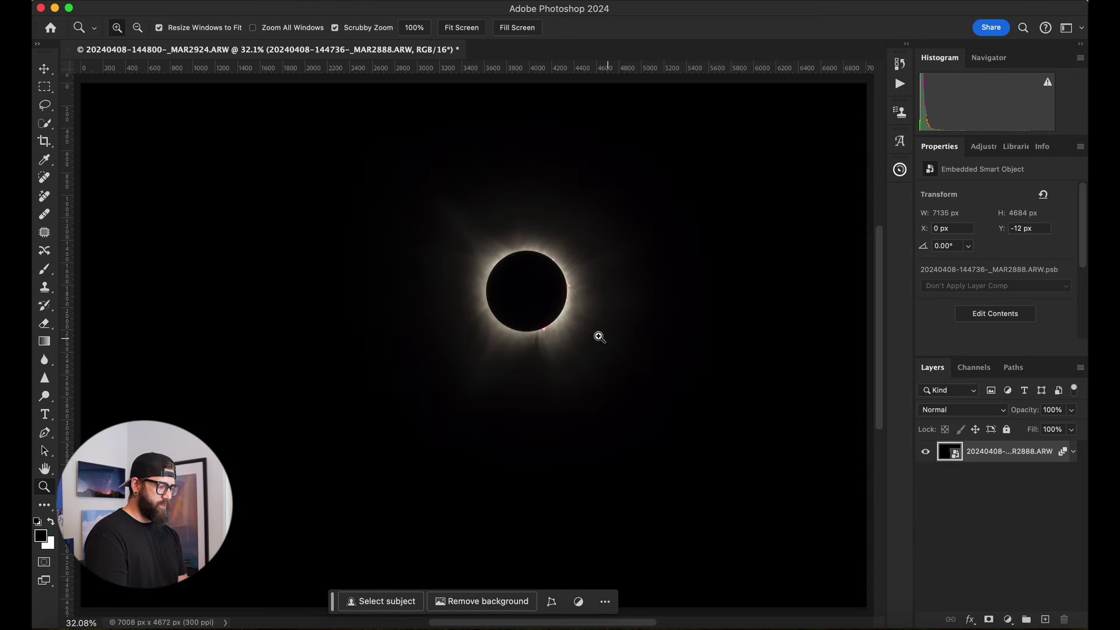
pyautogui.press('c')
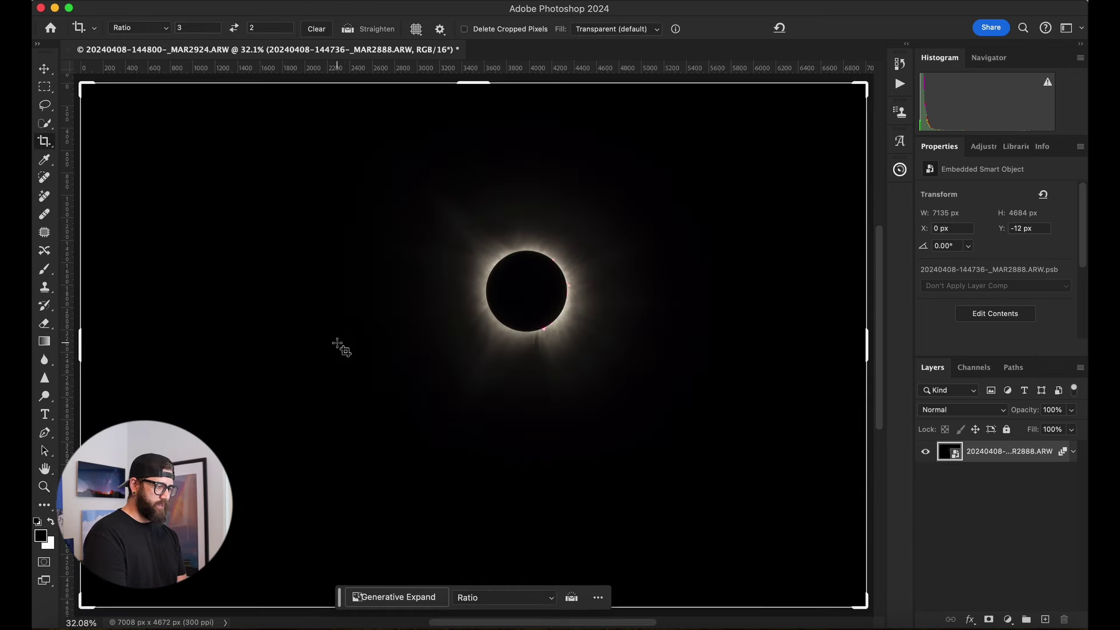
pyautogui.press('v')
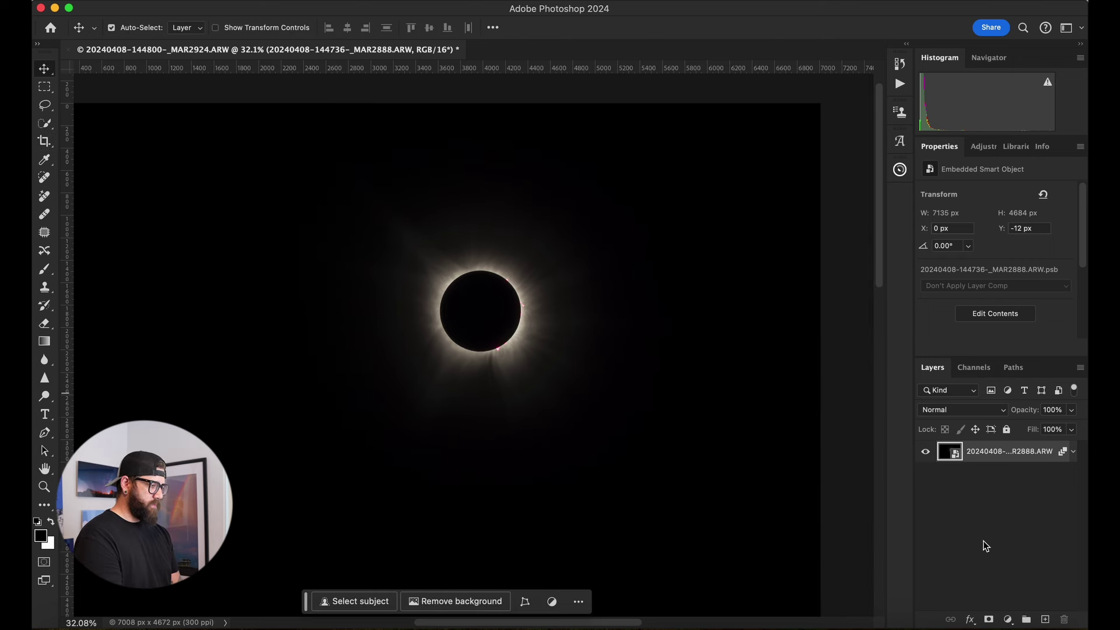
pyautogui.press('super+j')
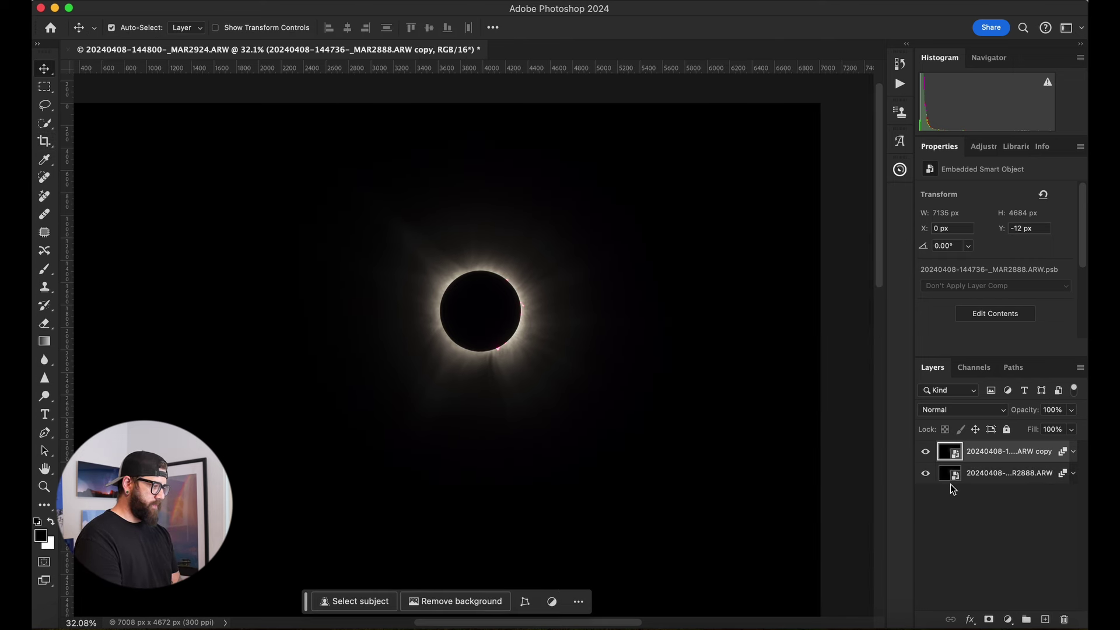
pyautogui.press('super+z')
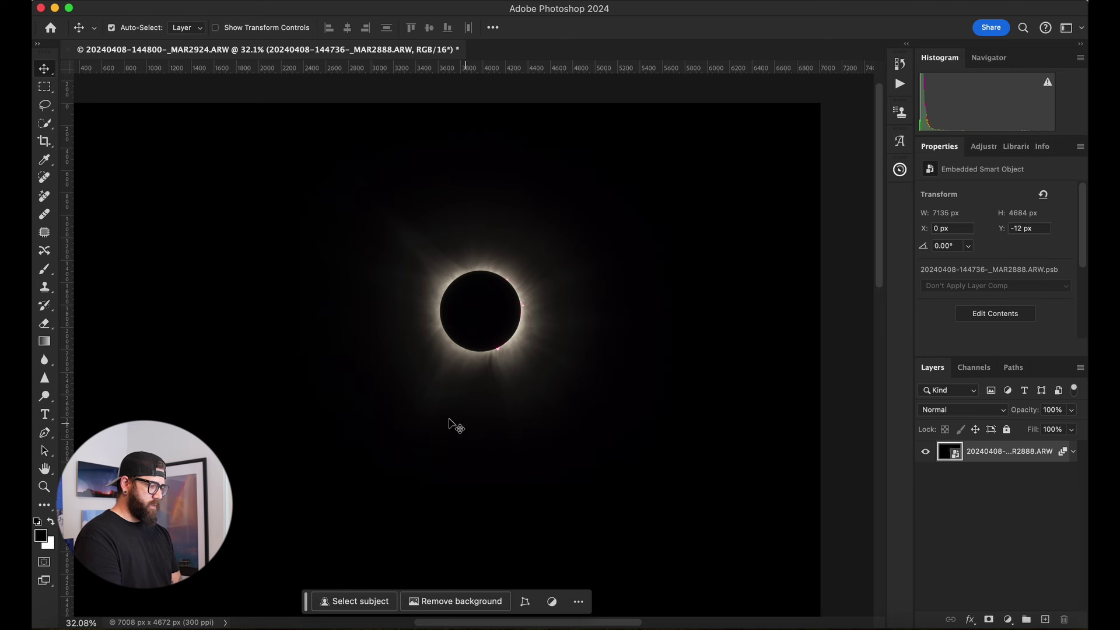
# - Select the dark moon disc with the Quick Selection tool, discarding the first too-small selection
pyautogui.press('w')
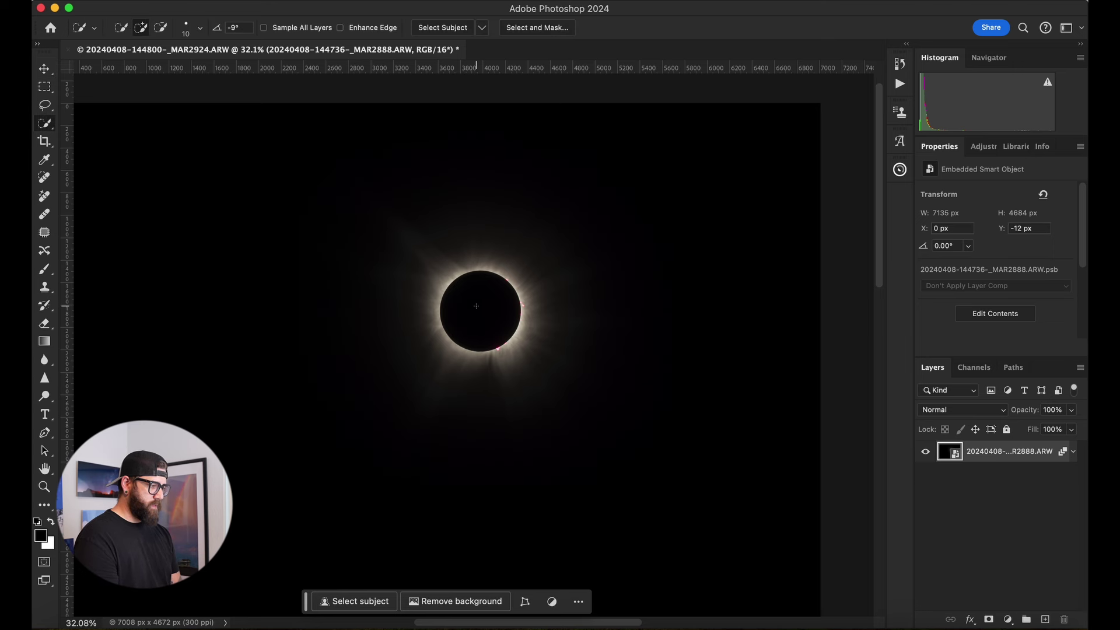
pyautogui.click(476, 306)
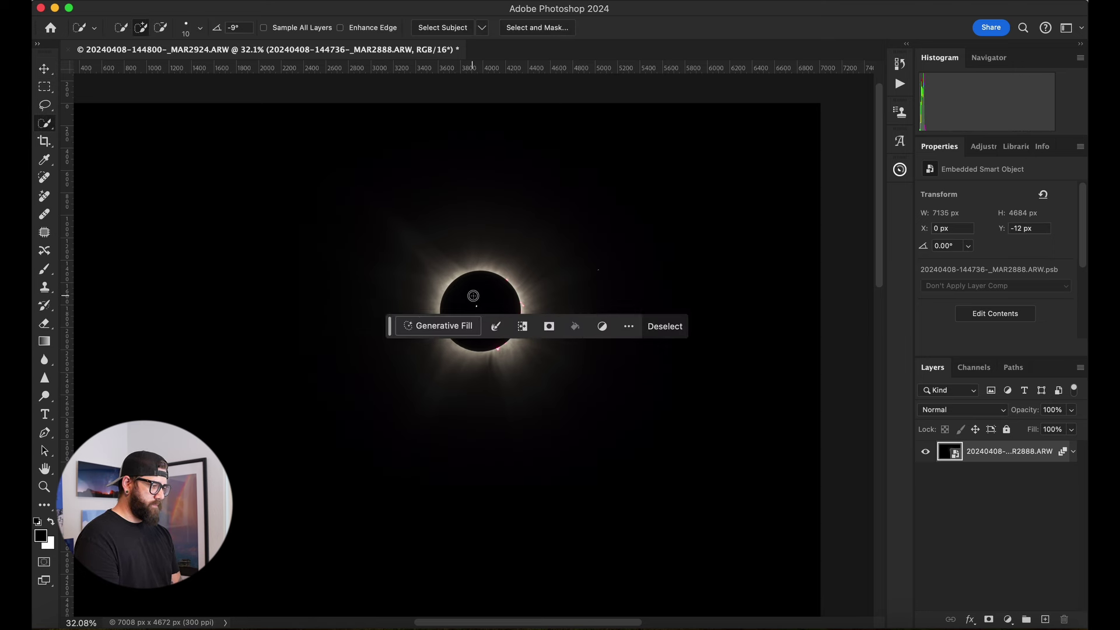
pyautogui.press('super+d')
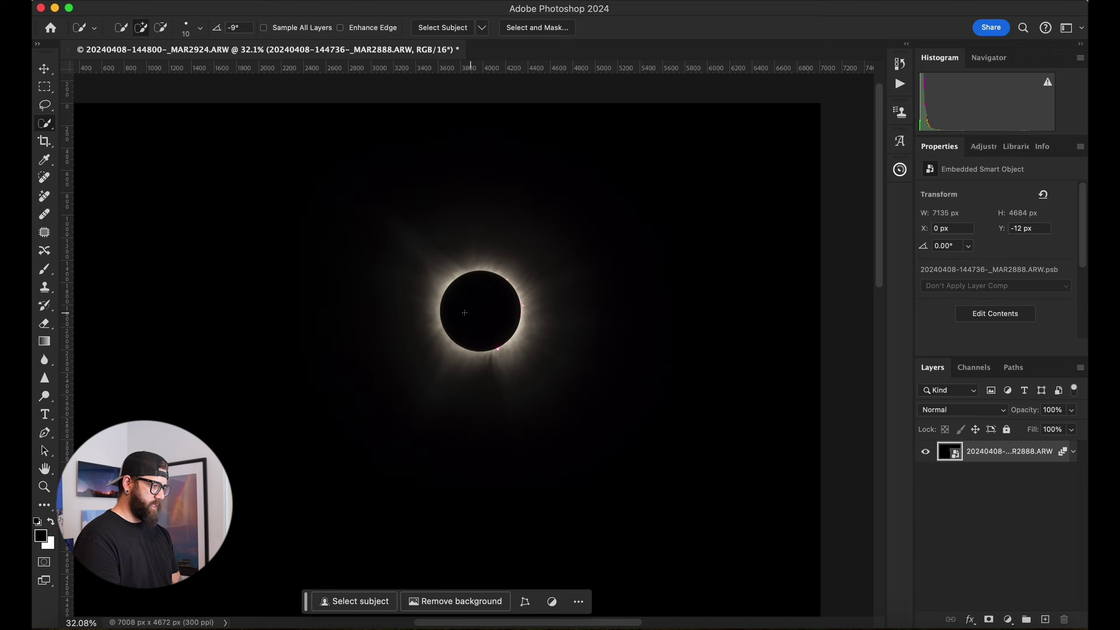
pyautogui.click(497, 322)
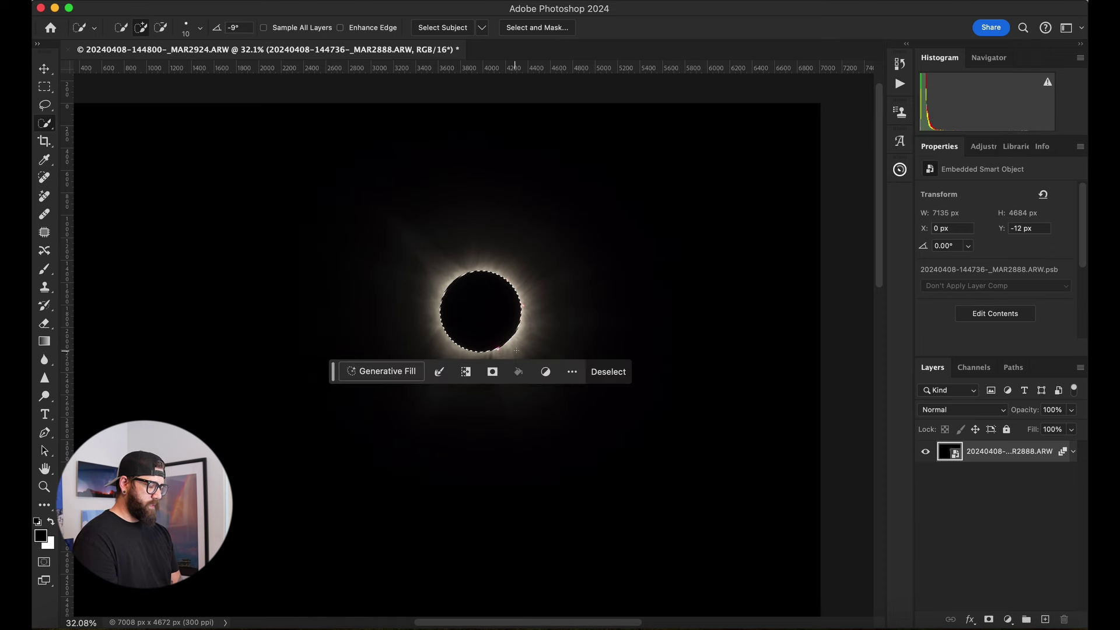
# - Fill the moon disc selection with white on a new layer, deselect, and move the white disc diagonally down and left of the moon
pyautogui.click(1044, 617)
pyautogui.click(523, 379)
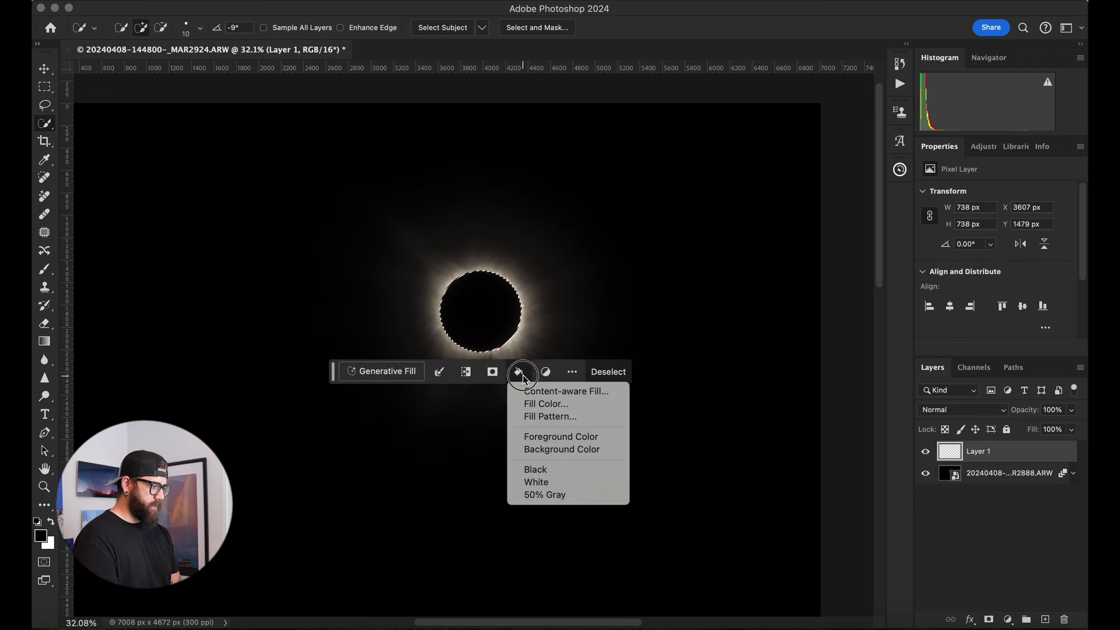
pyautogui.click(544, 480)
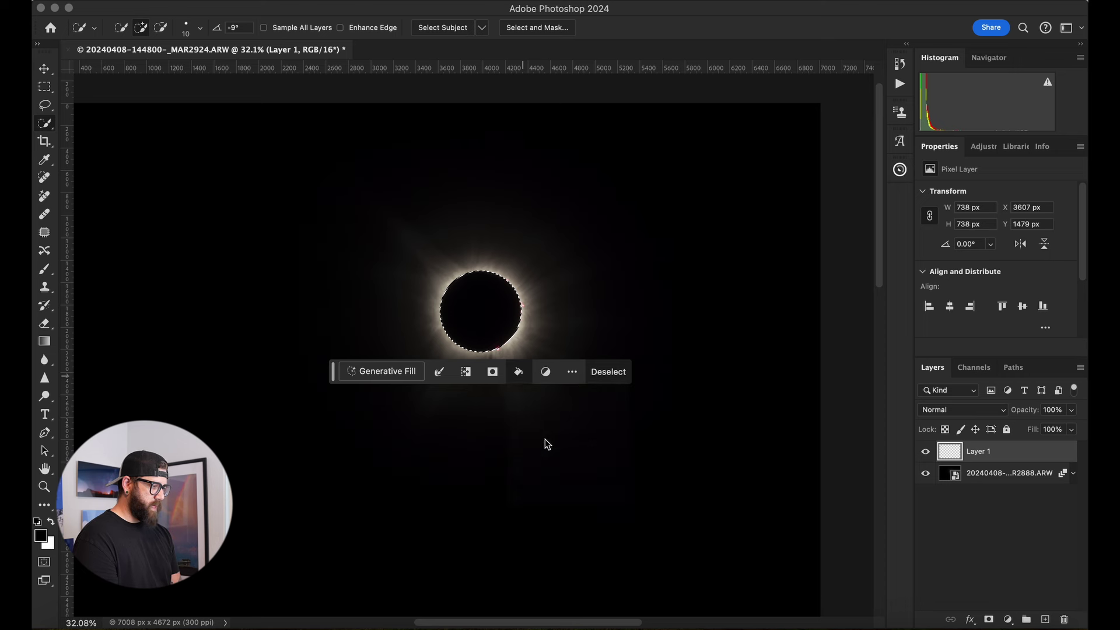
pyautogui.press('super+d')
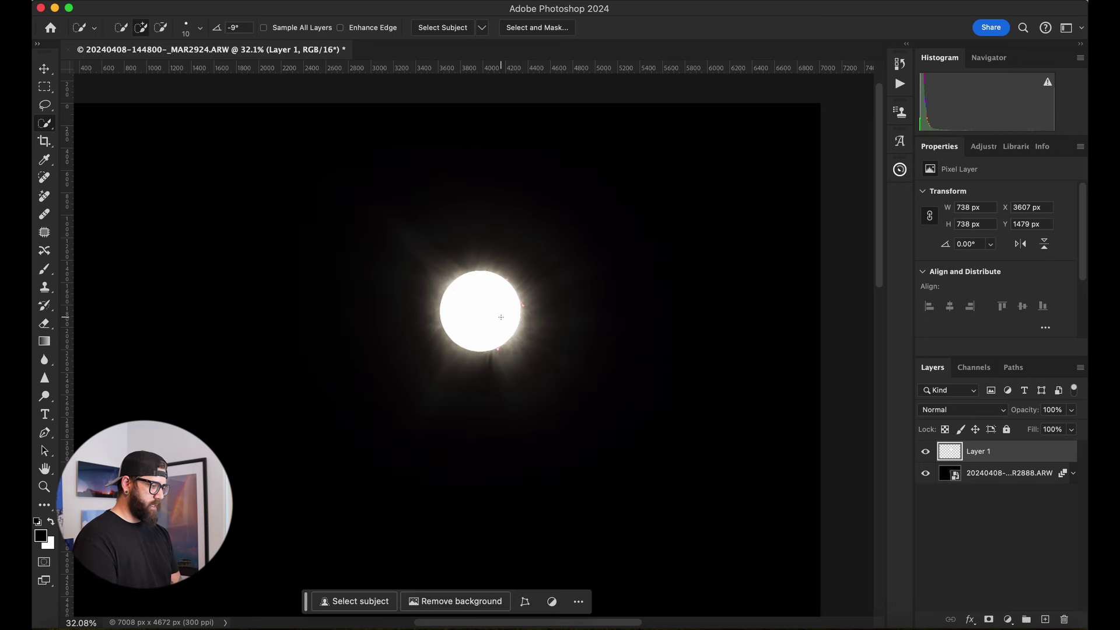
pyautogui.press('v')
pyautogui.moveTo(490, 308); pyautogui.dragTo(439, 365)
# - Move the eclipse Smart Object to X -473 px, Y 476 px so its moon lines up under the white disc, and delete the white disc layer
pyautogui.click(1008, 474)
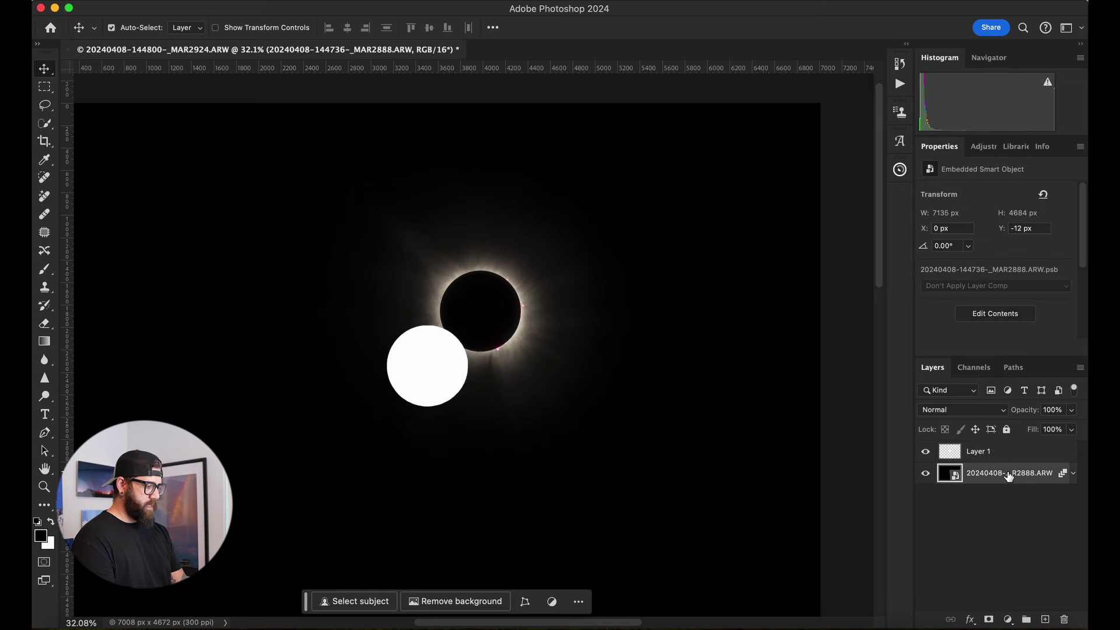
pyautogui.moveTo(526, 312); pyautogui.dragTo(474, 360)
pyautogui.moveTo(470, 358); pyautogui.dragTo(470, 356)
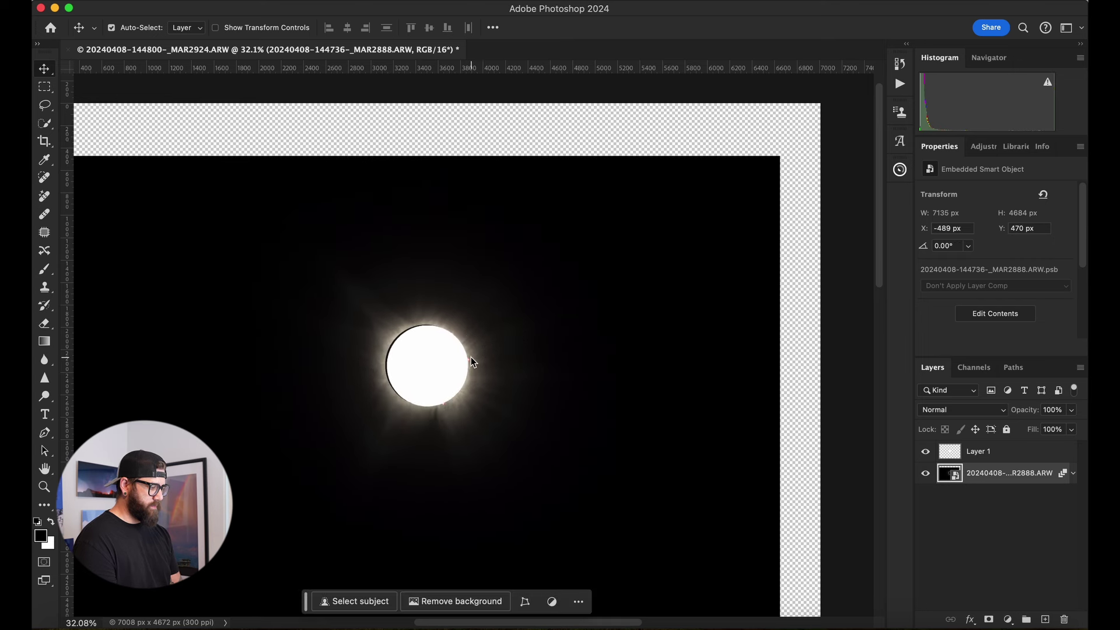
pyautogui.hotkey('shift', 'Right')
pyautogui.press('Down')
pyautogui.press('Left')
pyautogui.press('Left')
pyautogui.press('Down')
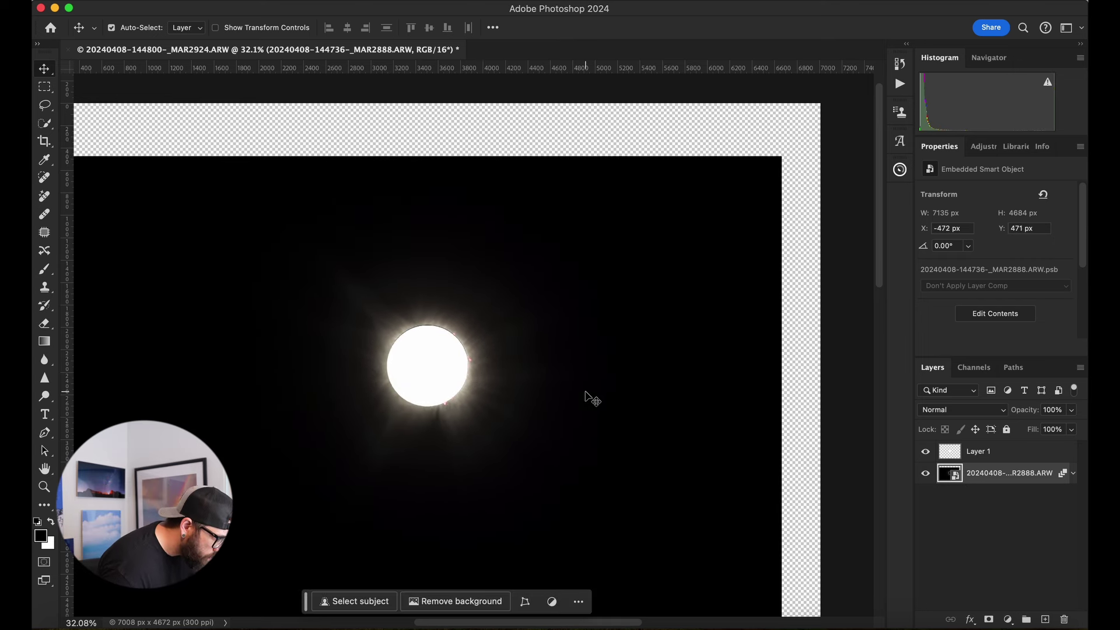
pyautogui.moveTo(979, 451); pyautogui.dragTo(1064, 619)
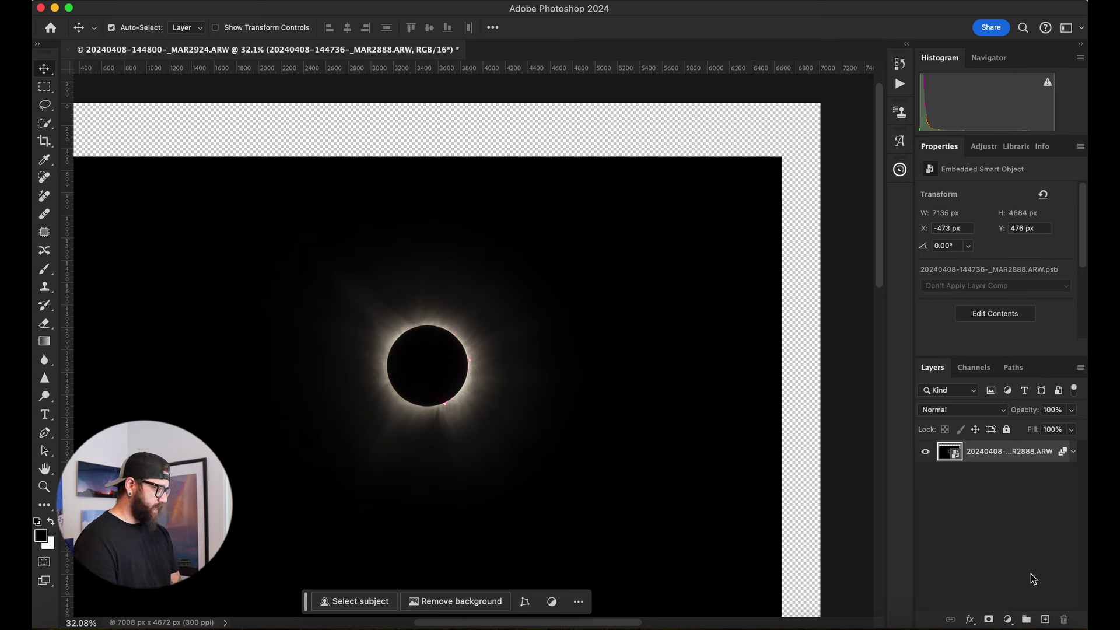
# - Fill a new layer with black, place it beneath the eclipse Smart Object to cover the transparent edges, and deselect
pyautogui.click(1044, 619)
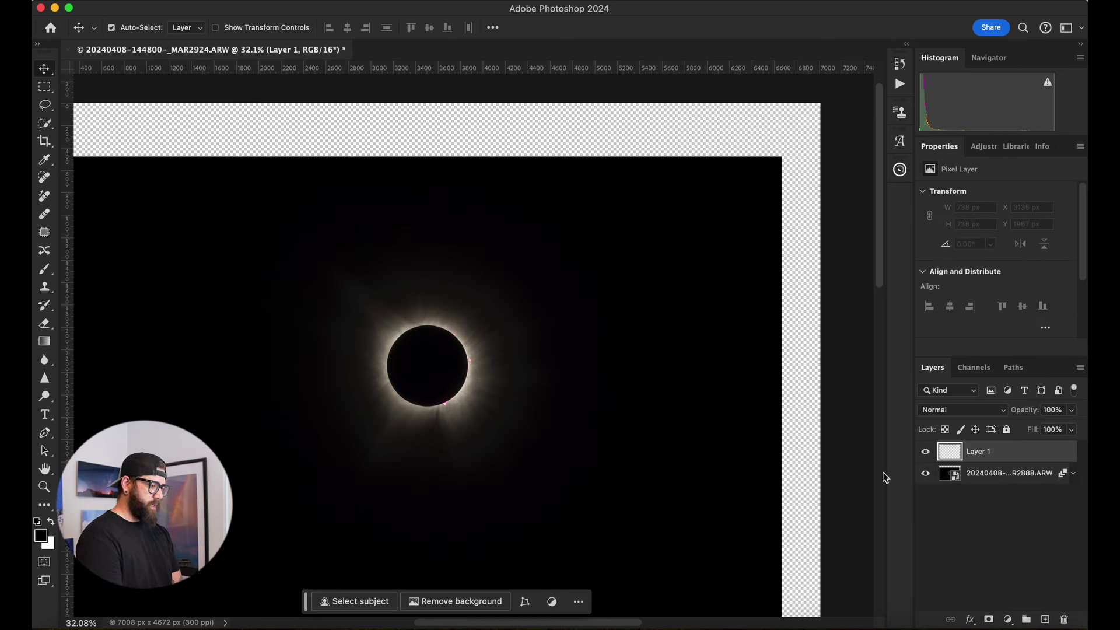
pyautogui.press('super+a')
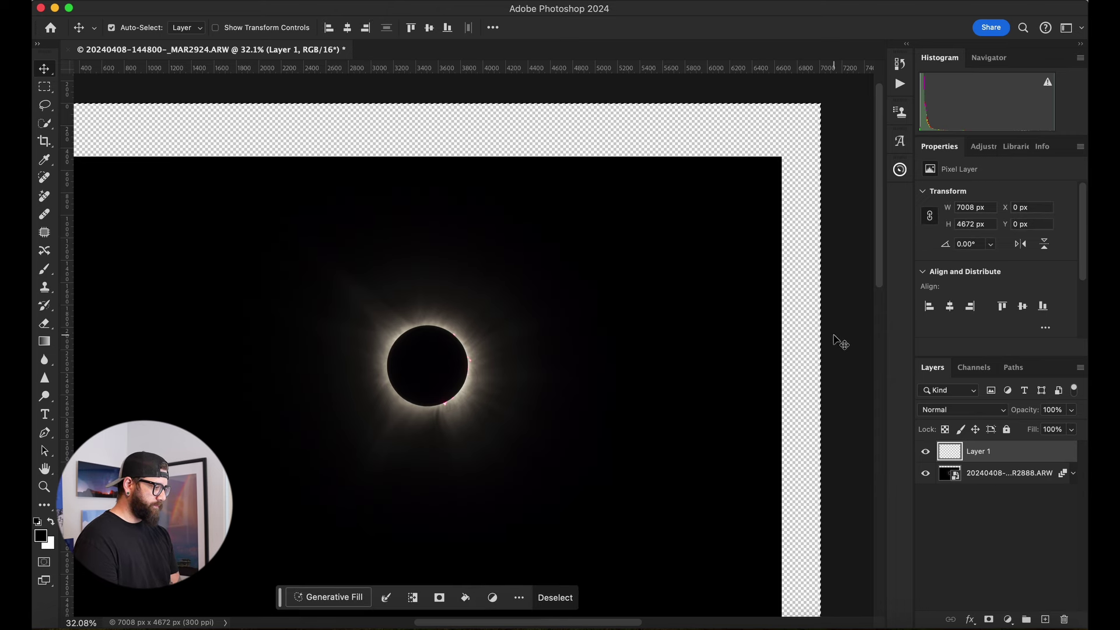
pyautogui.click(466, 598)
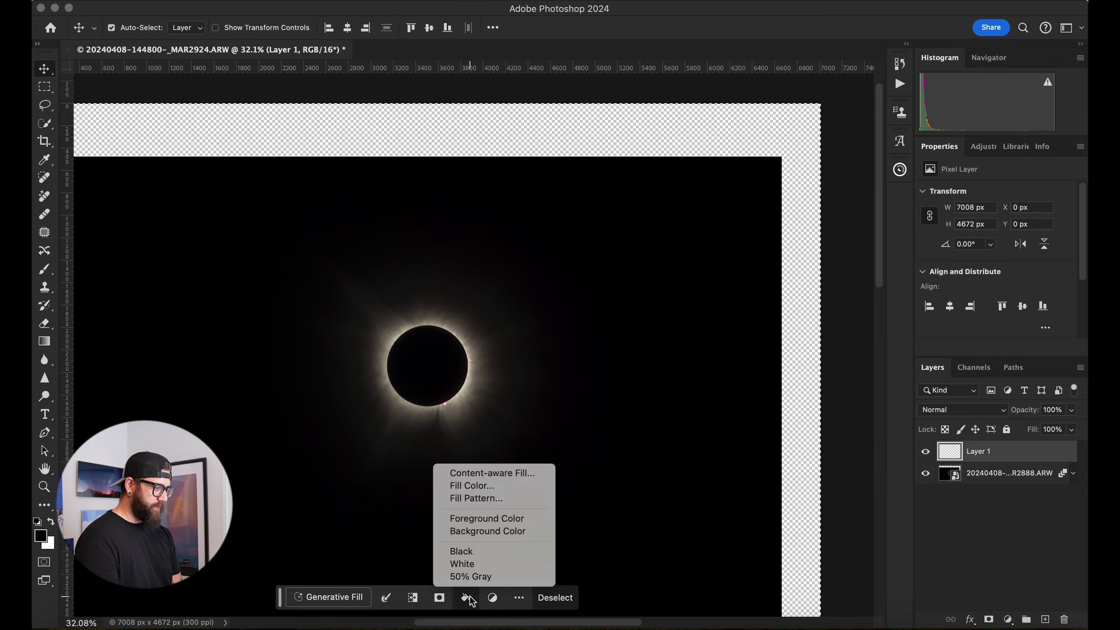
pyautogui.click(479, 552)
pyautogui.moveTo(997, 451); pyautogui.dragTo(995, 500)
pyautogui.hotkey('ctrl', 'd')
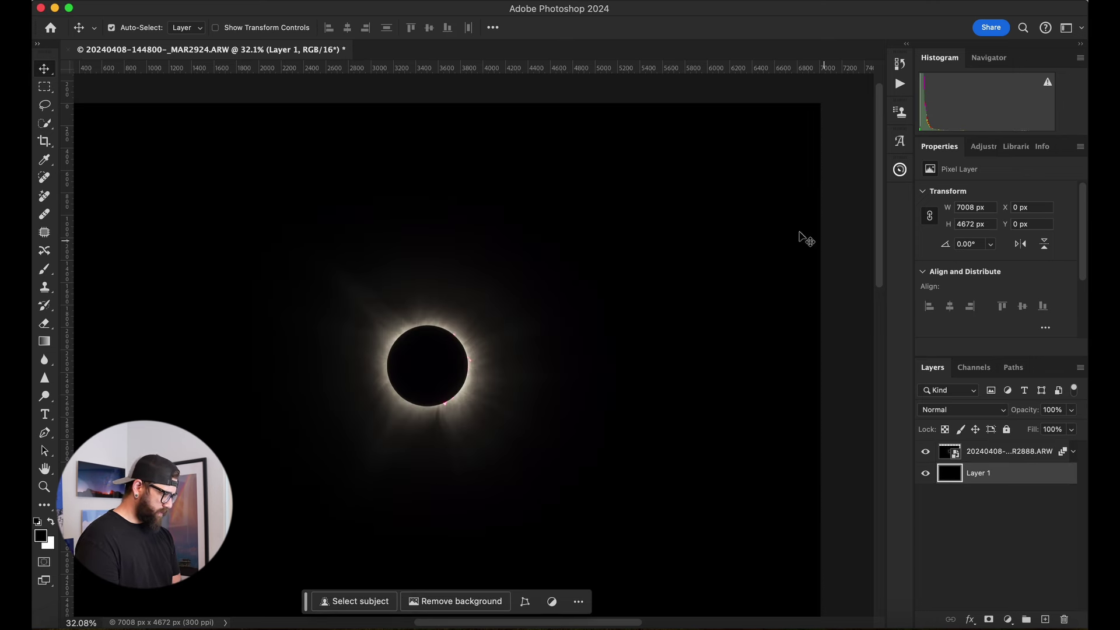
# - Merge the eclipse Smart Object and the black layer into a single layer, undoing the first merge and repeating it
pyautogui.click(982, 460)
pyautogui.click(982, 474)
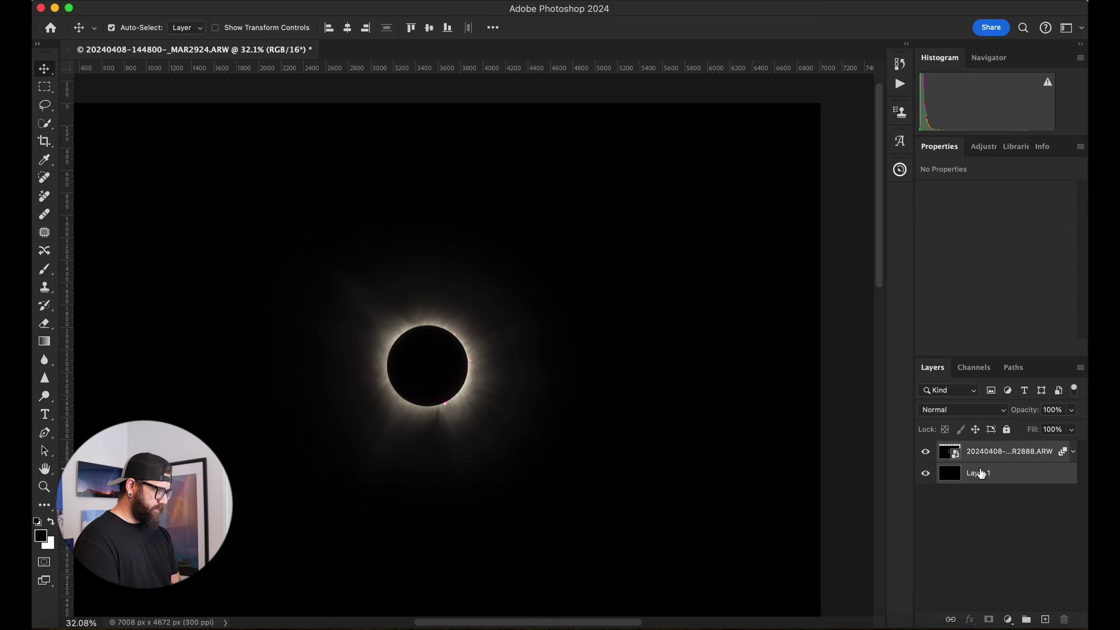
pyautogui.click(996, 506)
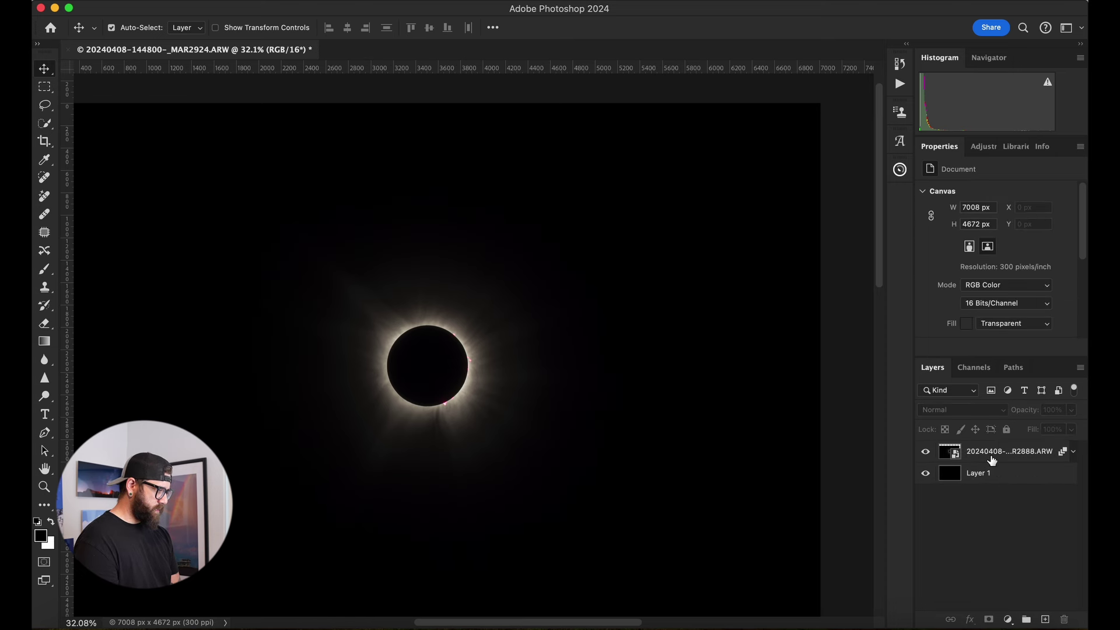
pyautogui.click(996, 477)
pyautogui.keyDown('shift'); pyautogui.click(992, 451); pyautogui.keyUp('shift')
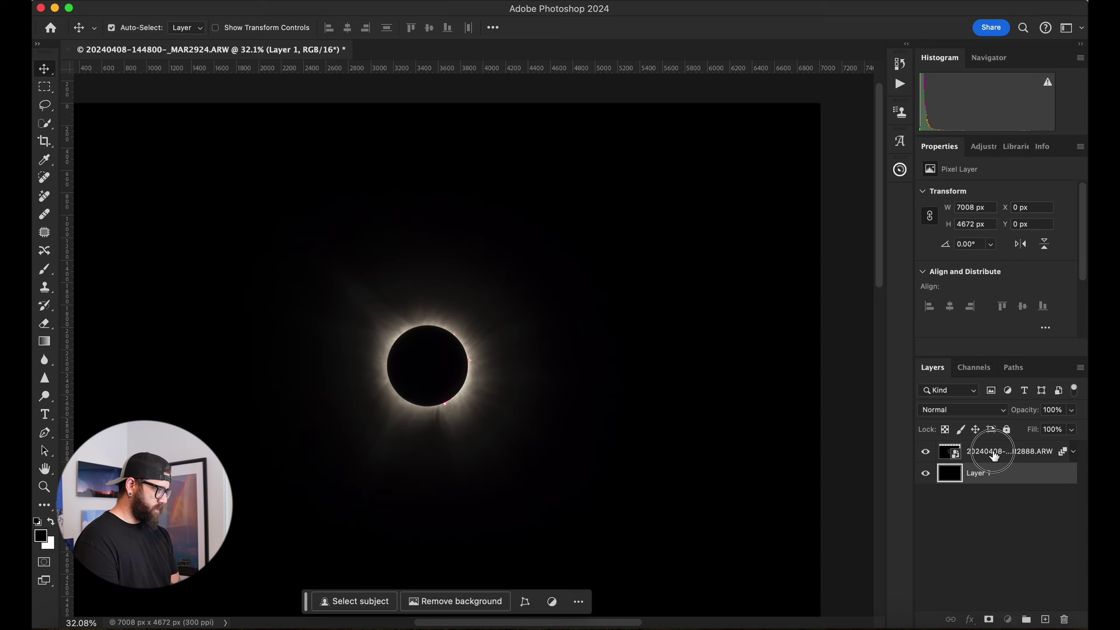
pyautogui.rightClick(992, 451)
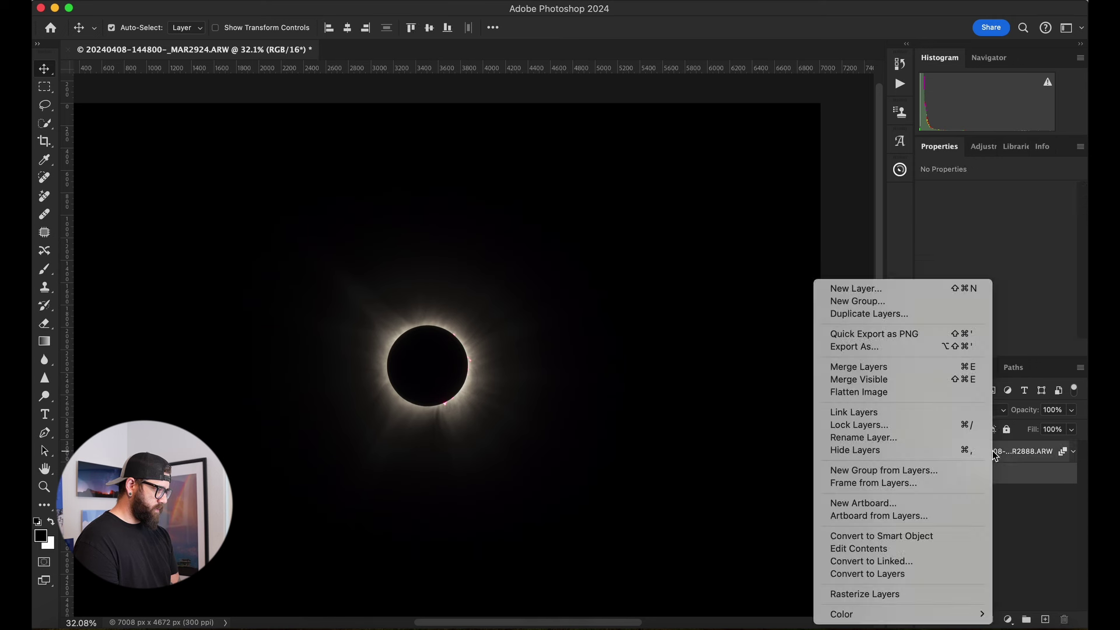
pyautogui.click(918, 366)
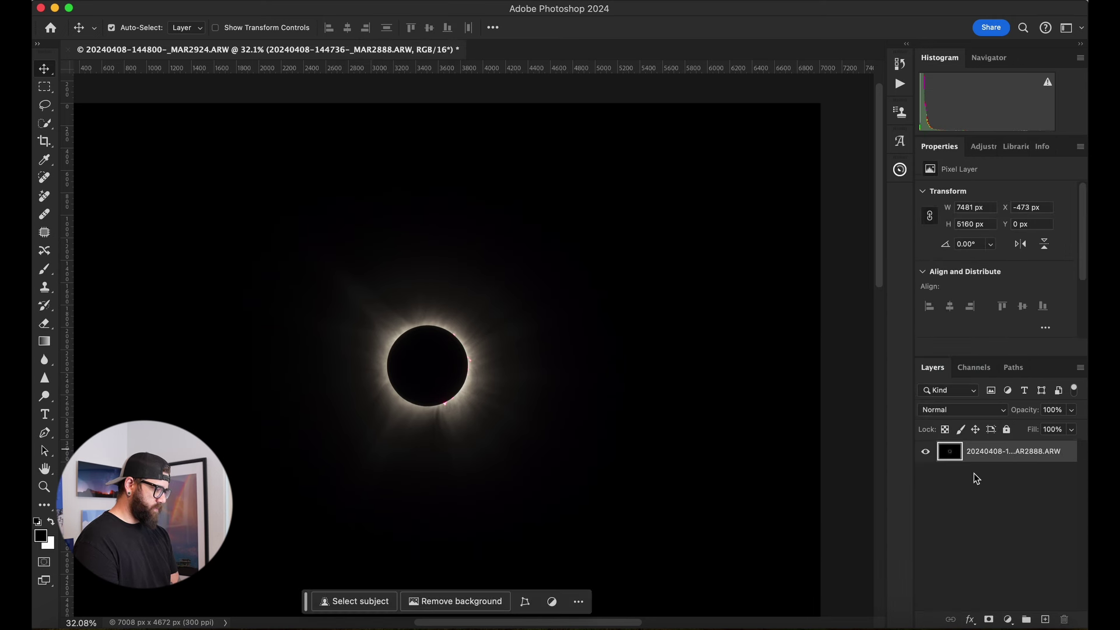
pyautogui.press('super+z')
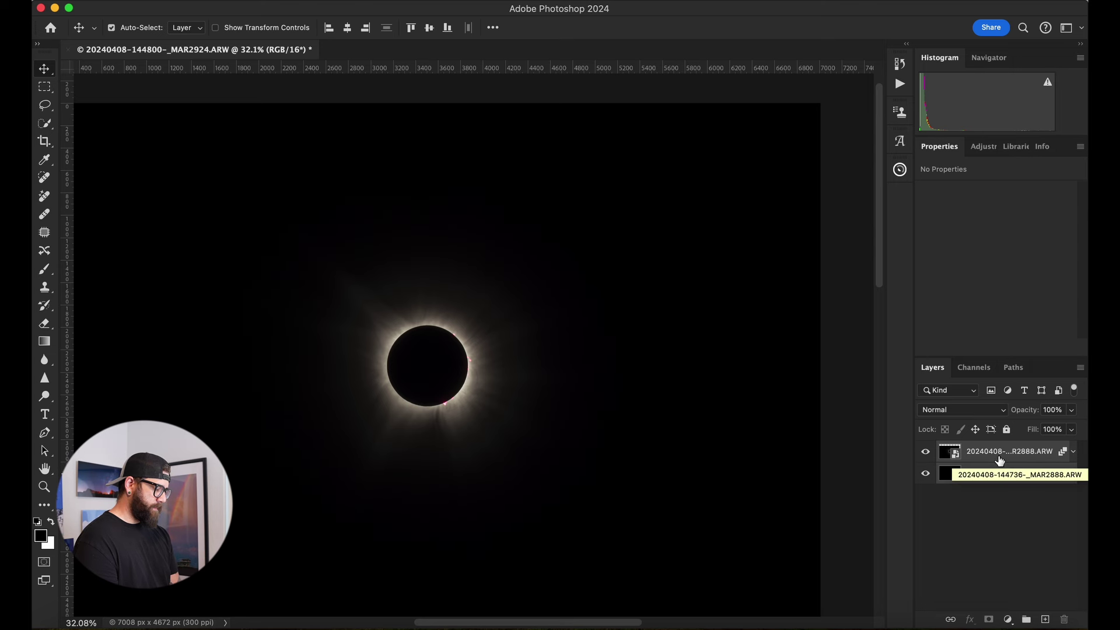
pyautogui.rightClick(1000, 461)
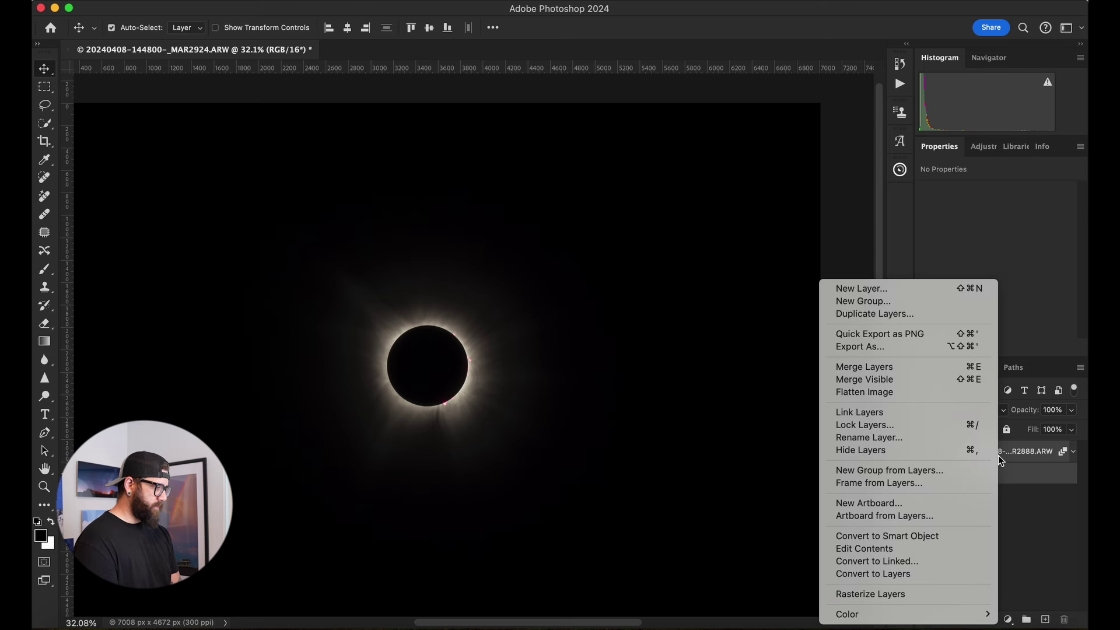
pyautogui.click(921, 369)
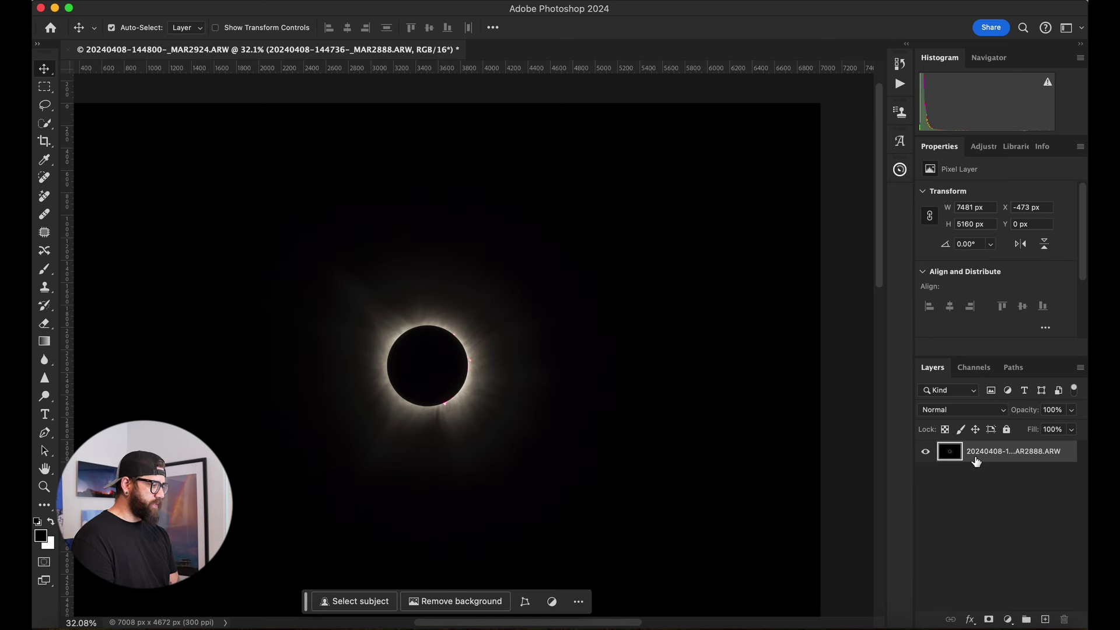
# - Duplicate the merged eclipse layer and apply the last-used Radial Blur filter to the copy
pyautogui.press('super+j')
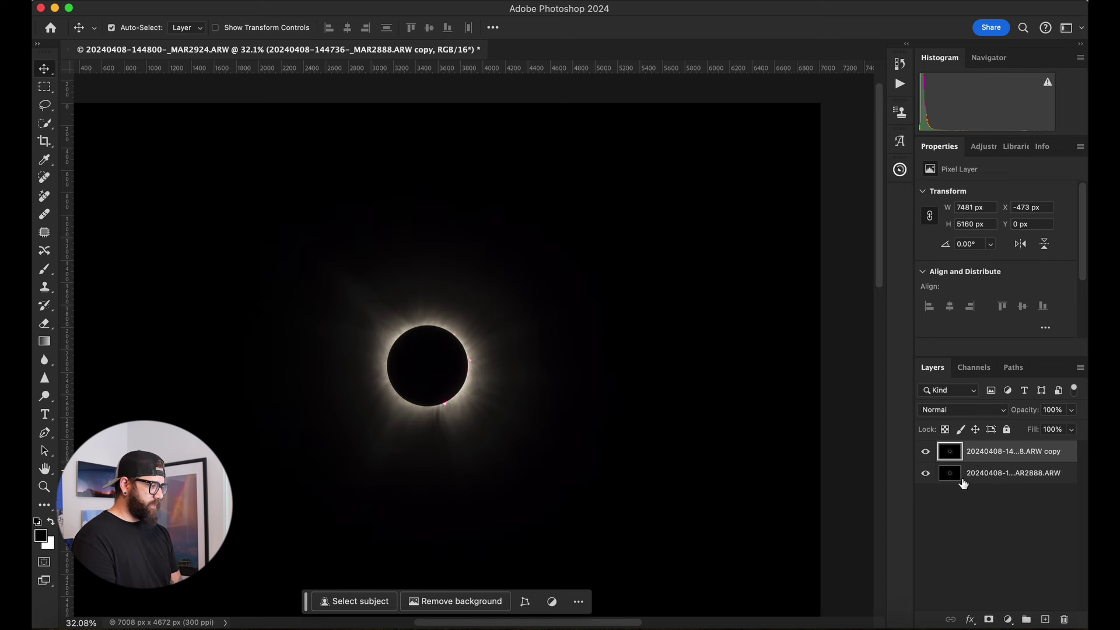
pyautogui.click(402, 0)
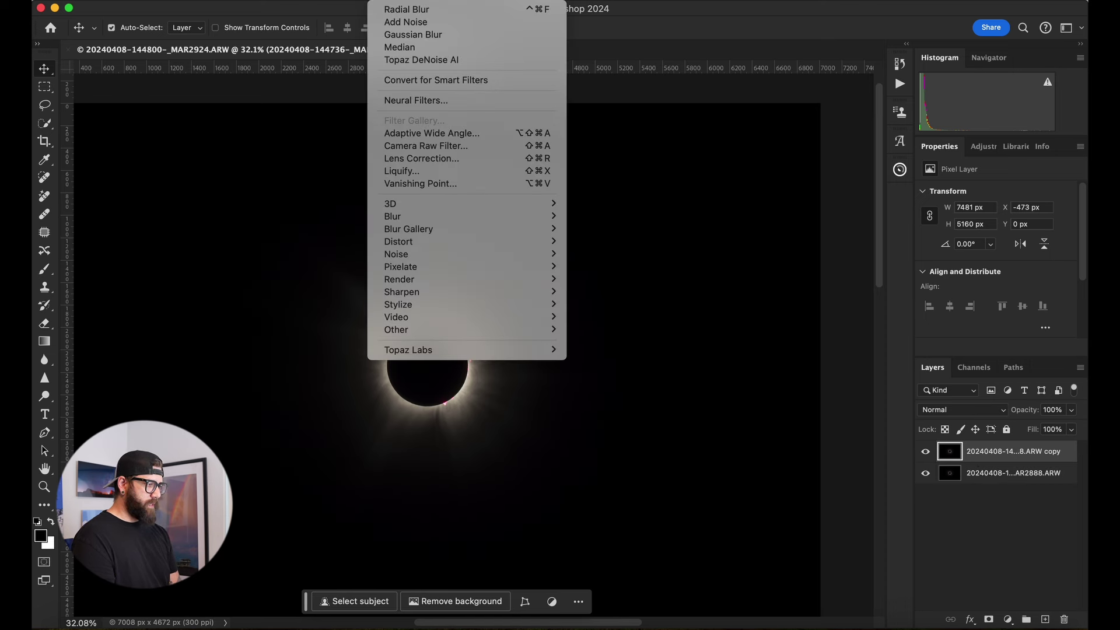
pyautogui.click(398, 8)
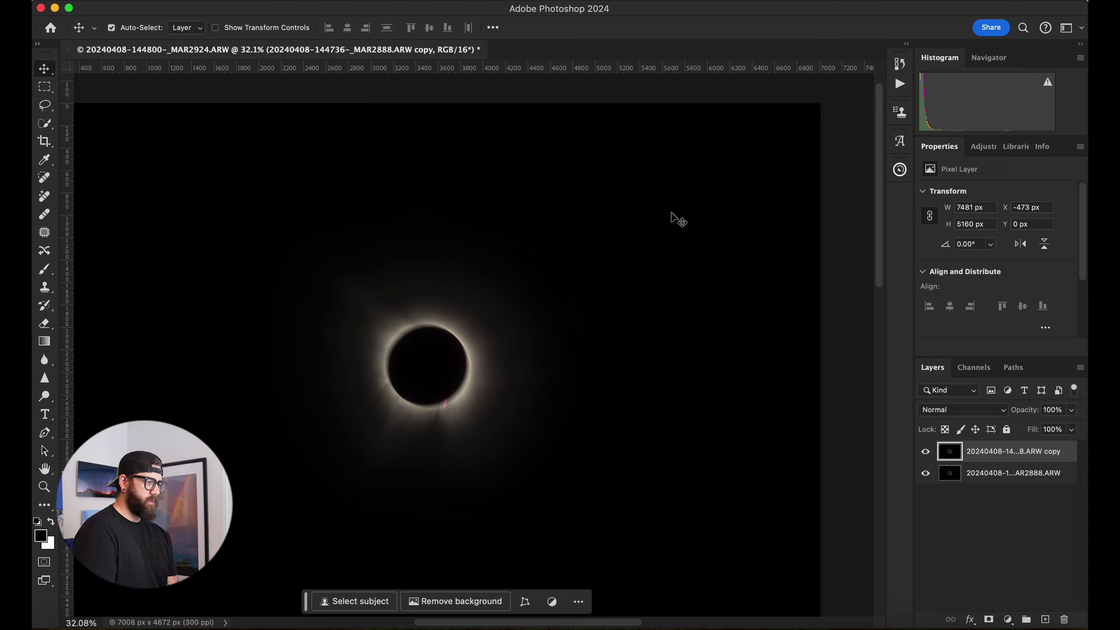
# - Start Calculations with the blurred copy layer and its Gray channel as Source 1
pyautogui.click(233, 0)
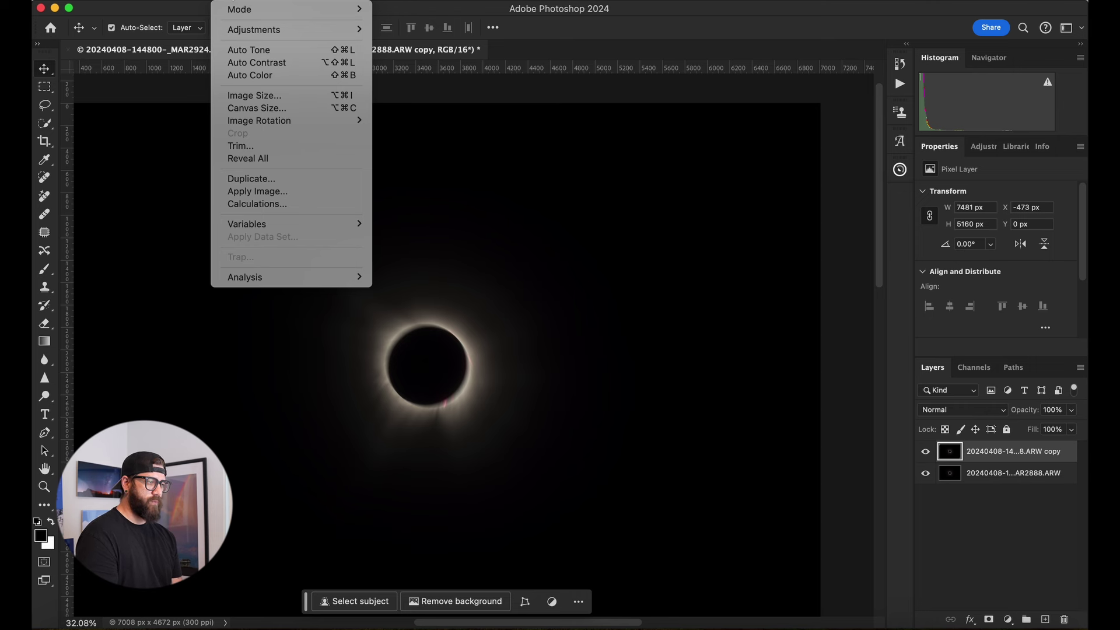
pyautogui.click(320, 204)
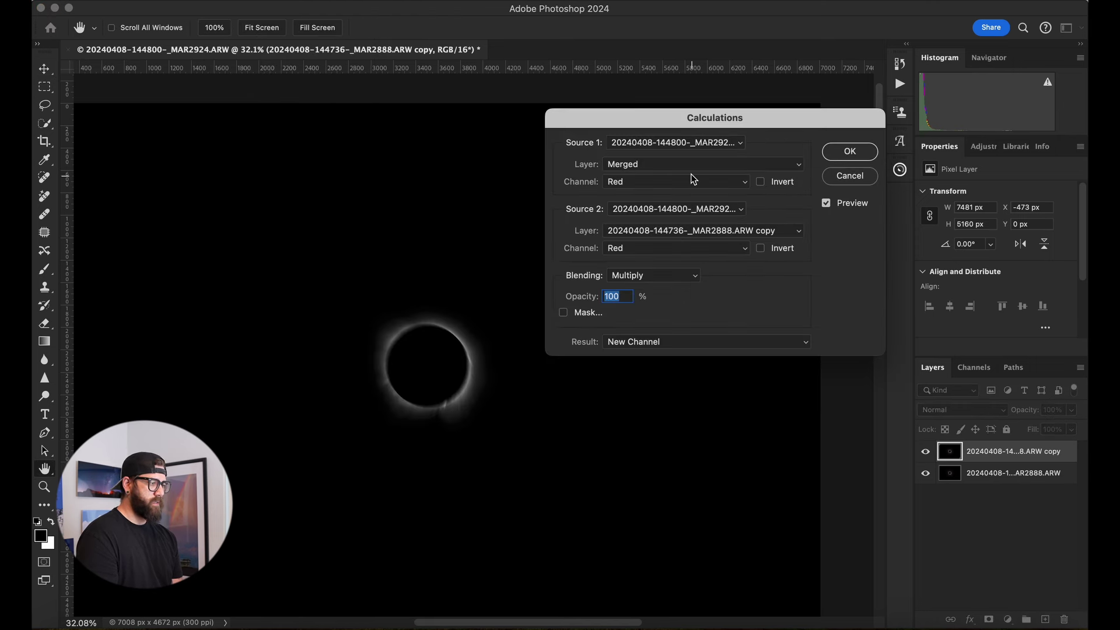
pyautogui.click(687, 169)
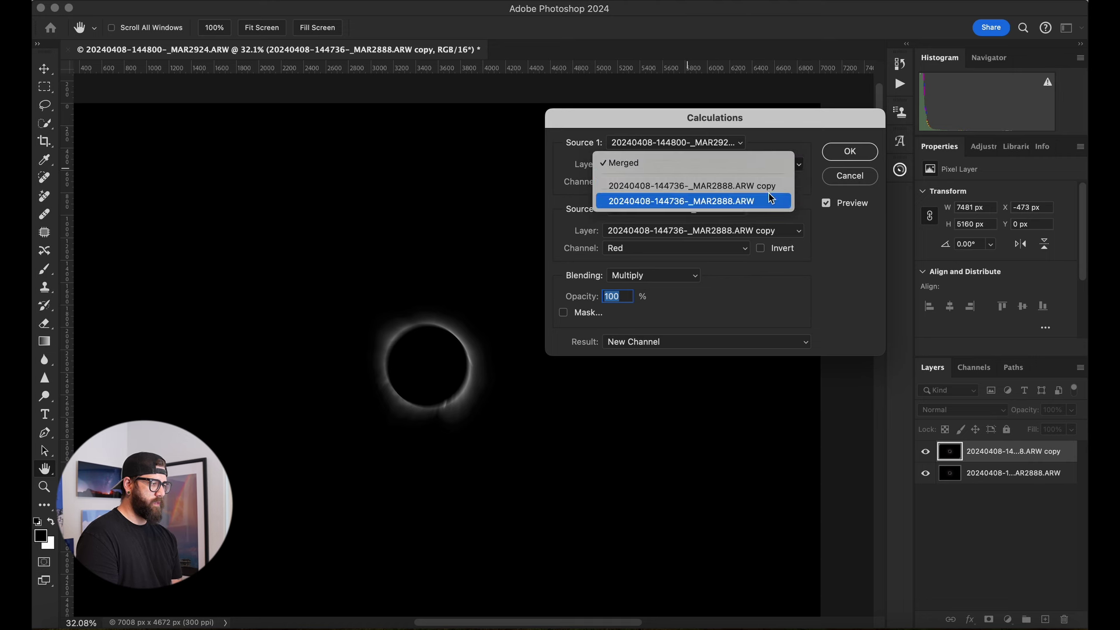
pyautogui.click(719, 186)
pyautogui.click(674, 181)
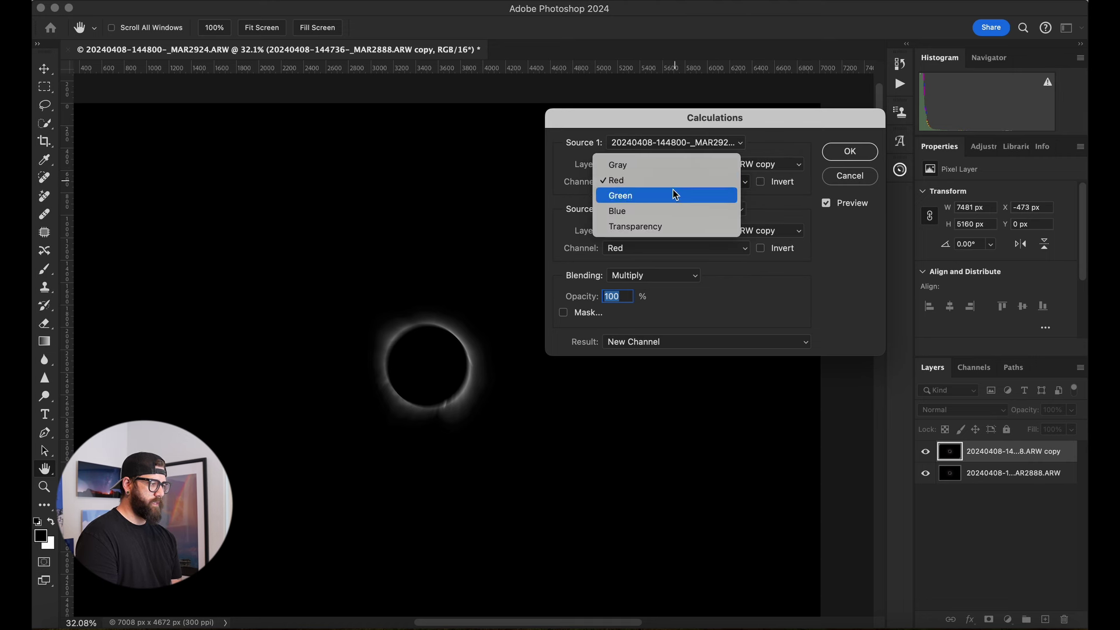
pyautogui.click(666, 165)
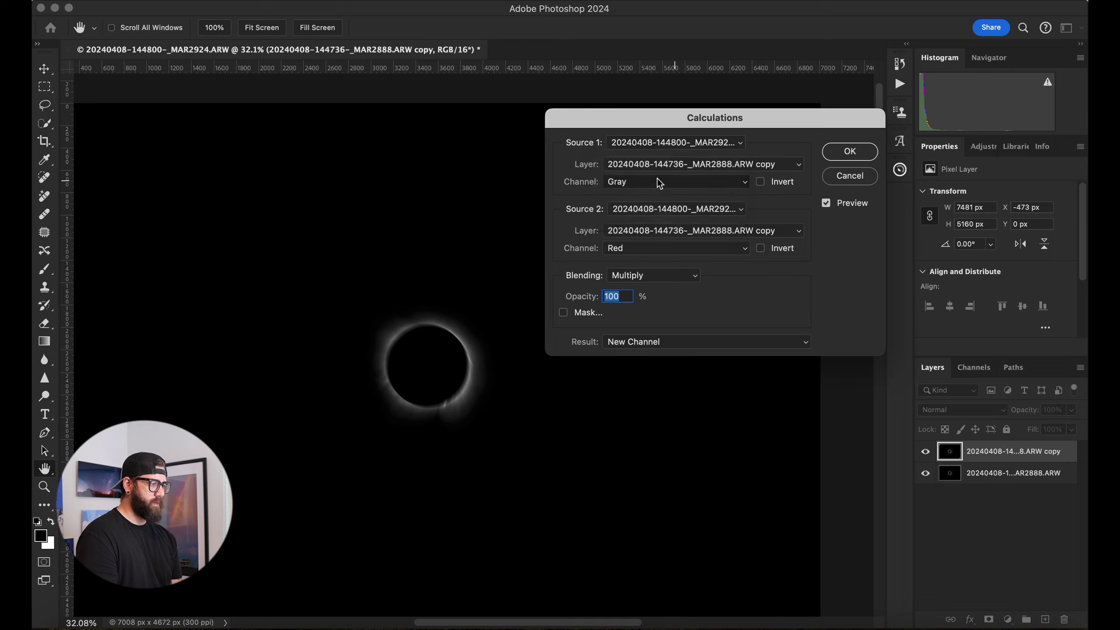
pyautogui.click(660, 229)
pyautogui.click(659, 244)
pyautogui.click(660, 246)
pyautogui.click(657, 235)
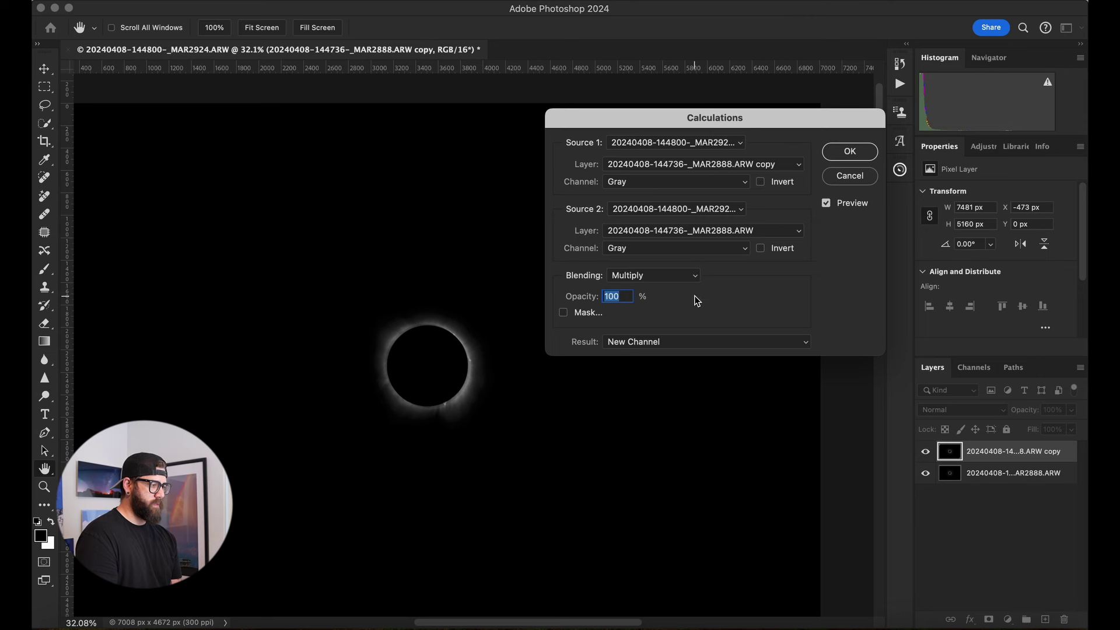
pyautogui.click(684, 275)
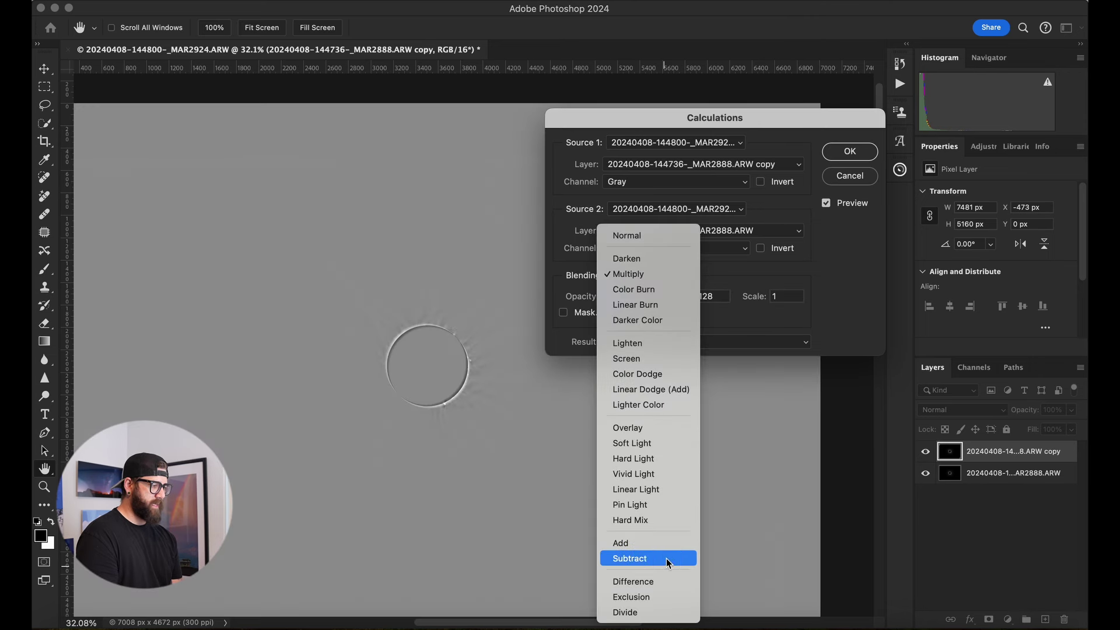
pyautogui.click(666, 558)
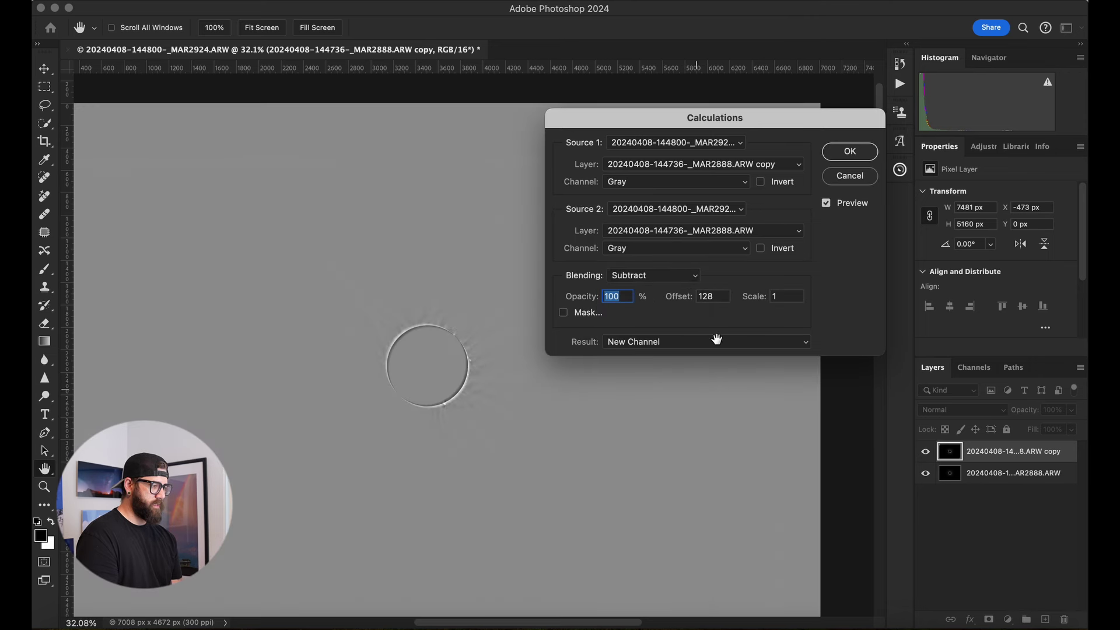
# - Try an offset of 0 for the Subtract calculation and set it back to 128
pyautogui.doubleClick(723, 300)
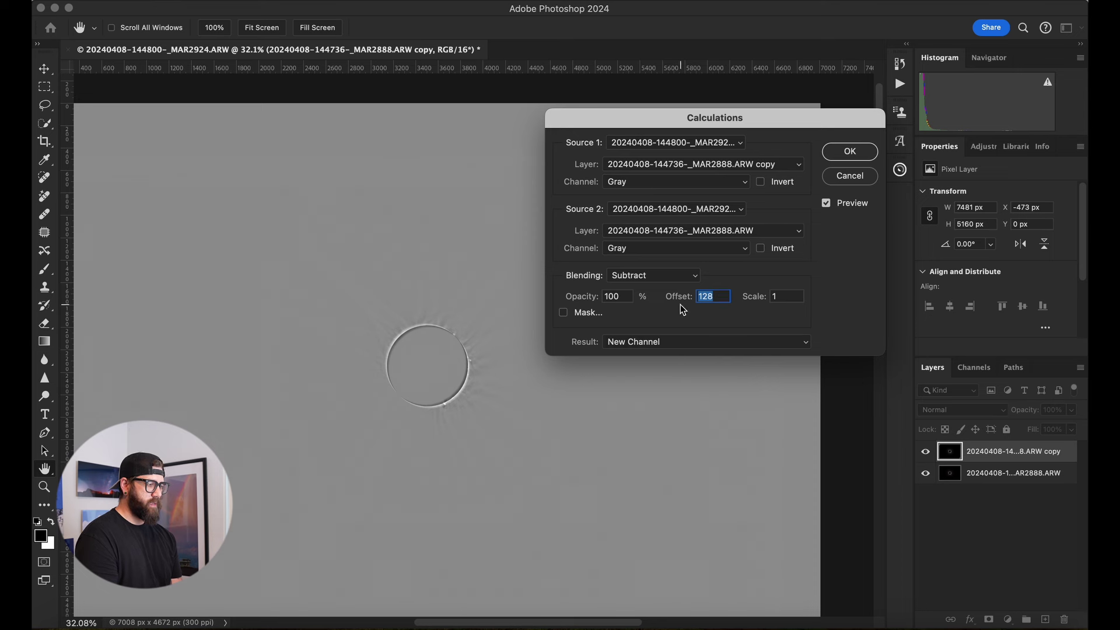
pyautogui.write('0')
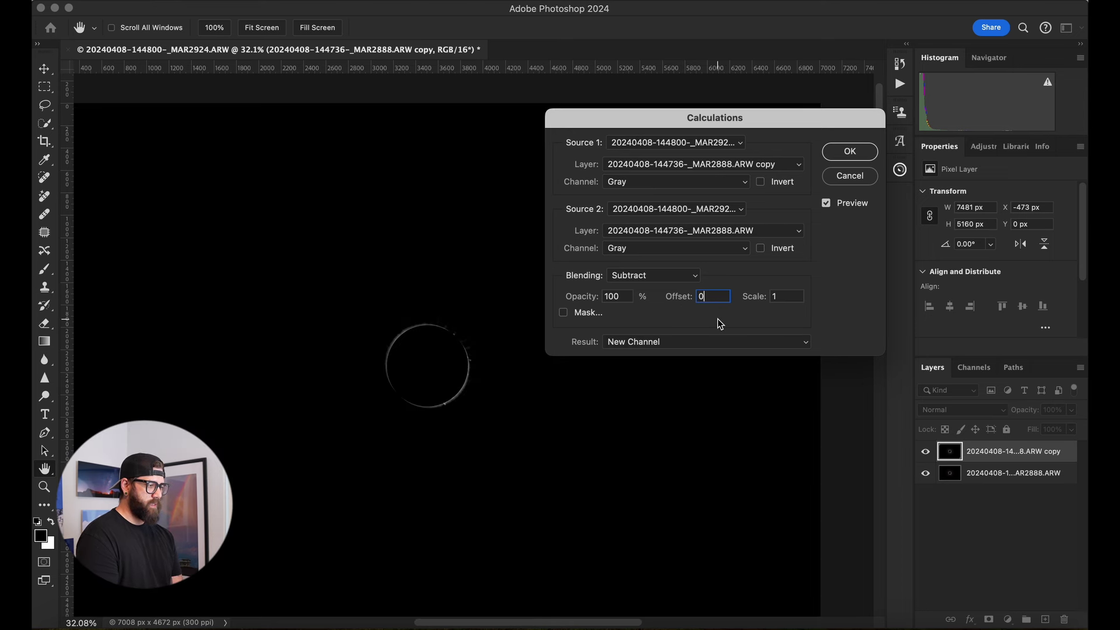
pyautogui.press('BackSpace')
pyautogui.write('1')
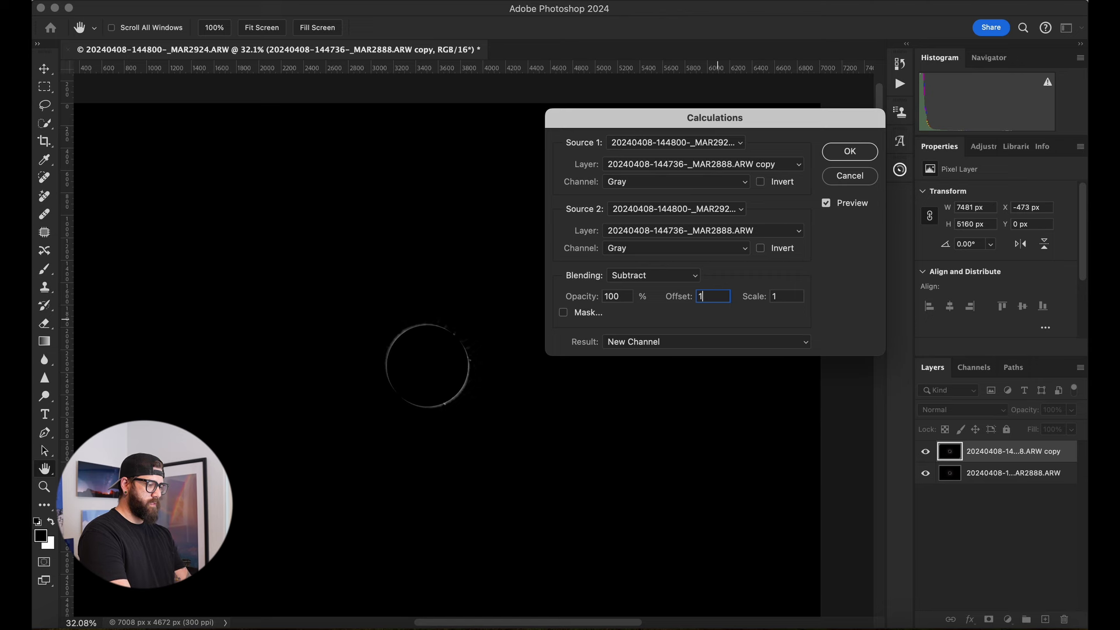
pyautogui.write('28')
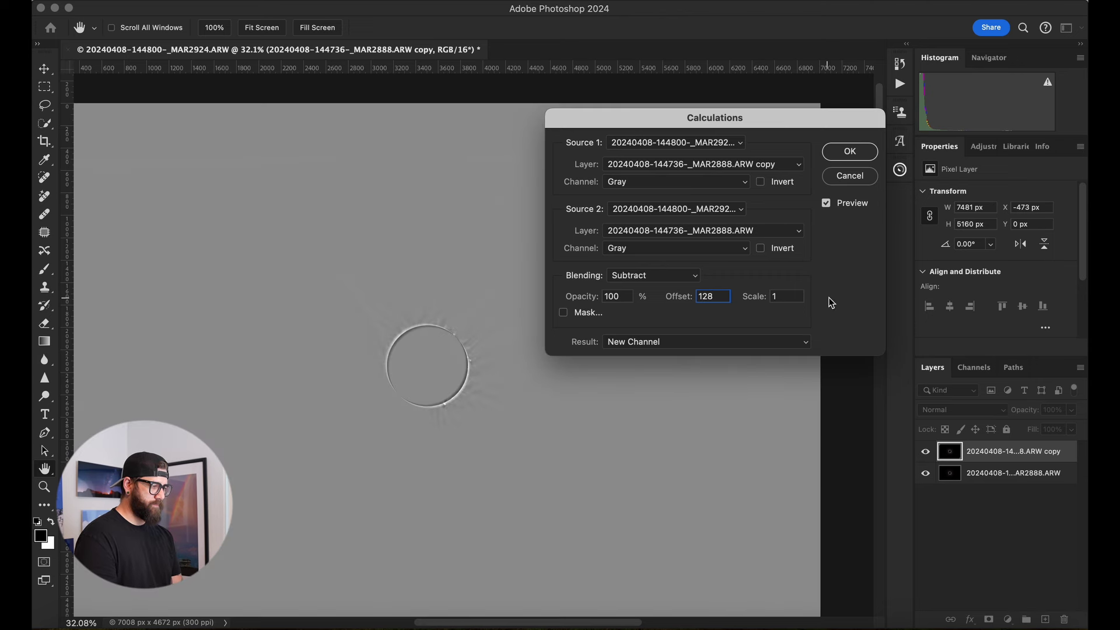
pyautogui.press('super+a')
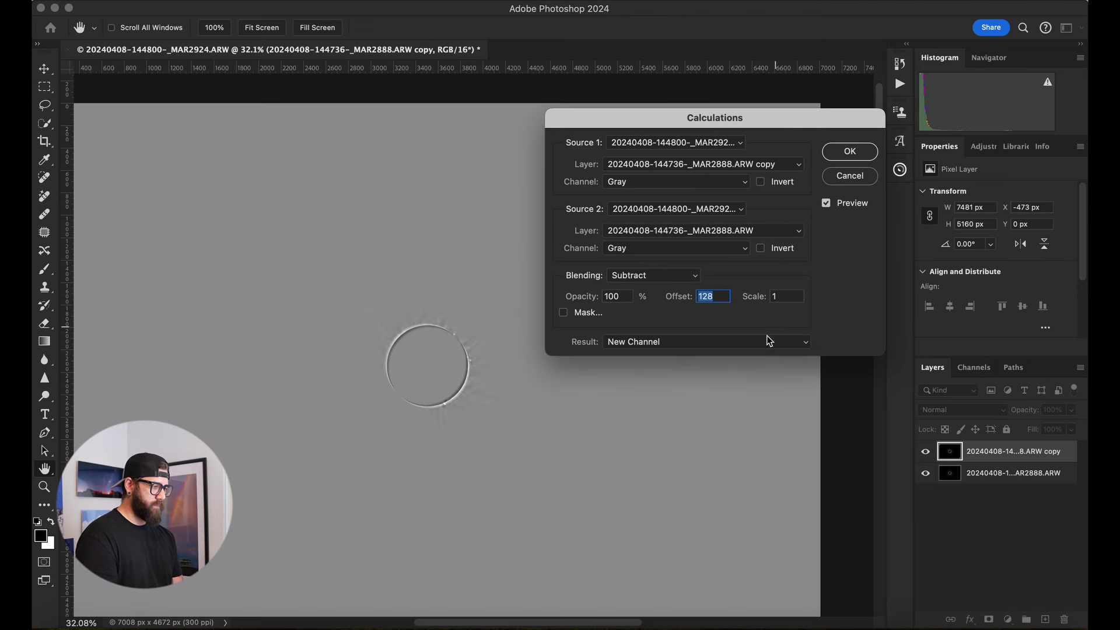
# - Output the Calculations result to a new document
pyautogui.click(752, 347)
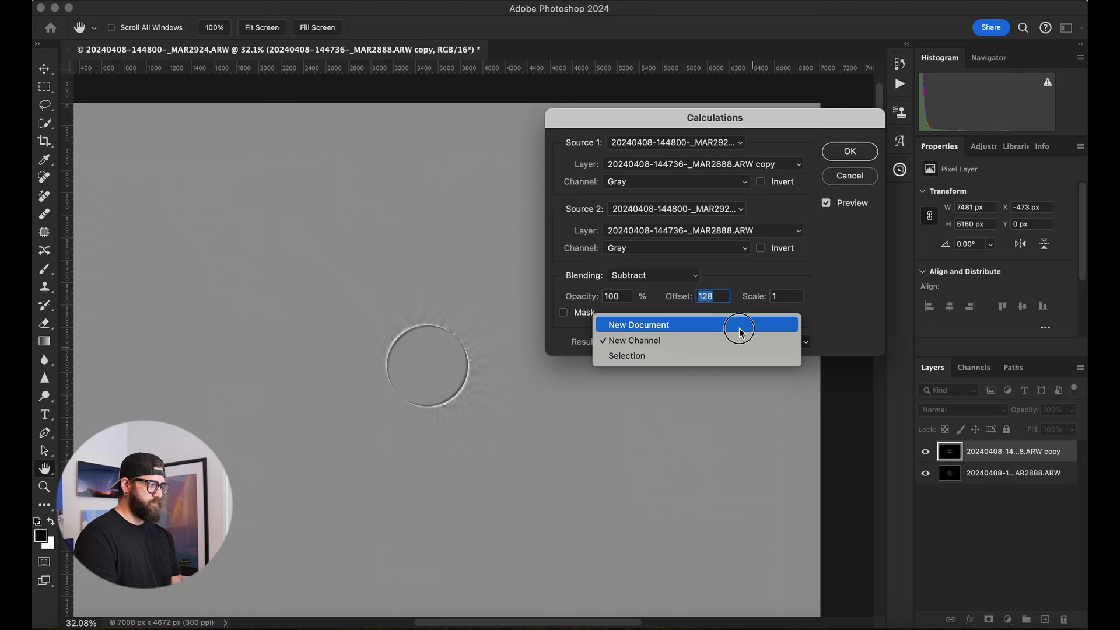
pyautogui.click(738, 325)
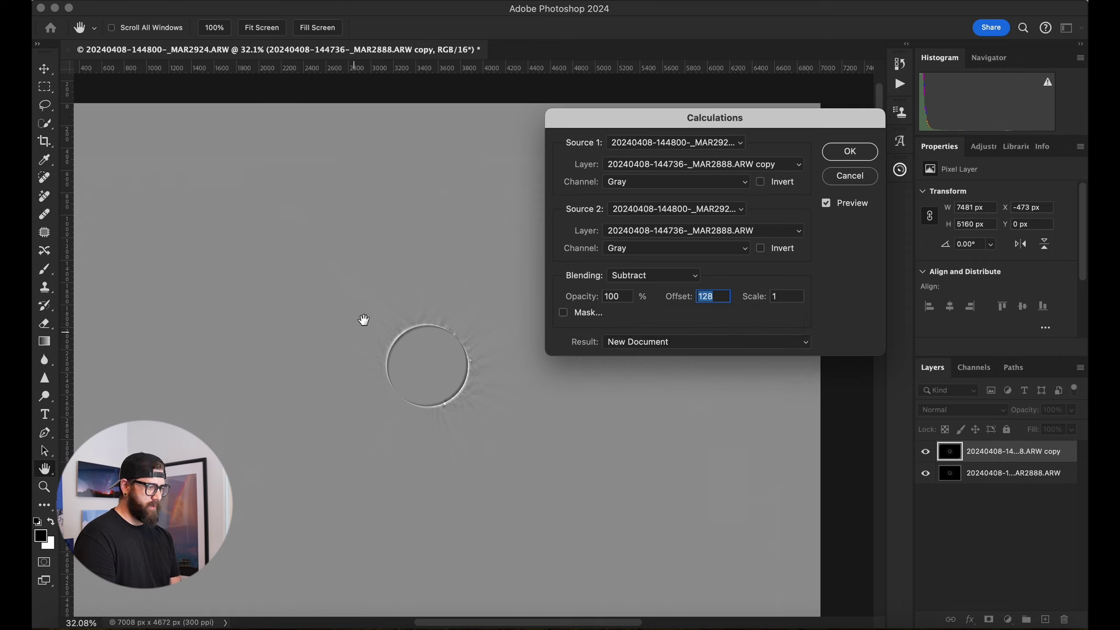
pyautogui.click(850, 152)
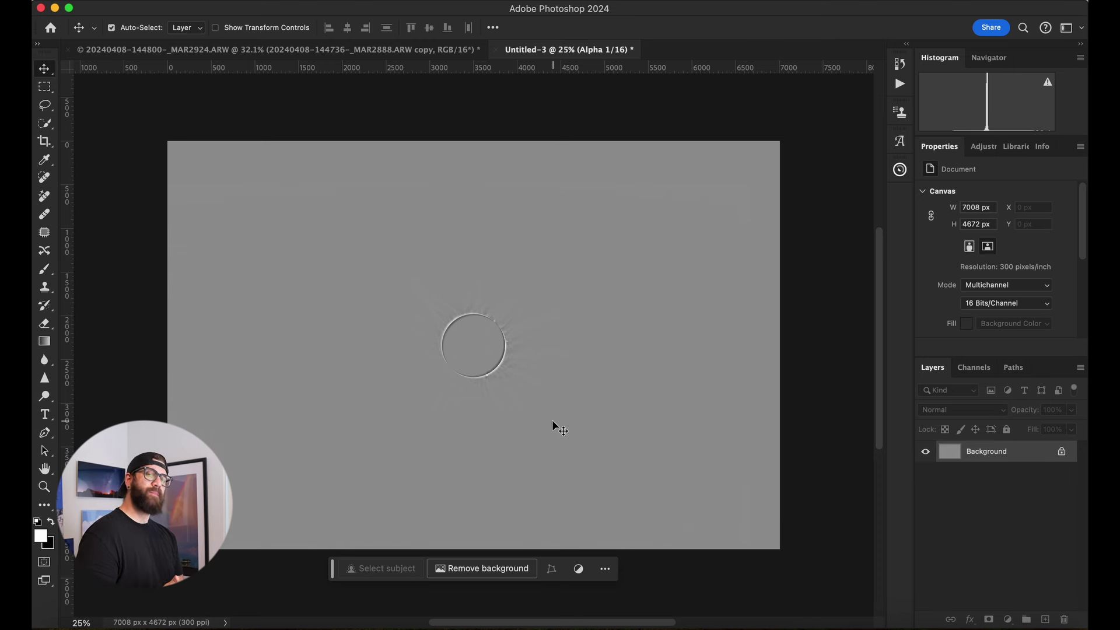
# - Copy the entire gray calculation image and paste it as a new layer on top in the eclipse document
pyautogui.press('super')
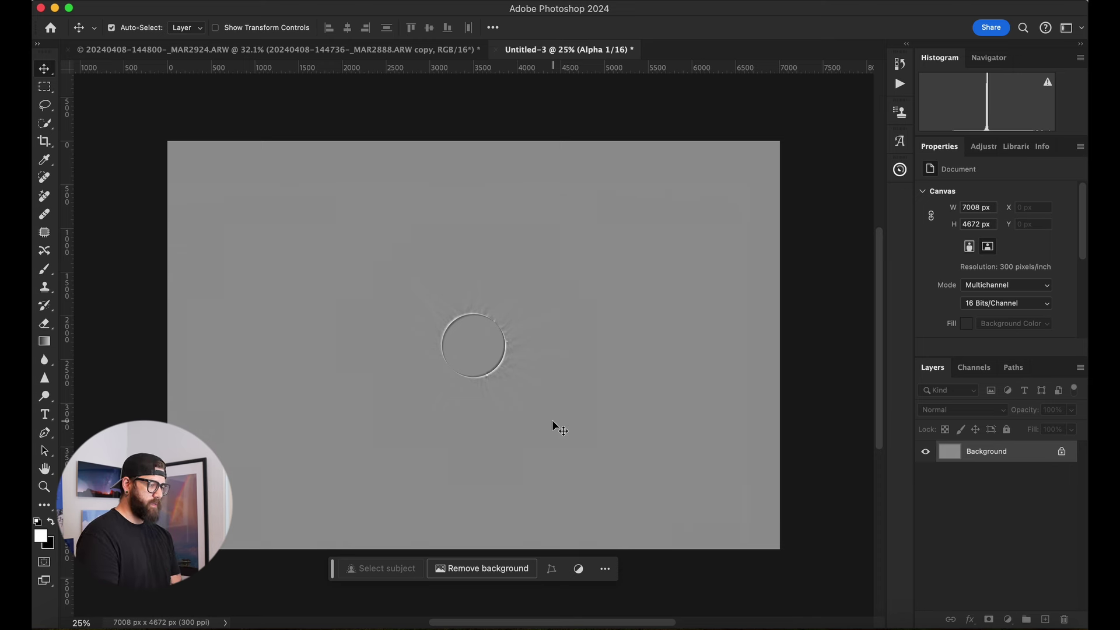
pyautogui.press('super+a')
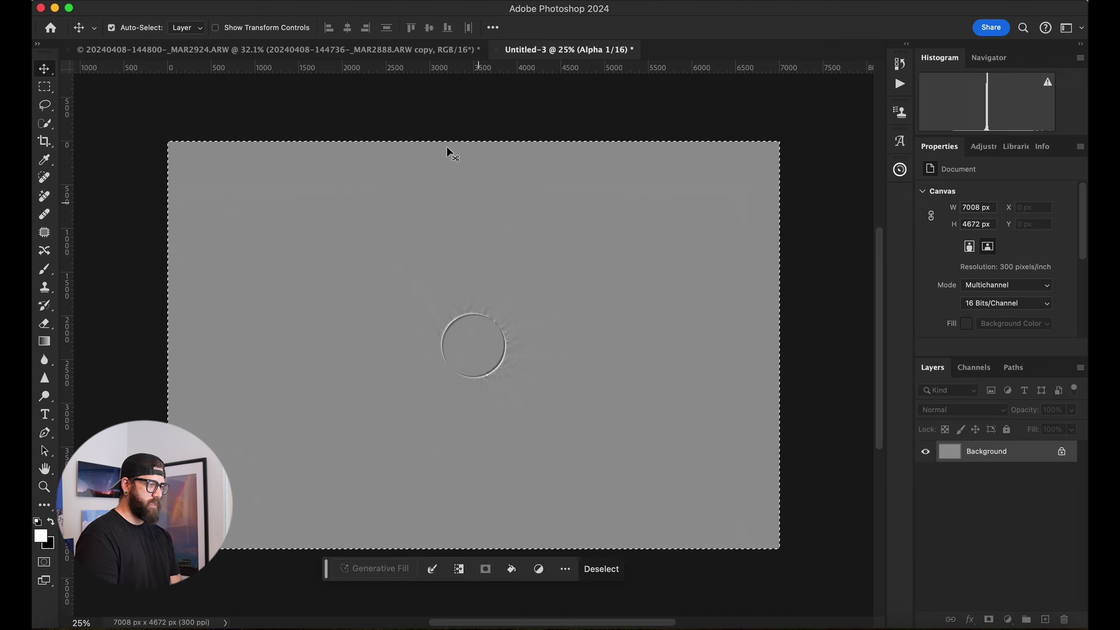
pyautogui.press('super')
pyautogui.click(435, 49)
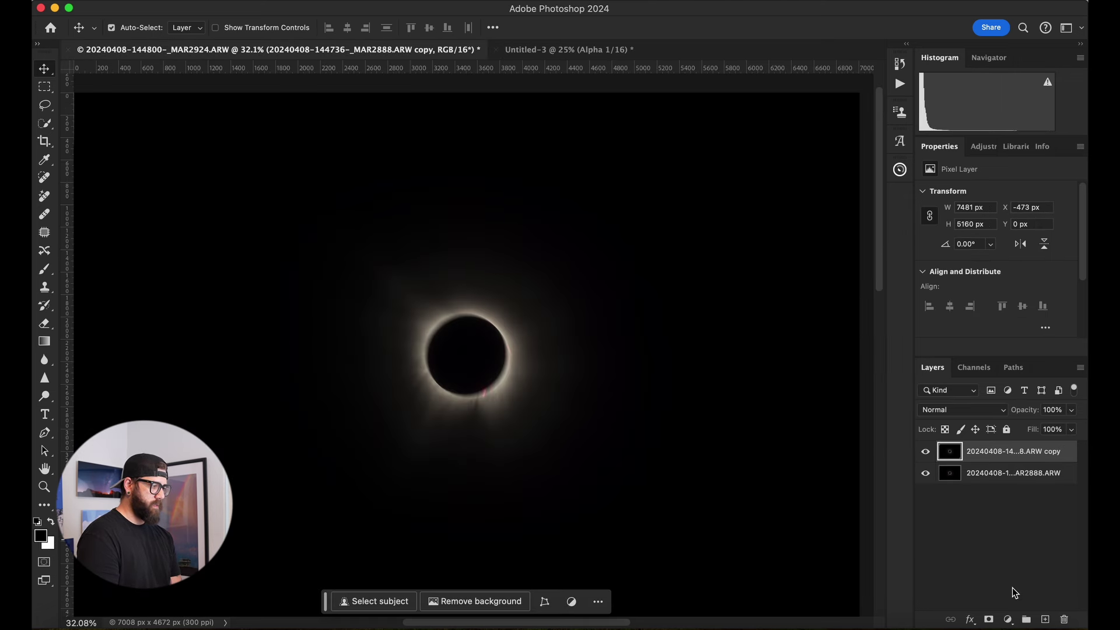
pyautogui.press('super+v')
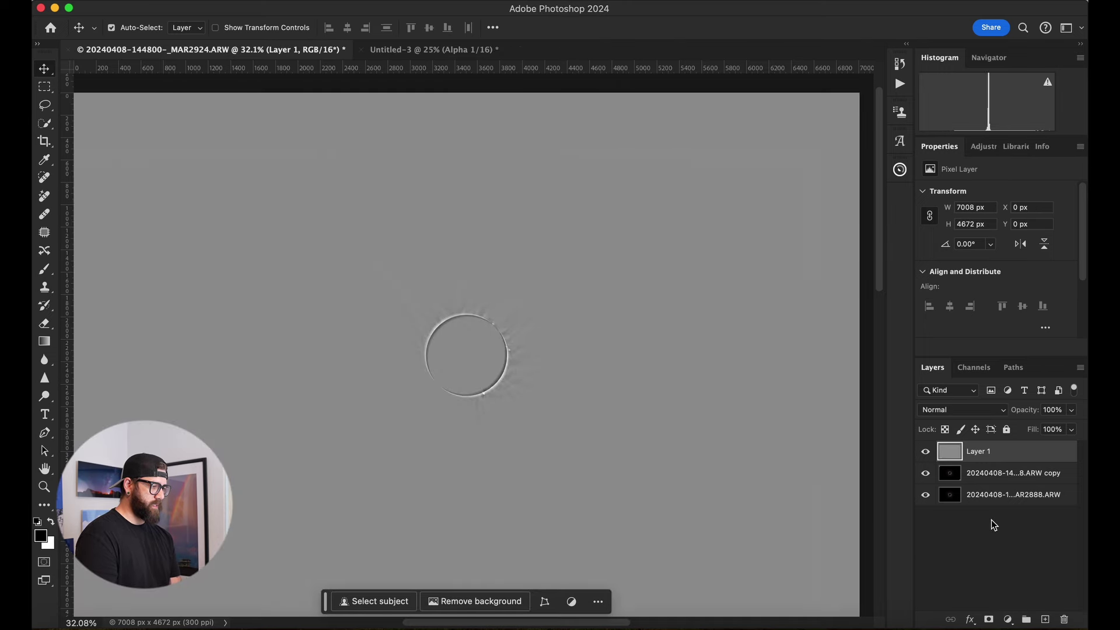
pyautogui.click(926, 474)
pyautogui.click(979, 411)
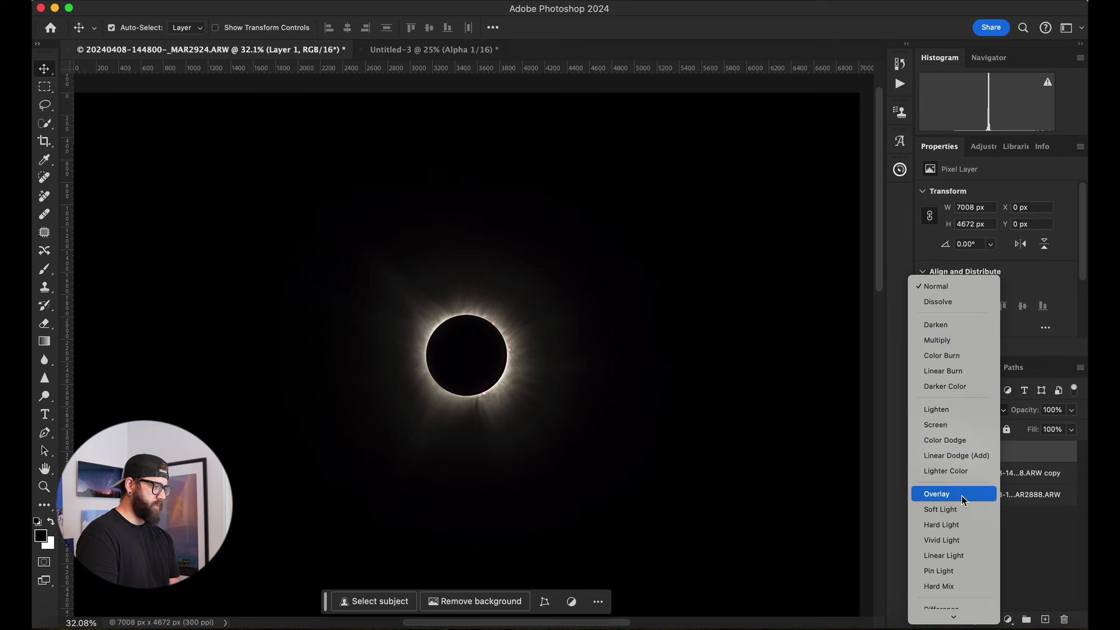
pyautogui.click(961, 505)
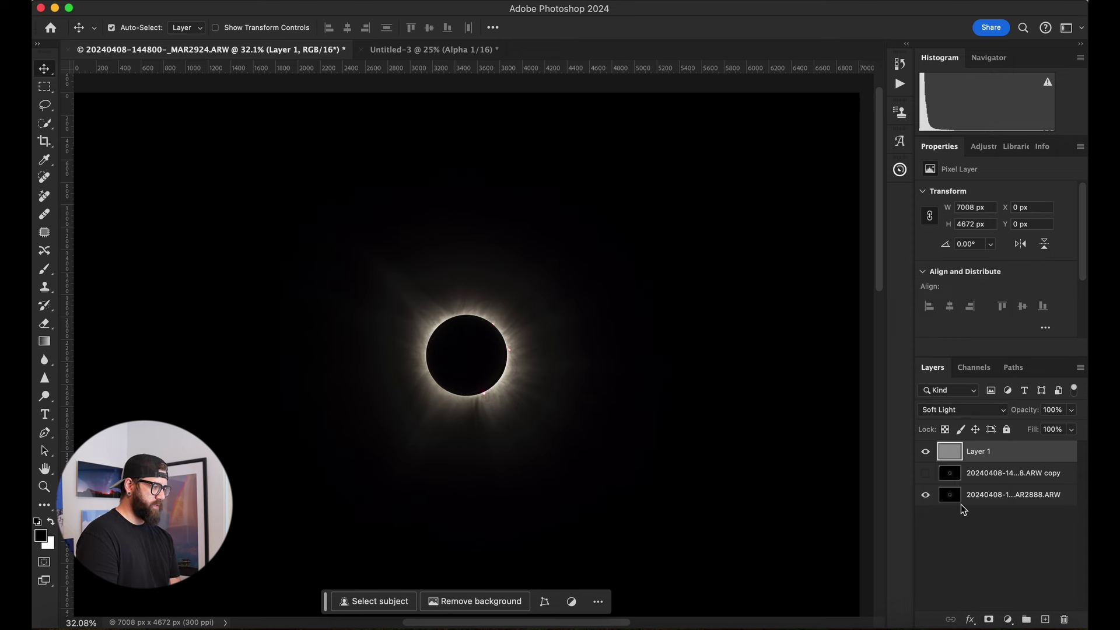
# - Compare the corona detail around the moon's edge up close with and without the Soft Light gray layer
pyautogui.click(926, 452)
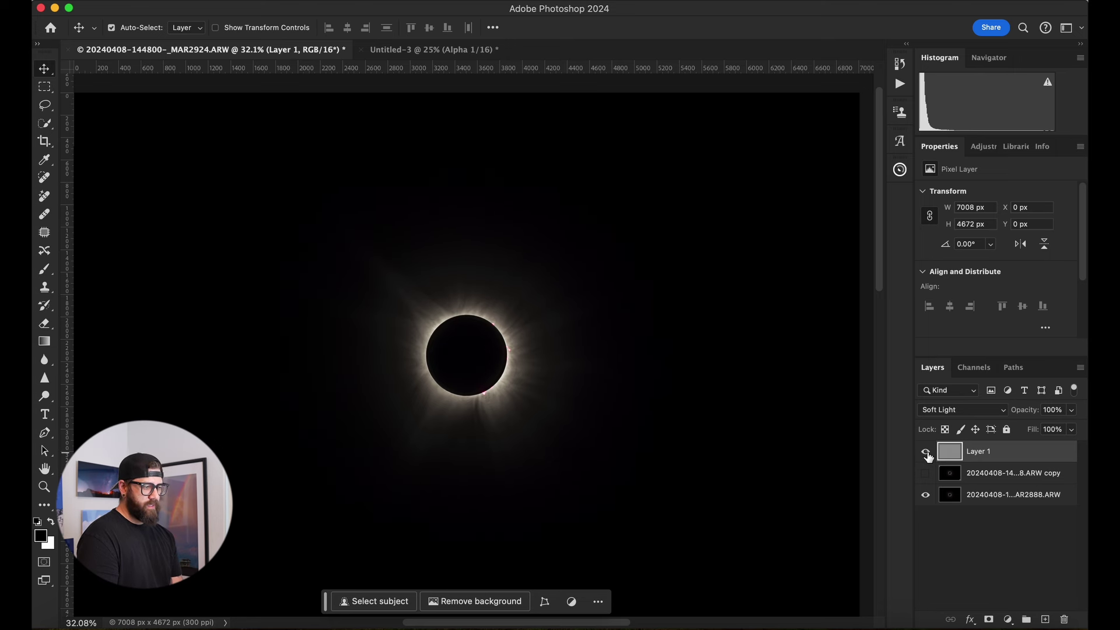
pyautogui.click(926, 452)
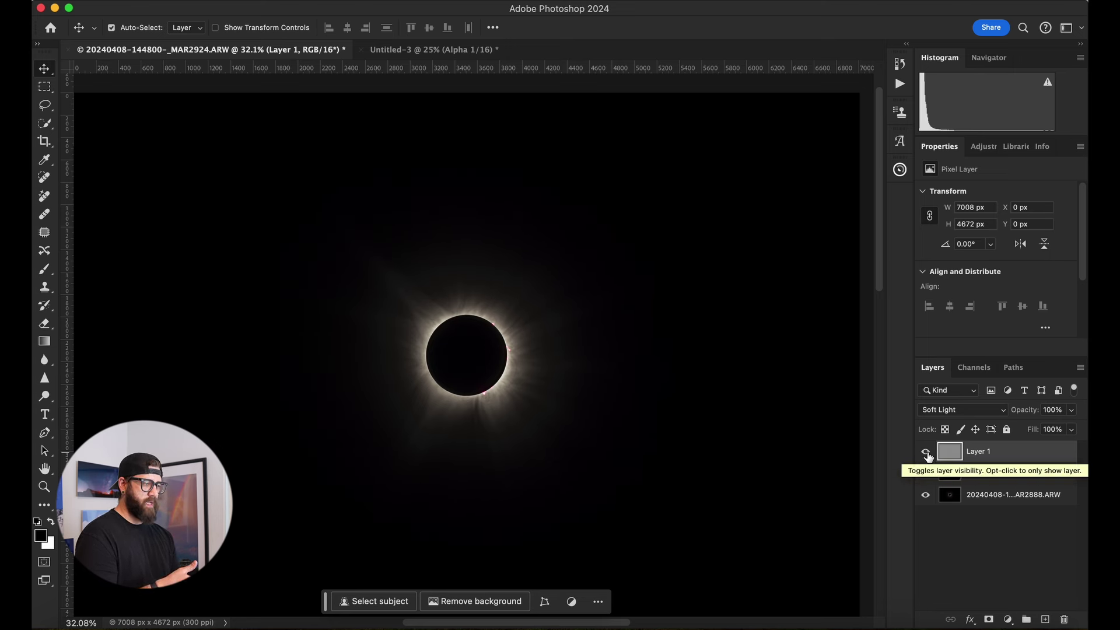
pyautogui.press('z')
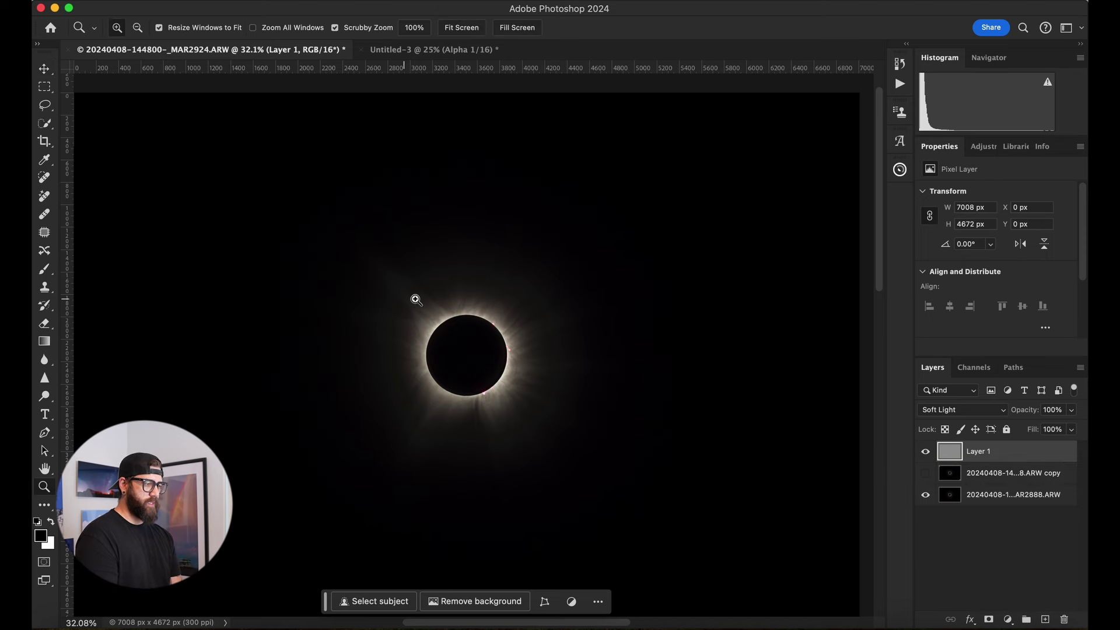
pyautogui.click(416, 300)
pyautogui.click(416, 300)
pyautogui.click(415, 300)
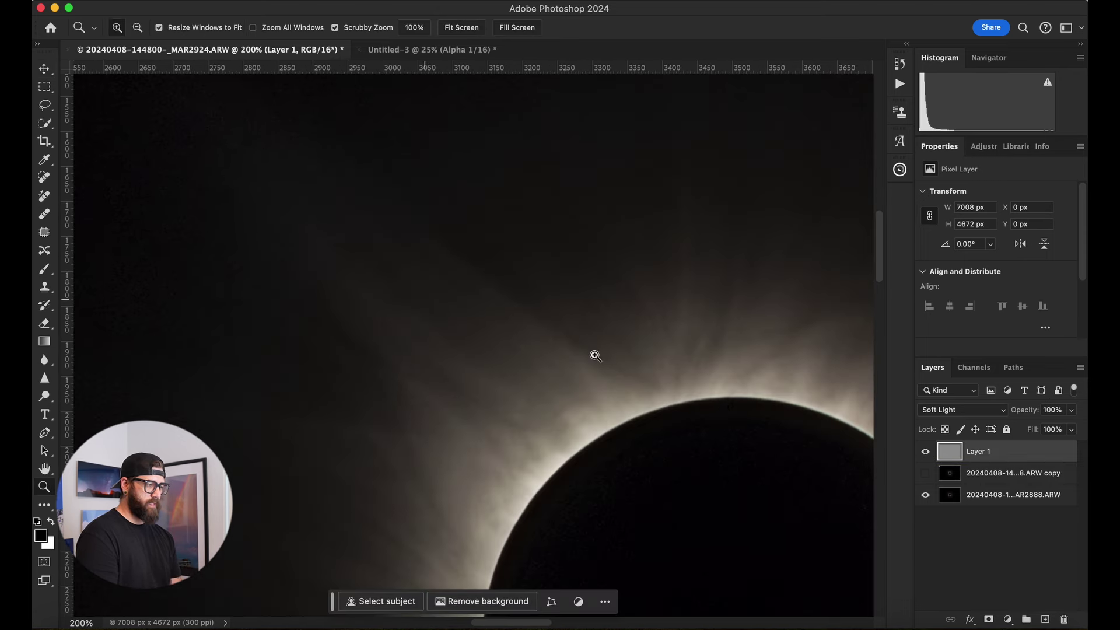
pyautogui.click(926, 452)
pyautogui.click(925, 453)
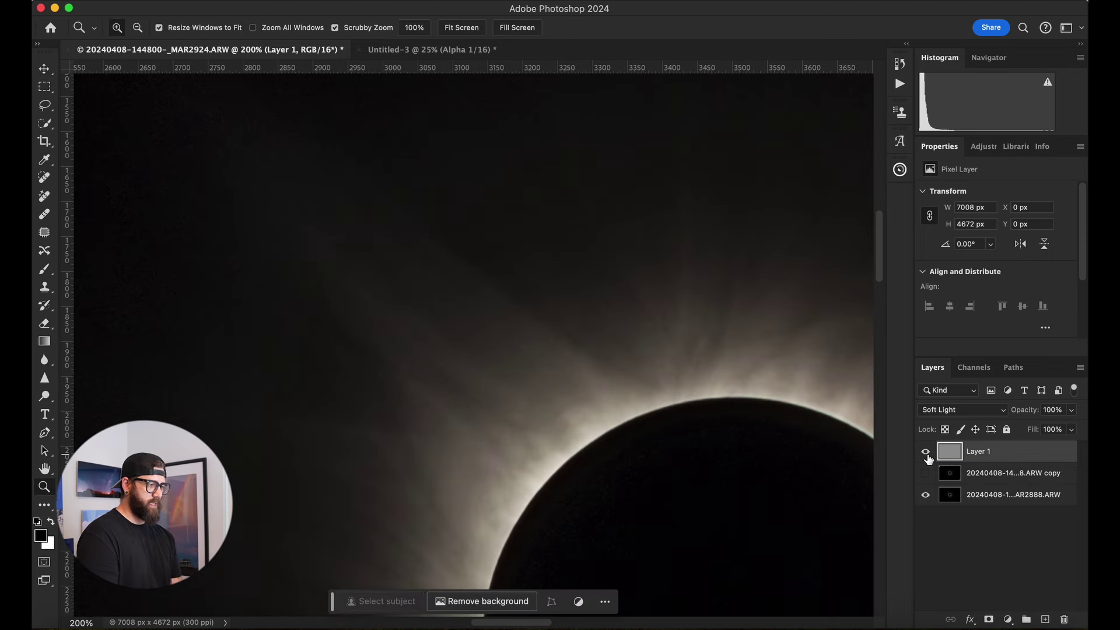
pyautogui.click(926, 452)
pyautogui.click(926, 452)
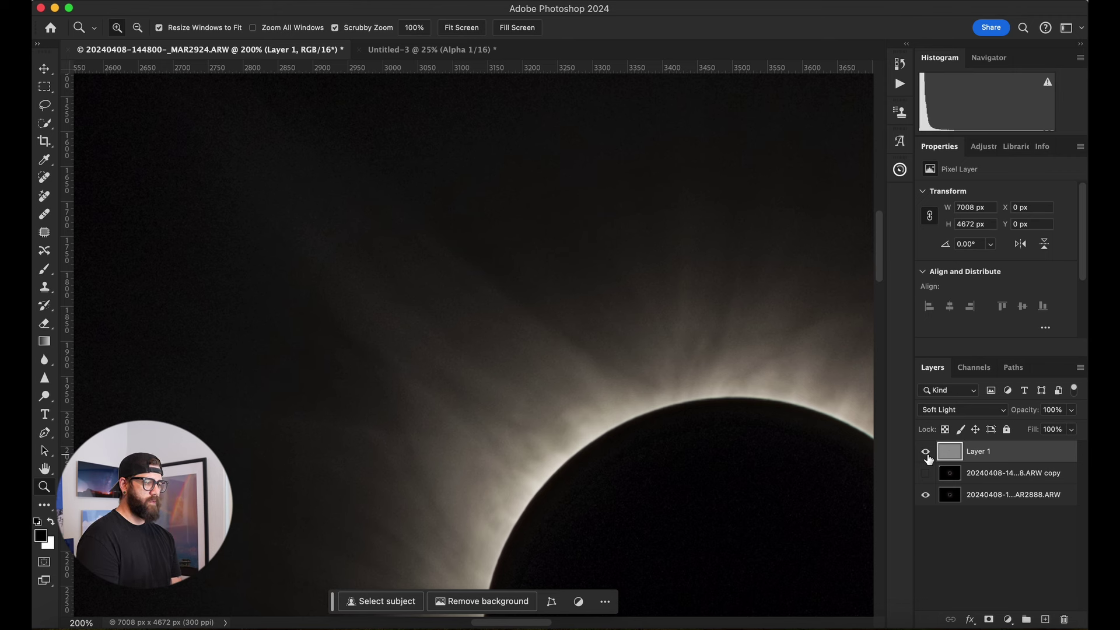
pyautogui.click(927, 454)
pyautogui.click(926, 454)
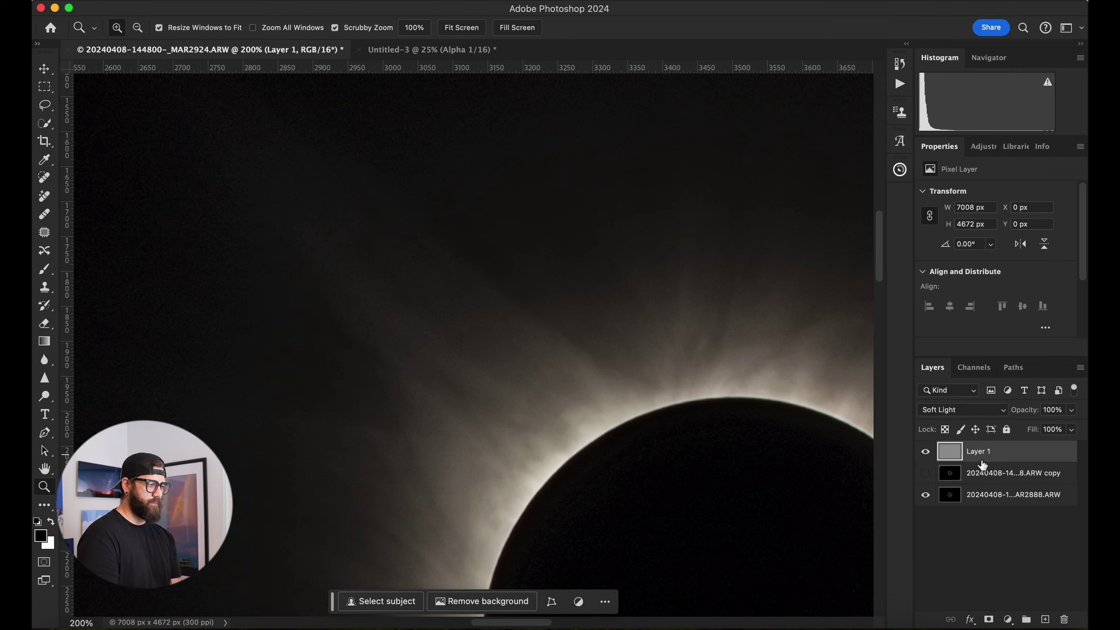
pyautogui.rightClick(566, 447)
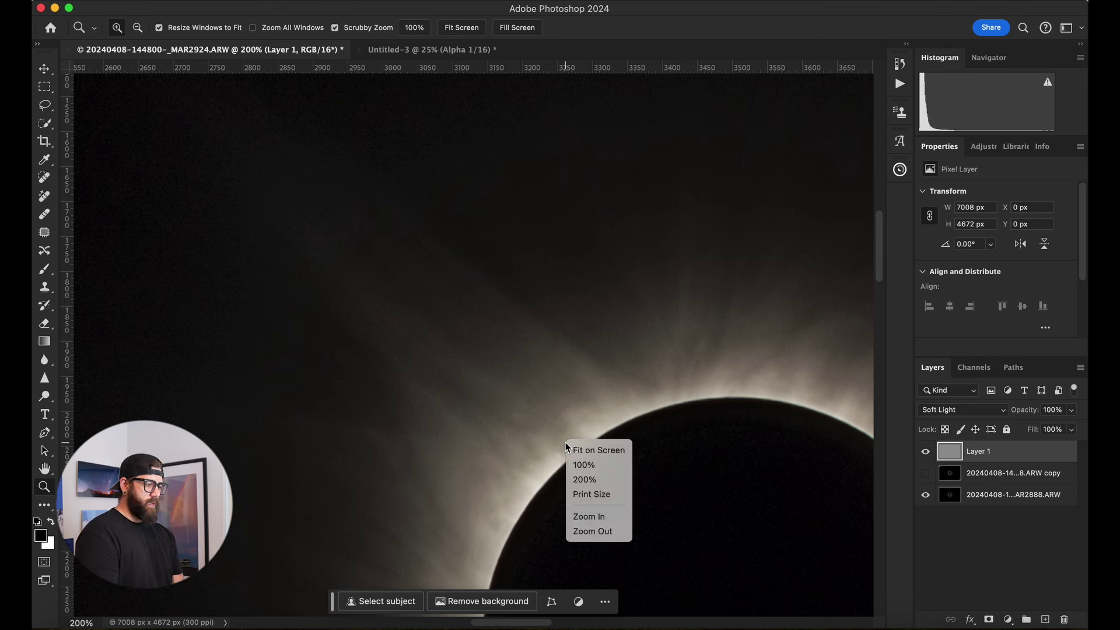
pyautogui.press('super+minus')
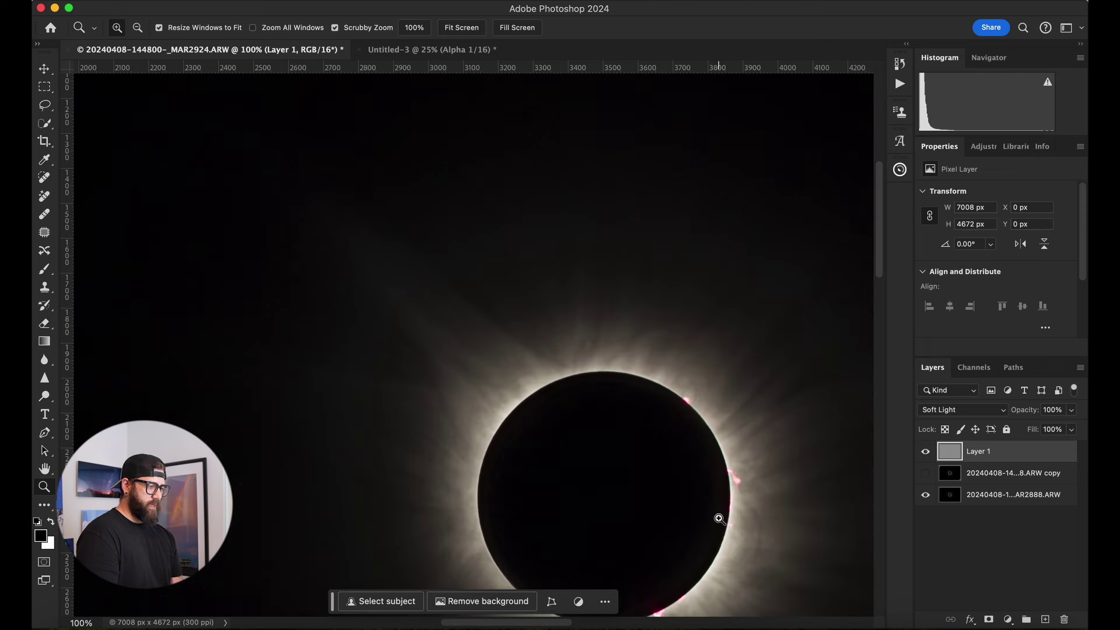
pyautogui.rightClick(647, 454)
pyautogui.click(676, 461)
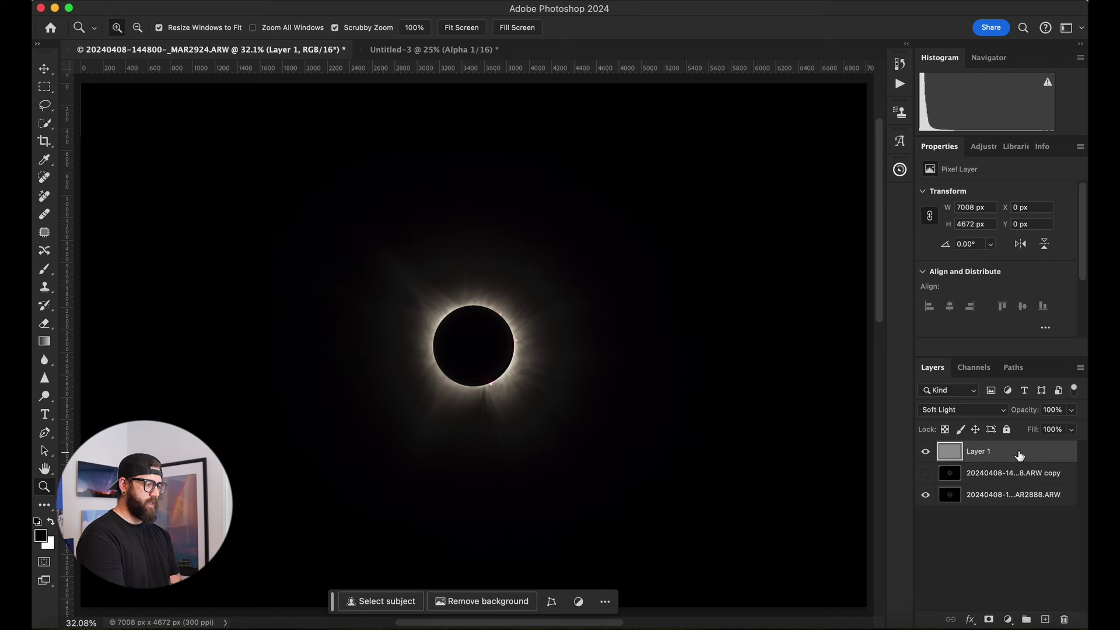
# - Duplicate the Soft Light gray layer three times and compare the stacked effect with the base eclipse layer alone
pyautogui.press('super+j')
pyautogui.press('super+j')
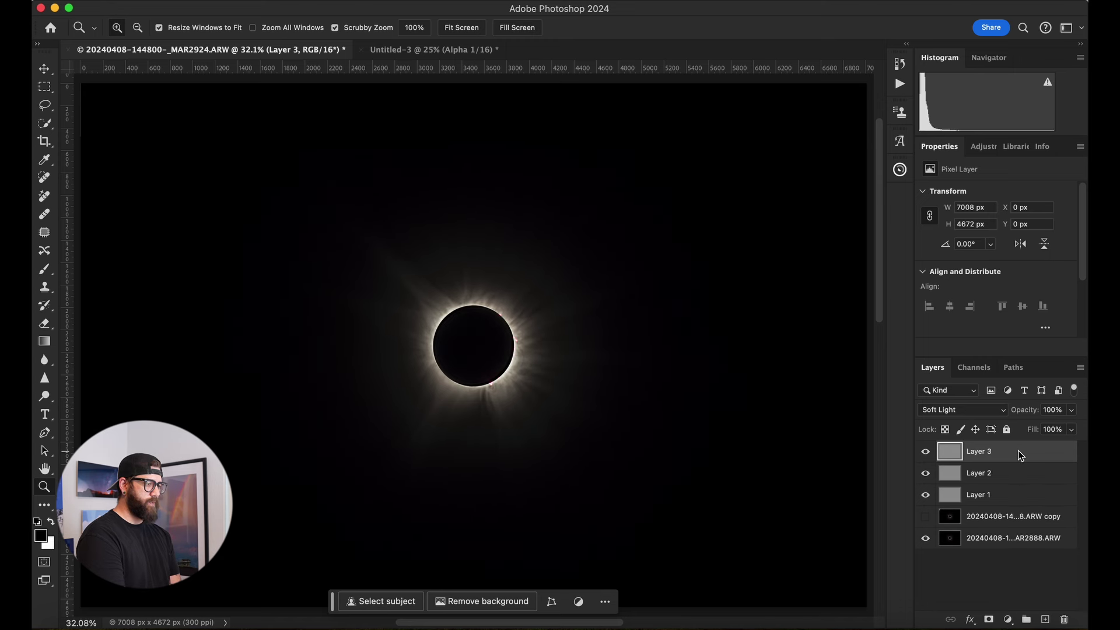
pyautogui.press('super+j')
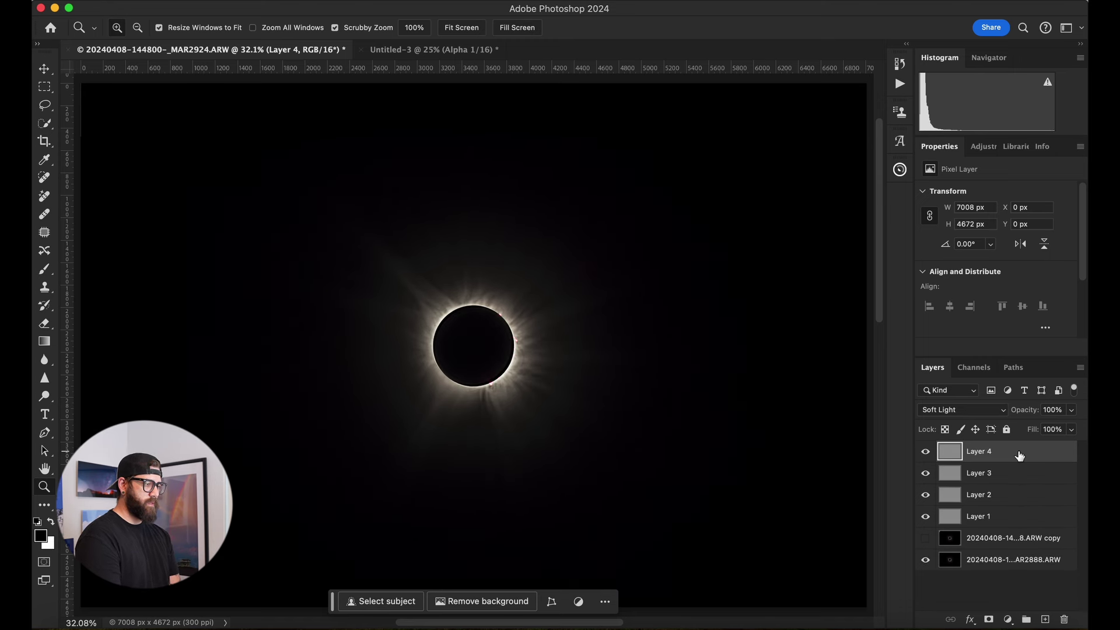
pyautogui.click(437, 294)
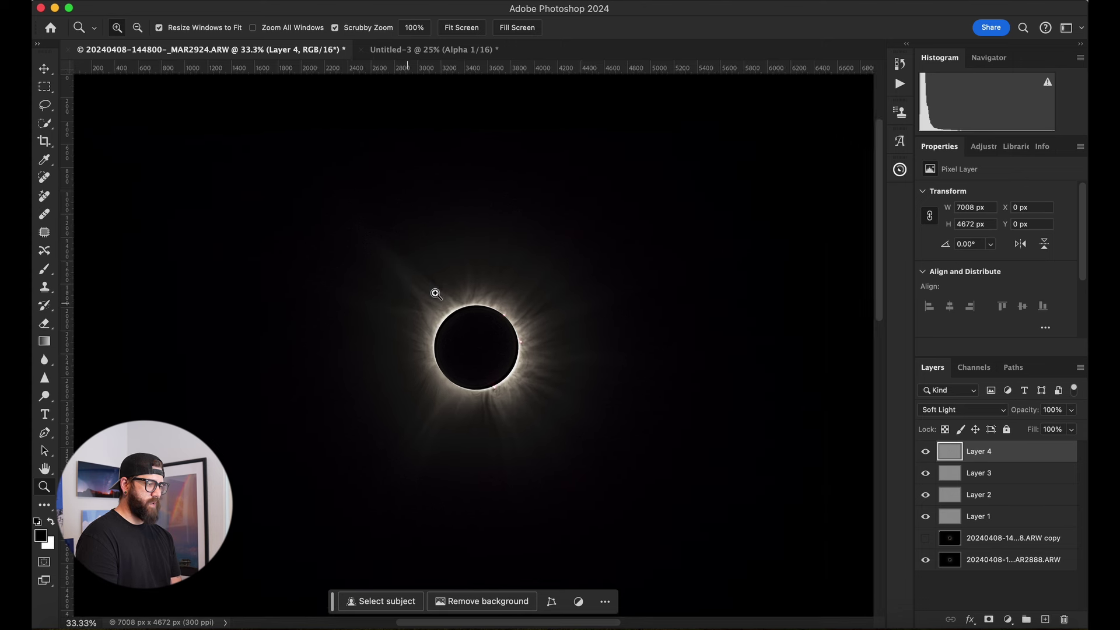
pyautogui.click(928, 455)
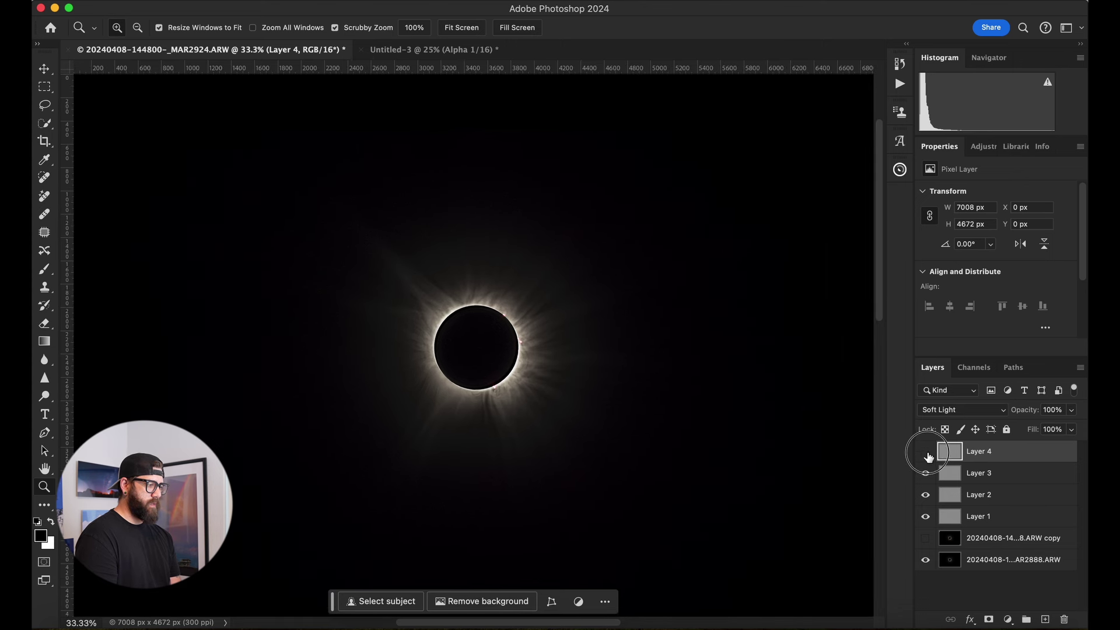
pyautogui.click(927, 453)
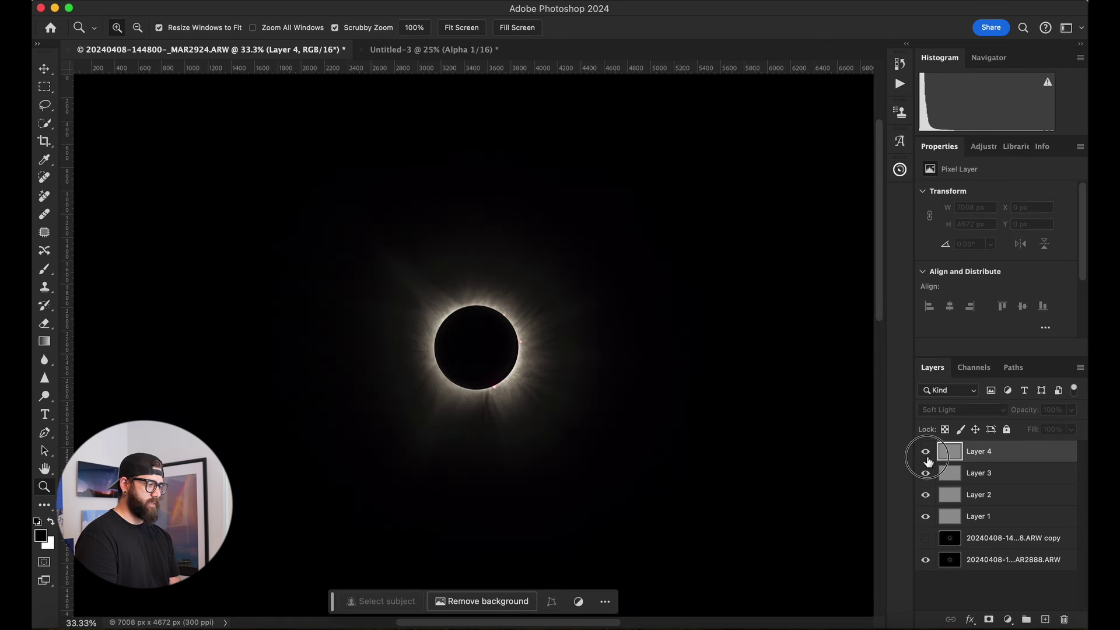
pyautogui.rightClick(929, 566)
pyautogui.keyDown('alt'); pyautogui.click(926, 564); pyautogui.keyUp('alt')
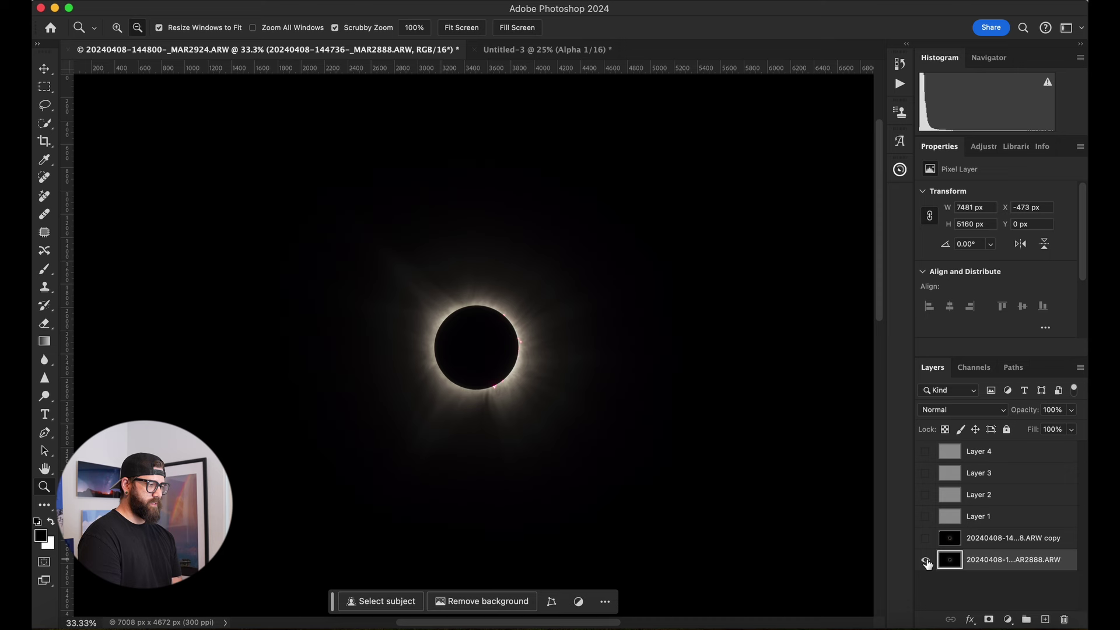
pyautogui.keyDown('alt'); pyautogui.click(926, 563); pyautogui.keyUp('alt')
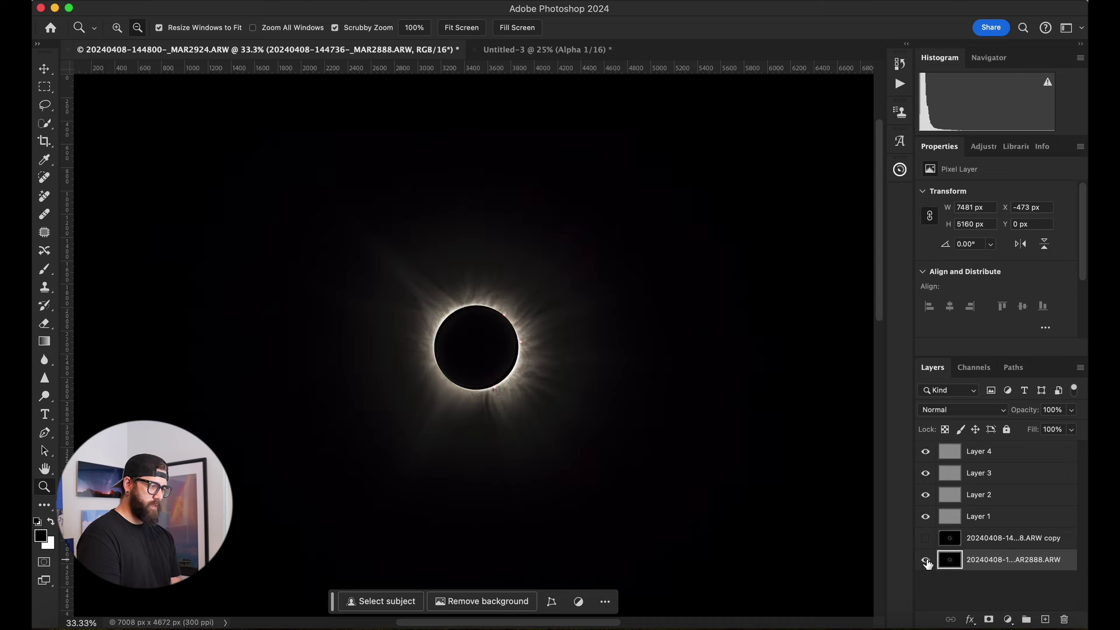
# - Delete the two topmost Soft Light copies, Layer 4 and Layer 3
pyautogui.click(1009, 459)
pyautogui.press('Delete')
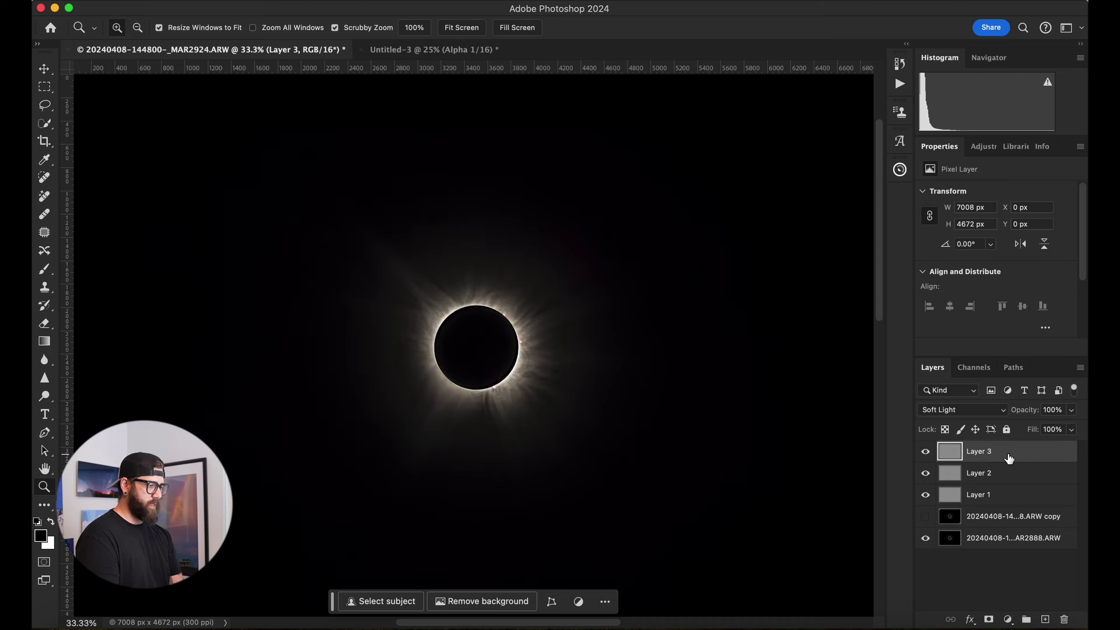
pyautogui.press('Delete')
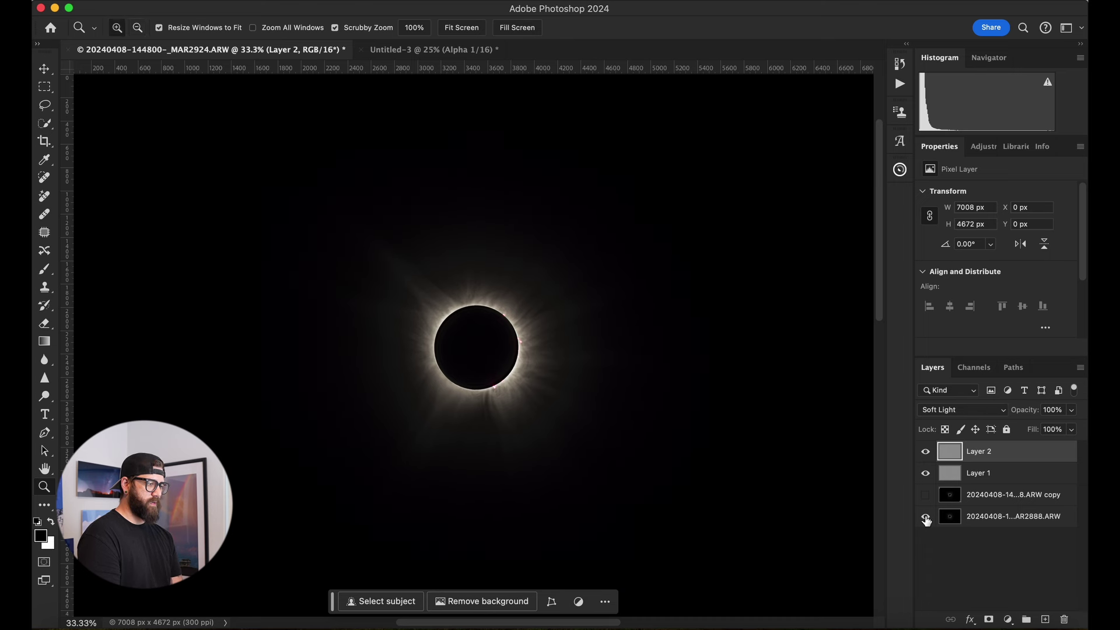
# - Add a Curves adjustment layer on top, anchoring the shadows and raising the highlights slightly for more contrast
pyautogui.click(1008, 620)
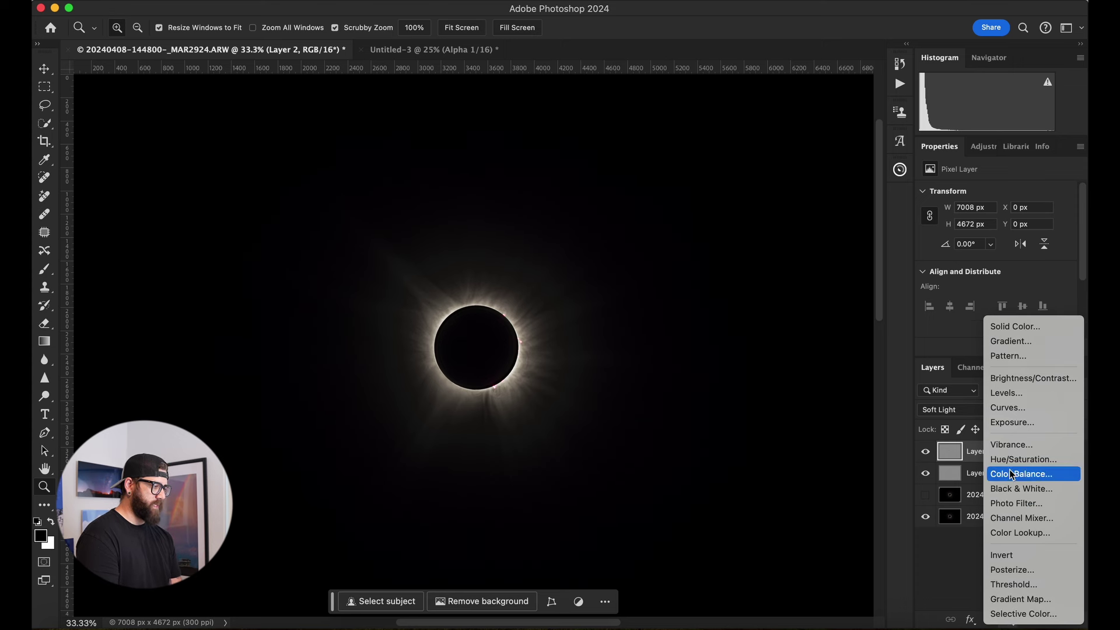
pyautogui.click(1021, 407)
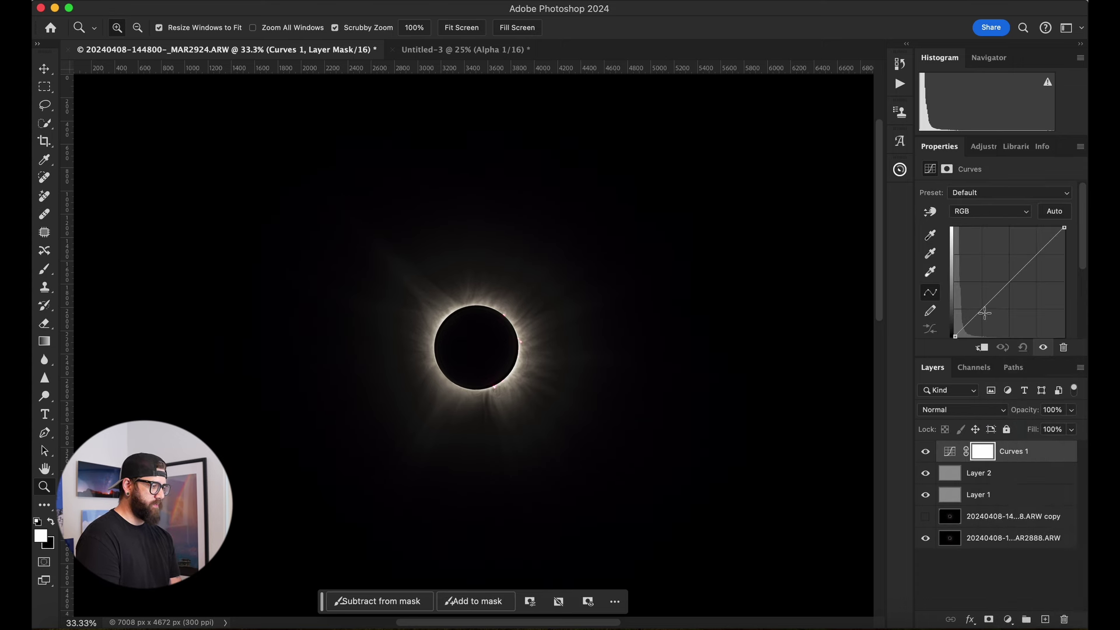
pyautogui.click(985, 313)
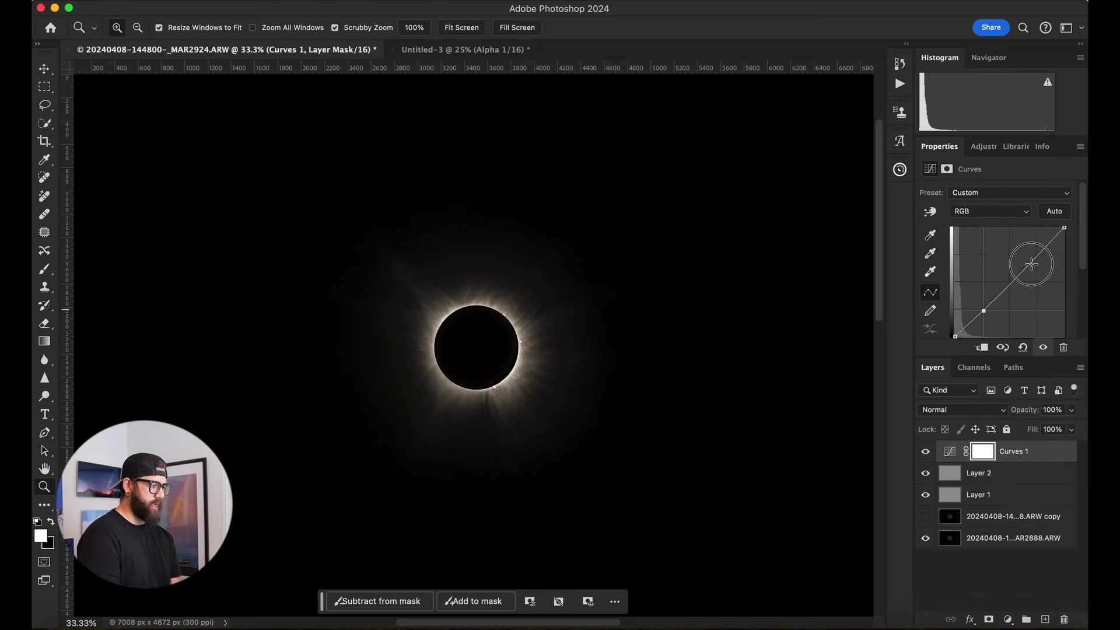
pyautogui.moveTo(1031, 264); pyautogui.dragTo(1035, 254)
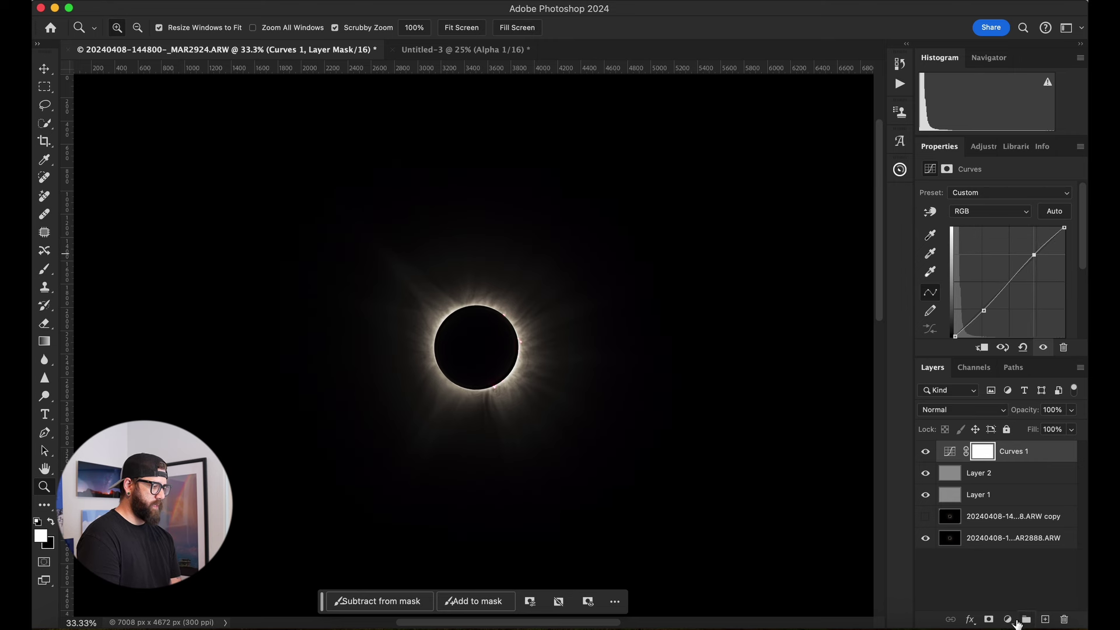
# - Add a Brightness/Contrast adjustment layer above the Curves layer with brightness at 31
pyautogui.click(1009, 620)
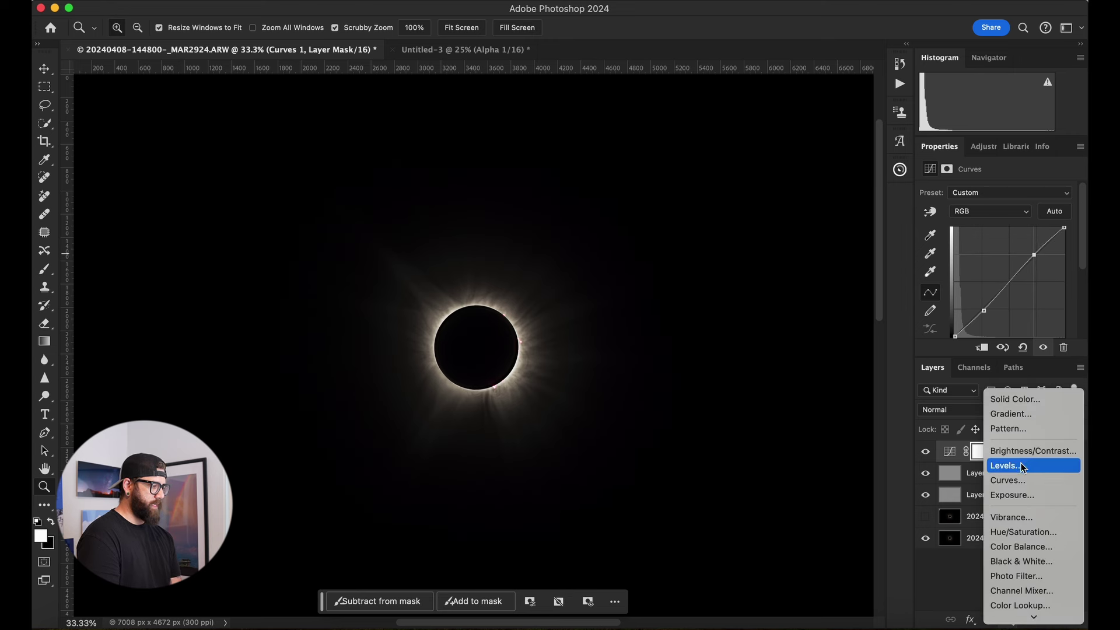
pyautogui.click(1025, 451)
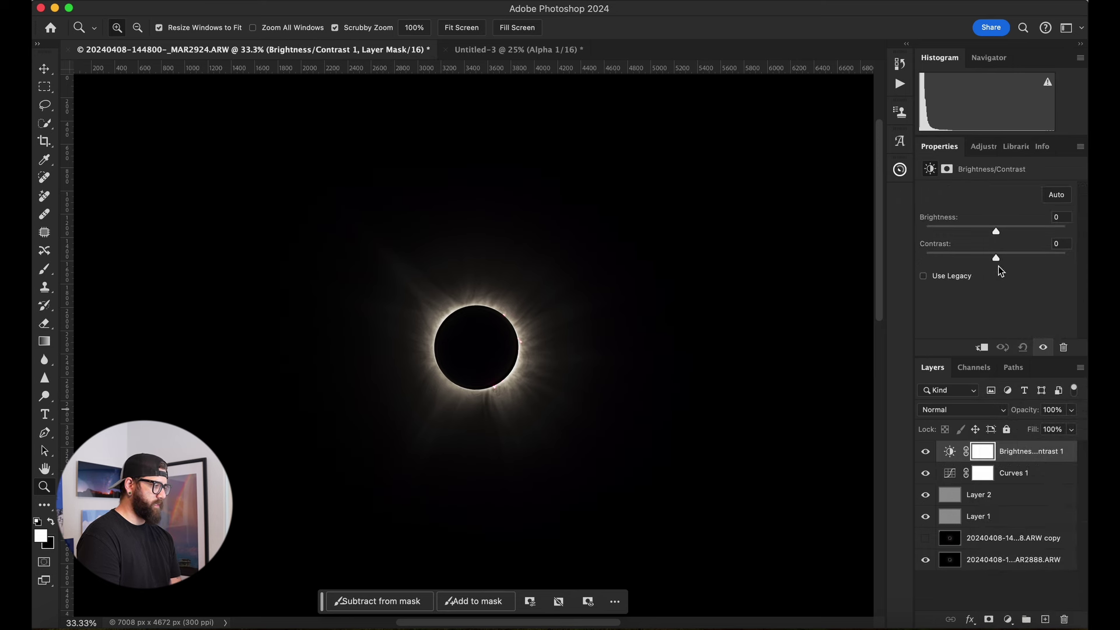
pyautogui.moveTo(997, 232)
pyautogui.mouseDown()
pyautogui.moveTo(980, 231)
pyautogui.moveTo(1010, 227)
pyautogui.mouseUp()
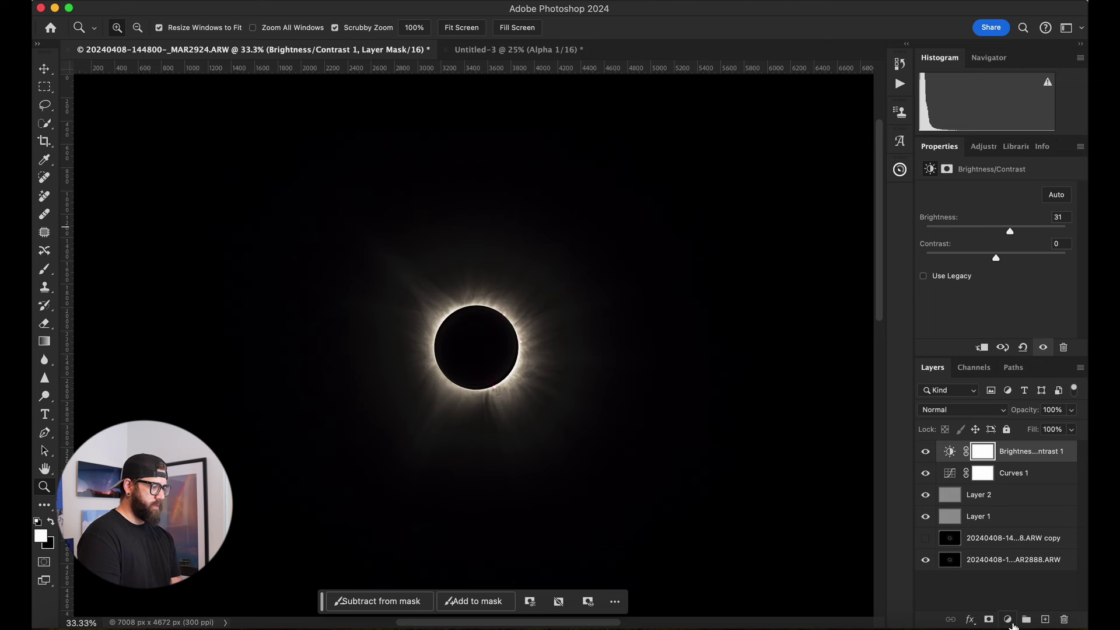
# - Add a Levels adjustment layer with black input 2 and midtones 0.90, and try a white input of about 198
pyautogui.click(1011, 622)
pyautogui.click(1013, 397)
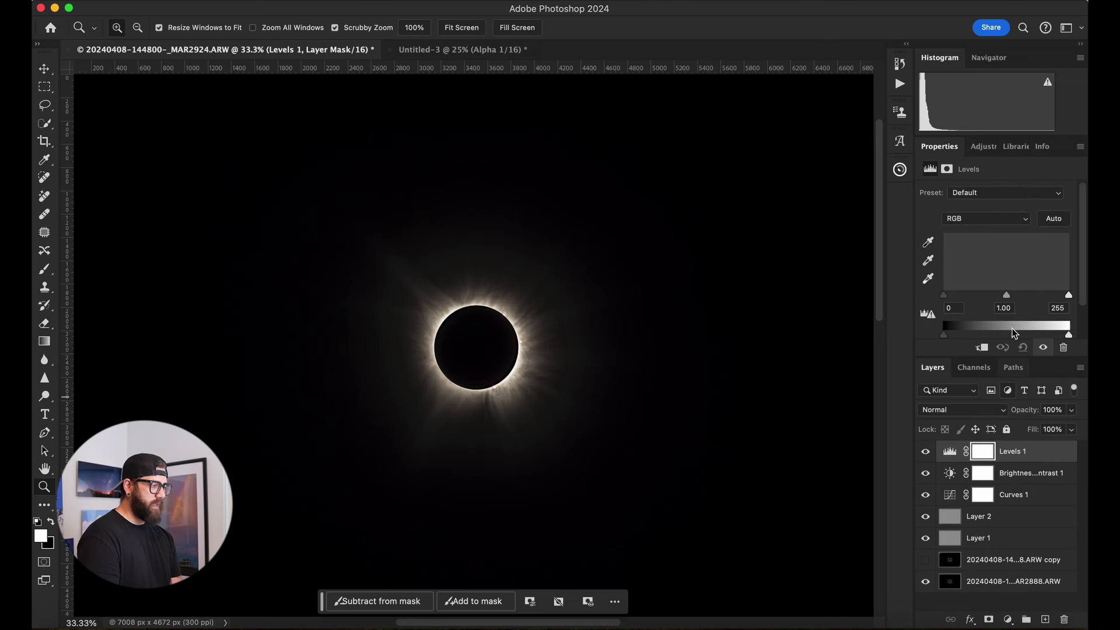
pyautogui.moveTo(945, 295); pyautogui.dragTo(947, 302)
pyautogui.click(955, 308)
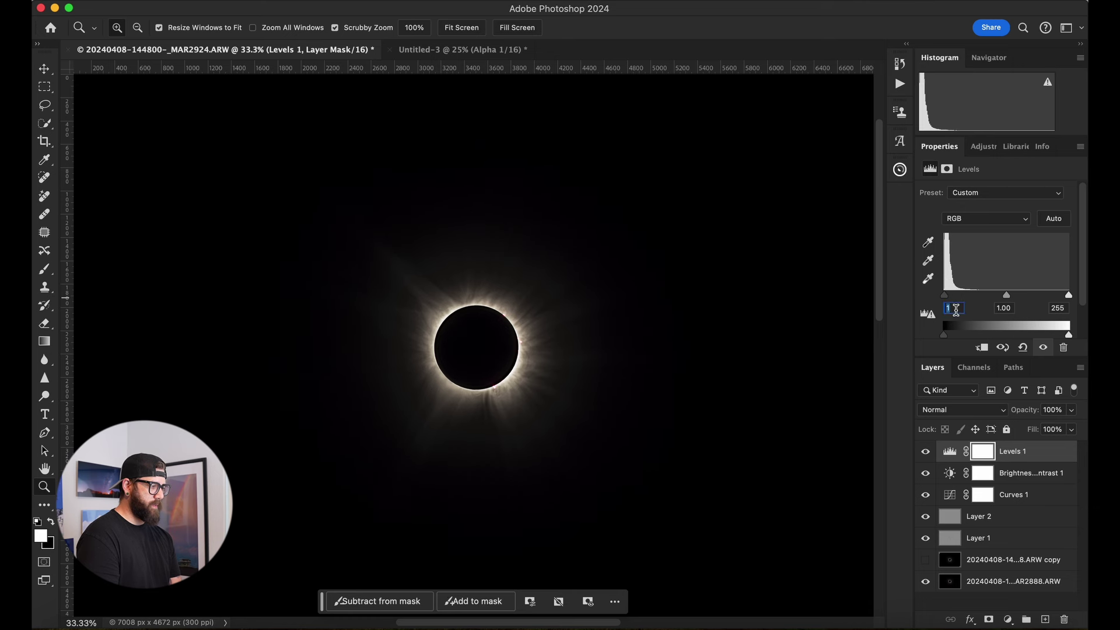
pyautogui.press('Up')
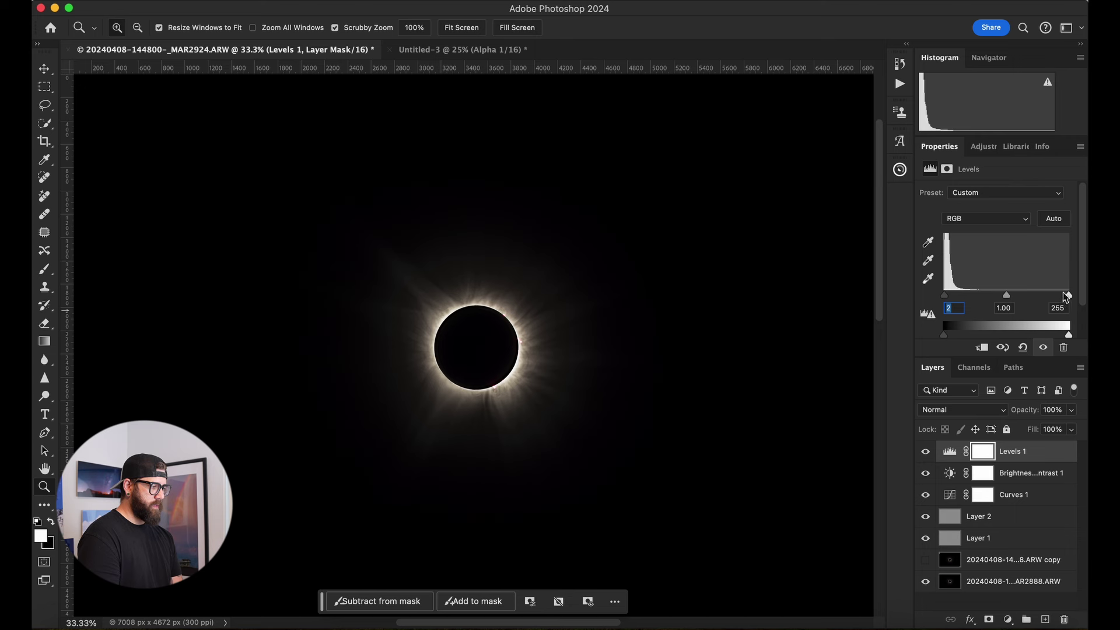
pyautogui.moveTo(1069, 296); pyautogui.dragTo(995, 299)
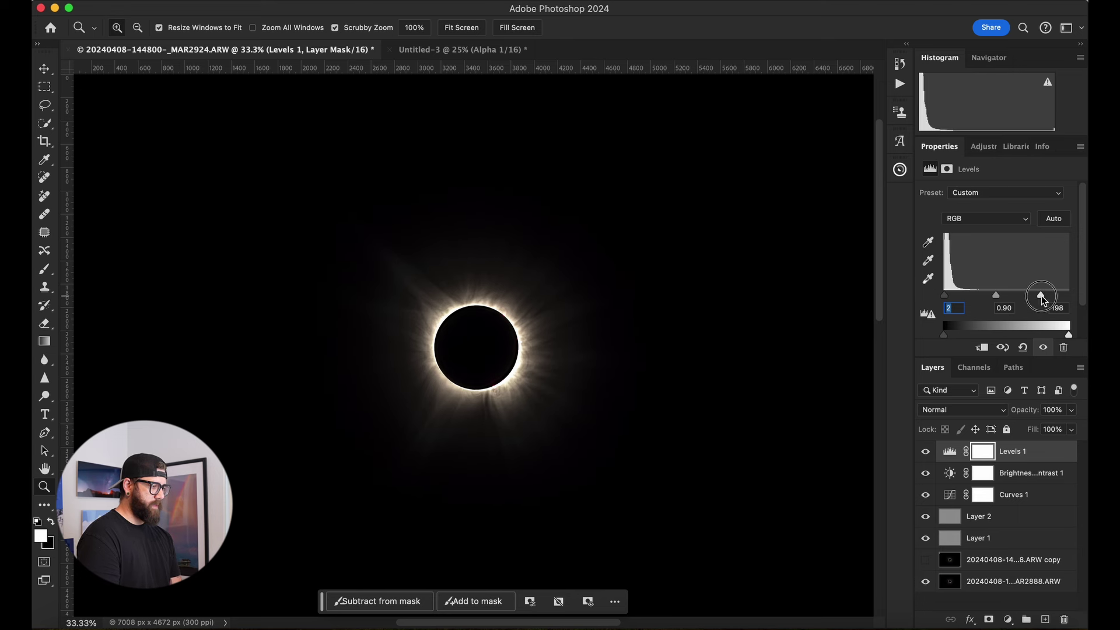
# - Try a brightness of -50 on the Brightness/Contrast layer together with a Levels white input of 195
pyautogui.click(1028, 473)
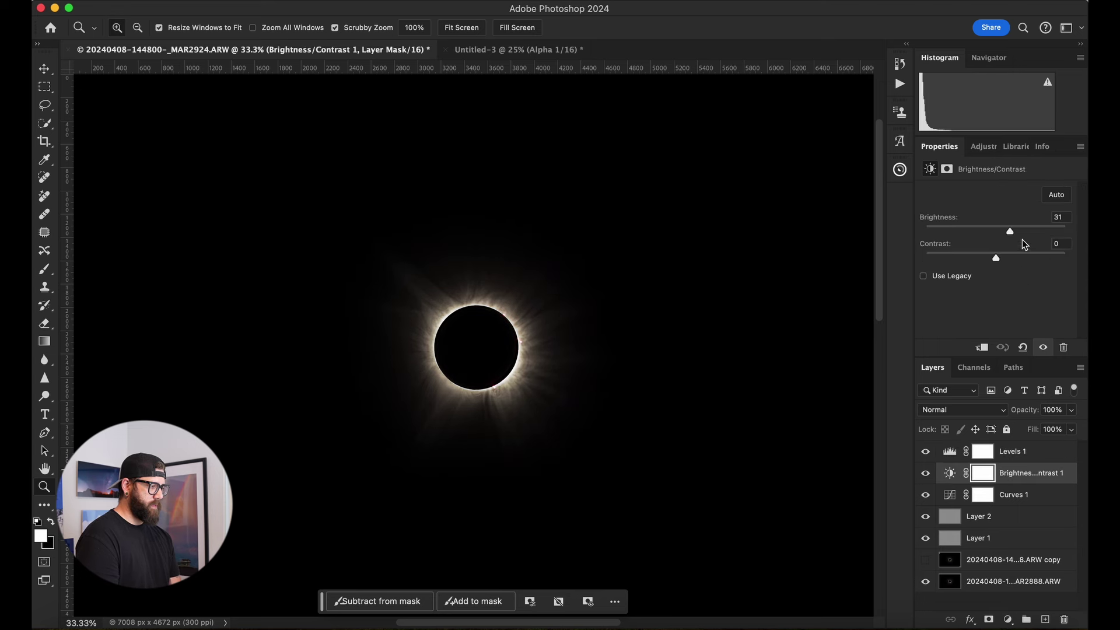
pyautogui.moveTo(1002, 232); pyautogui.dragTo(973, 232)
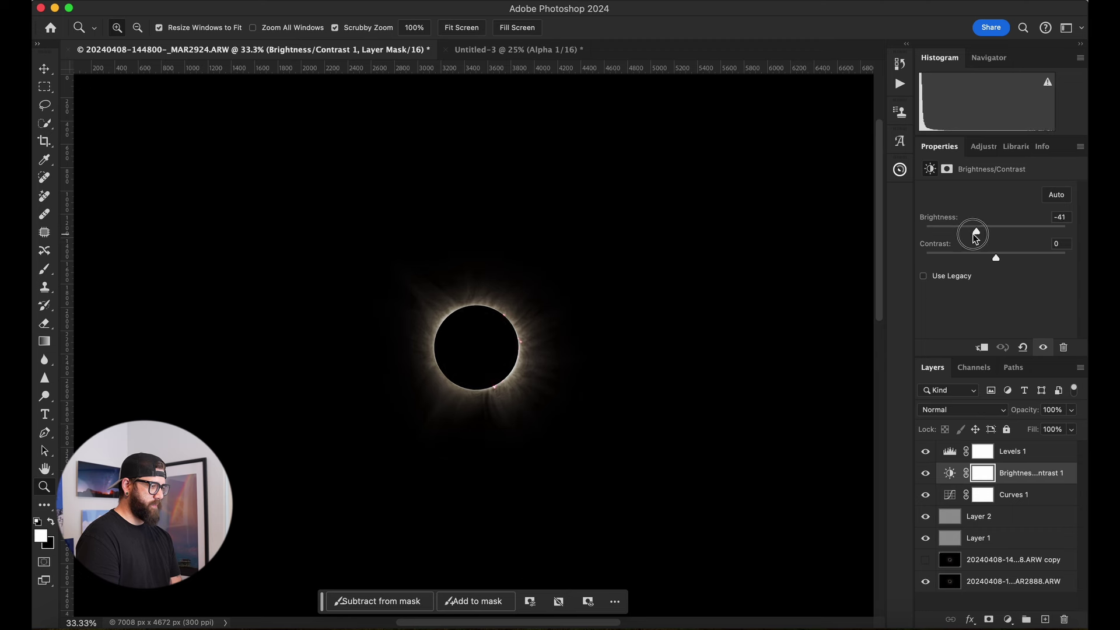
pyautogui.click(1033, 452)
pyautogui.moveTo(1068, 296); pyautogui.dragTo(1042, 301)
# - Set the Brightness/Contrast layer's brightness to -11 and hide that layer
pyautogui.click(1047, 477)
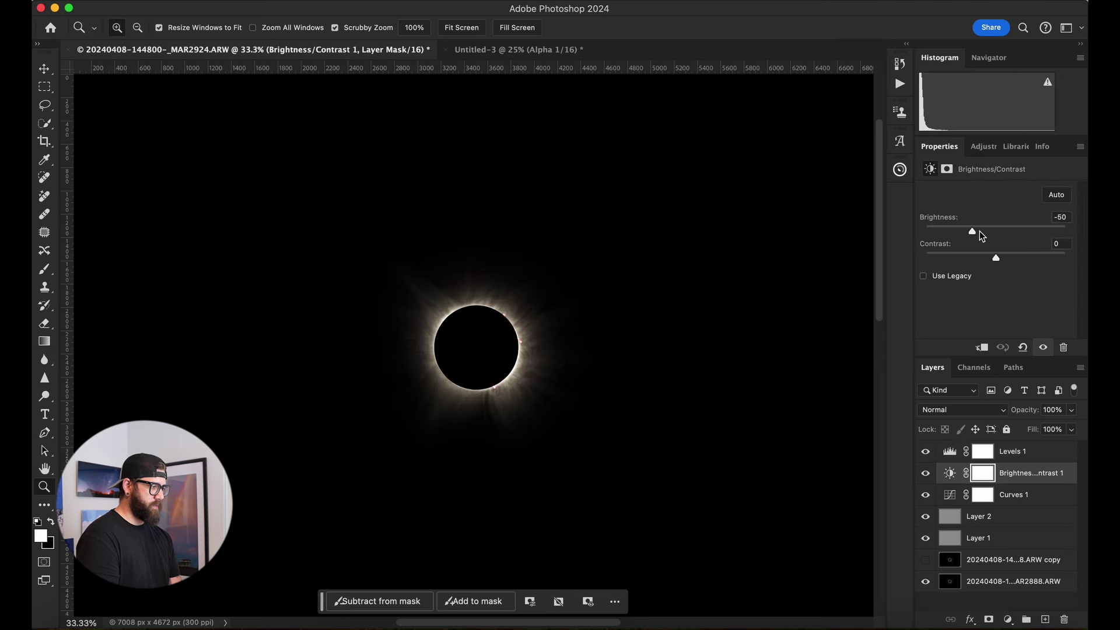
pyautogui.moveTo(975, 233); pyautogui.dragTo(992, 232)
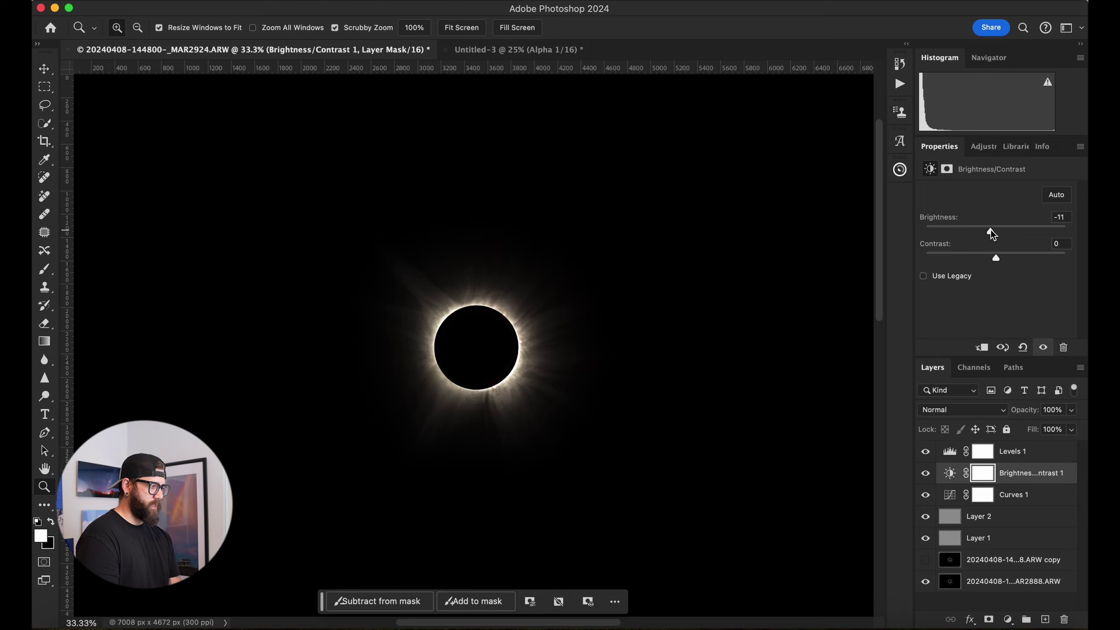
pyautogui.click(926, 473)
# - Set the Levels layer's white input to 215 and midtones to 1.04, and reopen the Curves adjustment's settings
pyautogui.click(1043, 455)
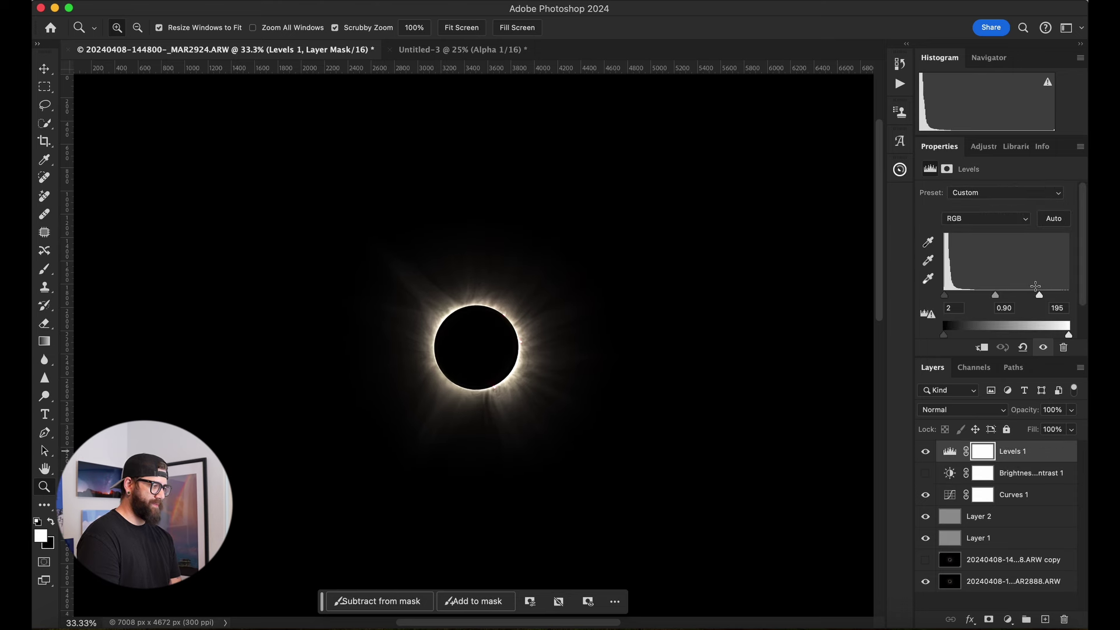
pyautogui.moveTo(1043, 300); pyautogui.dragTo(1049, 298)
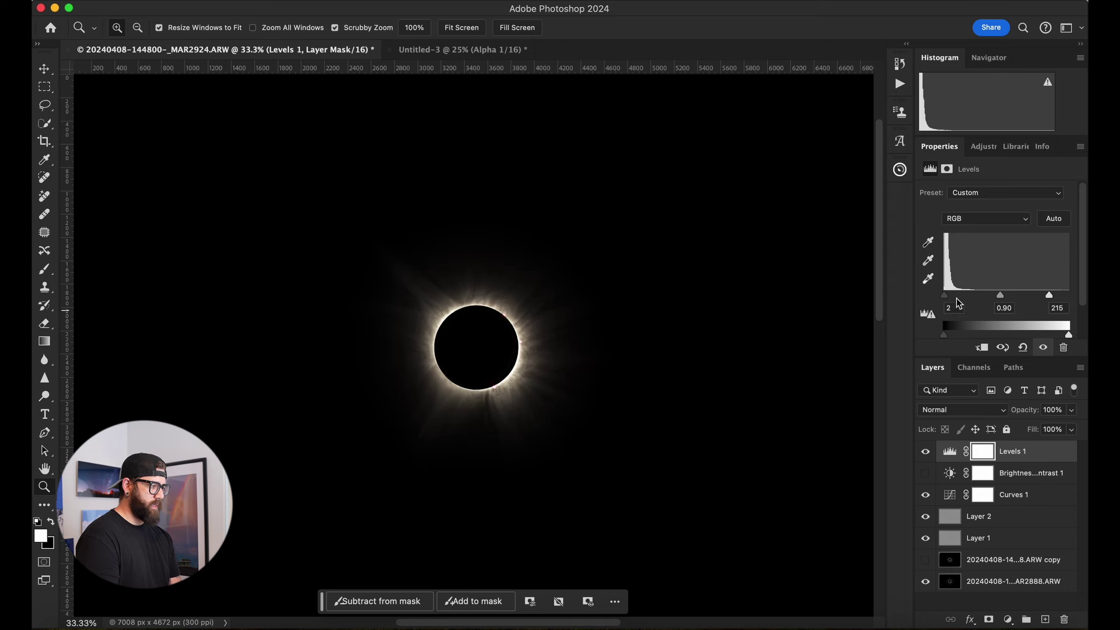
pyautogui.moveTo(1003, 295)
pyautogui.mouseDown()
pyautogui.moveTo(980, 296)
pyautogui.moveTo(995, 296)
pyautogui.mouseUp()
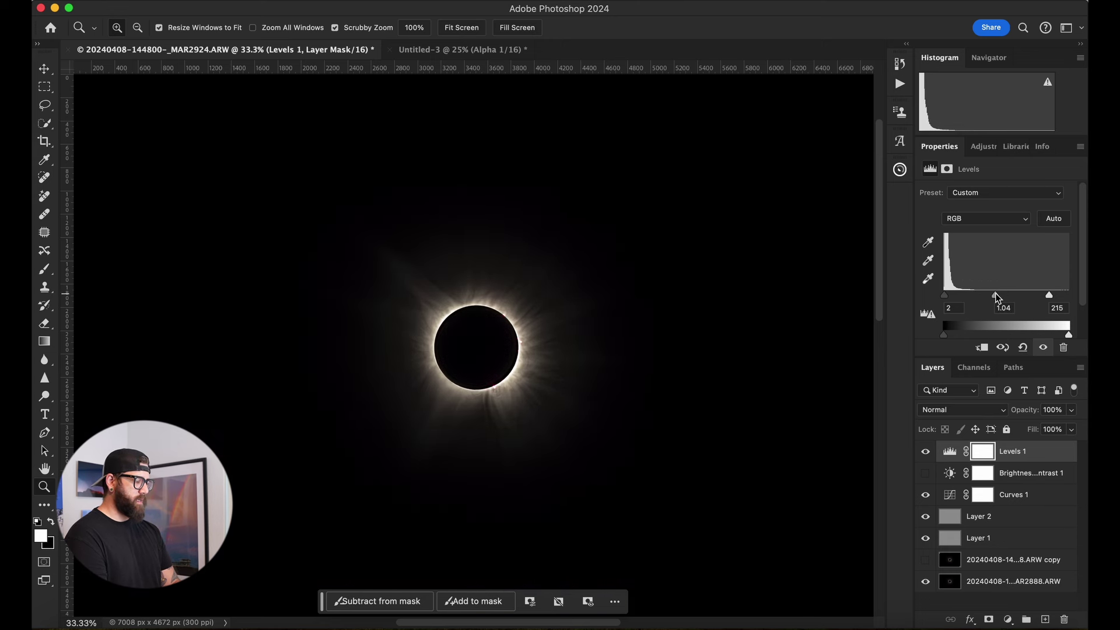
pyautogui.click(1036, 478)
pyautogui.click(1041, 499)
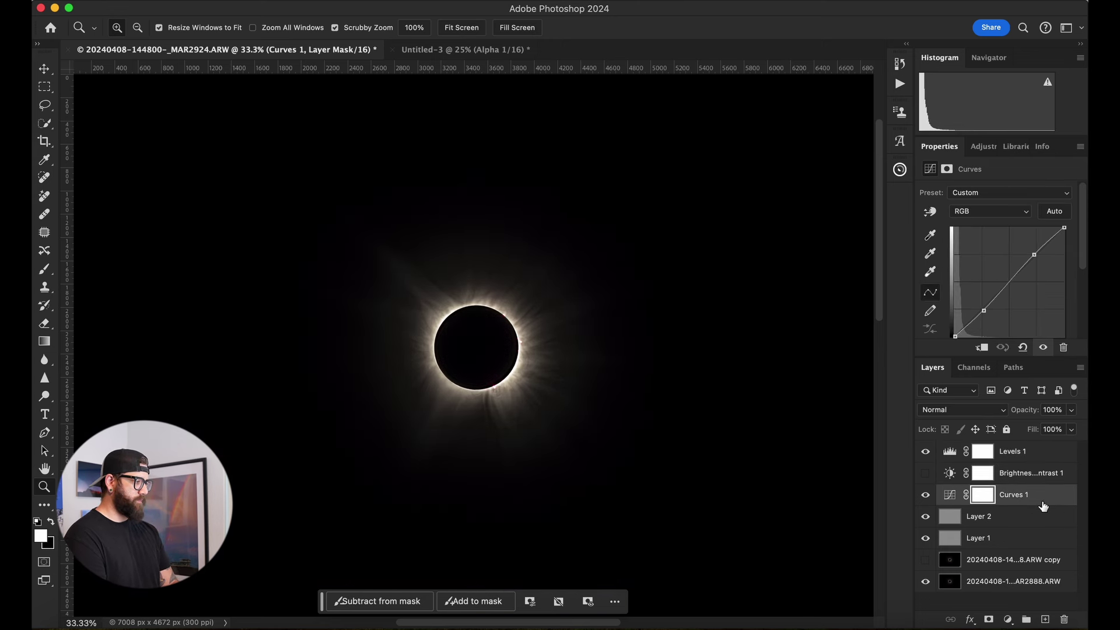